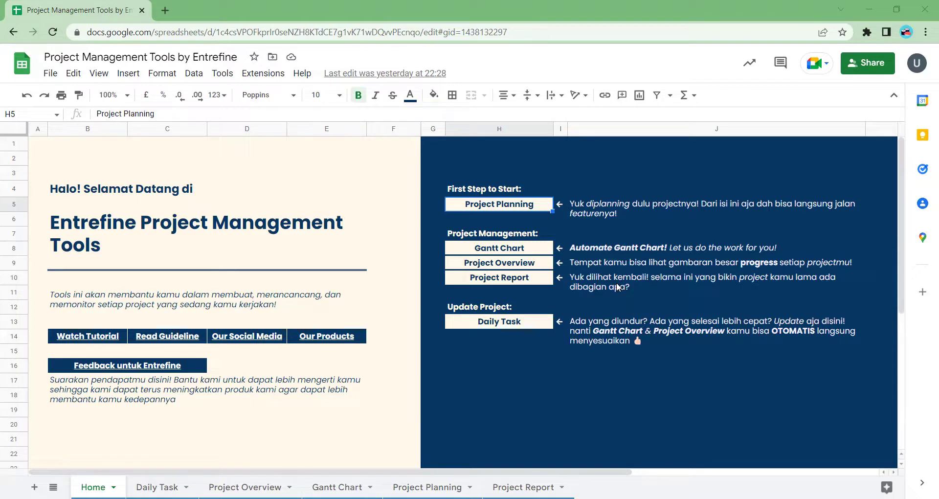
# - Follow the Project Planning link in H5 on the Home sheet to the Project Planning sheet
pyautogui.click(482, 212)
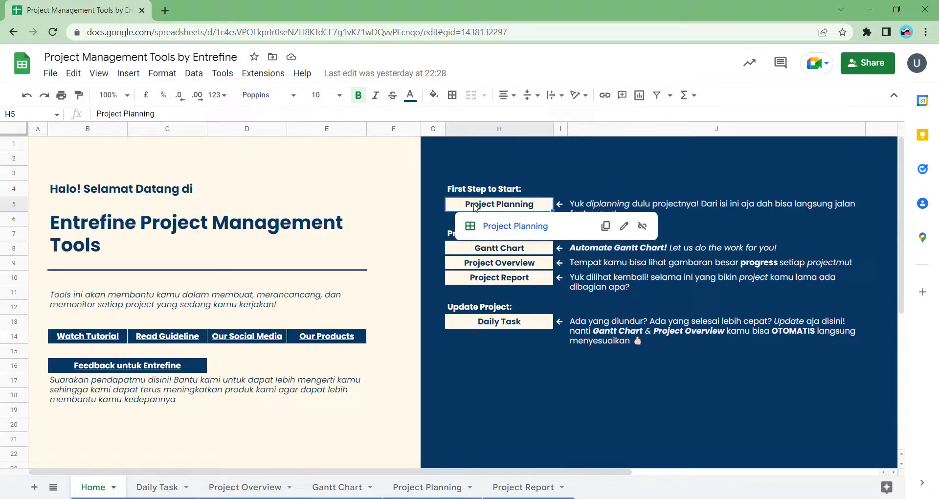
pyautogui.click(505, 232)
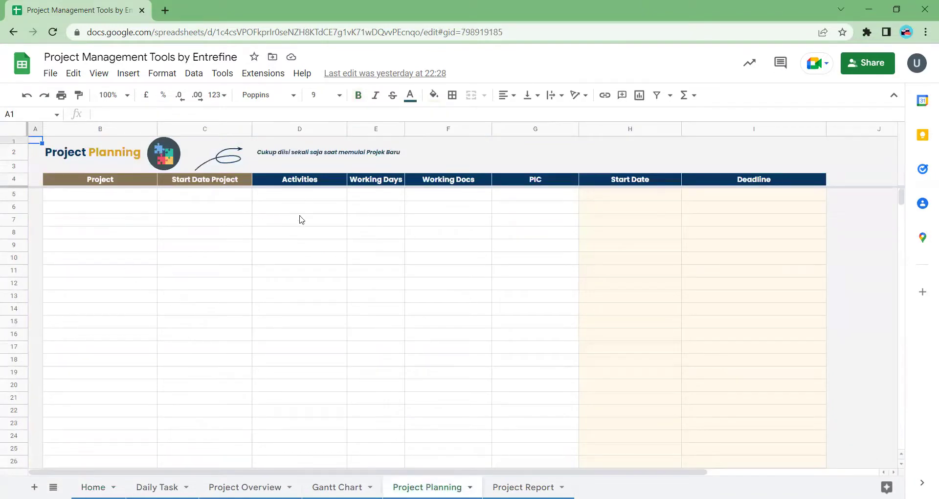
# - Enter project 'PM Tools' in B5 and set its start date in C5 to 14 Jul 22
pyautogui.click(109, 198)
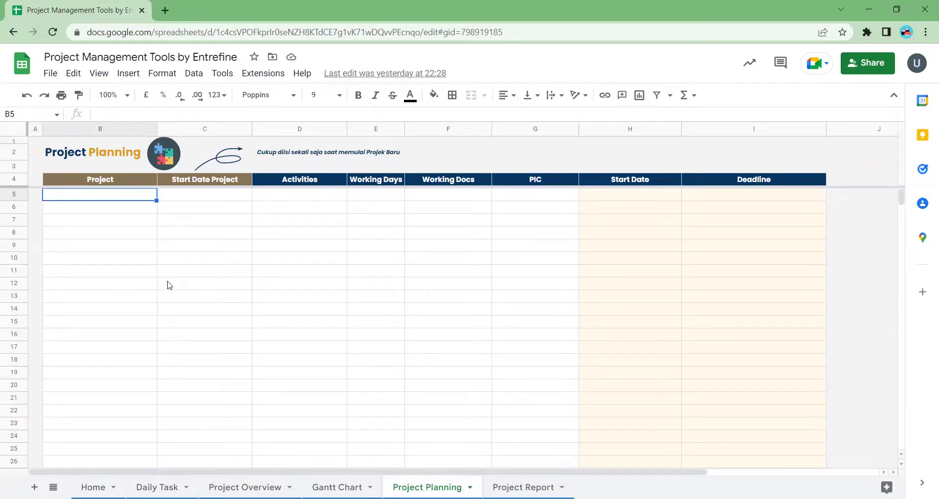
pyautogui.write('P')
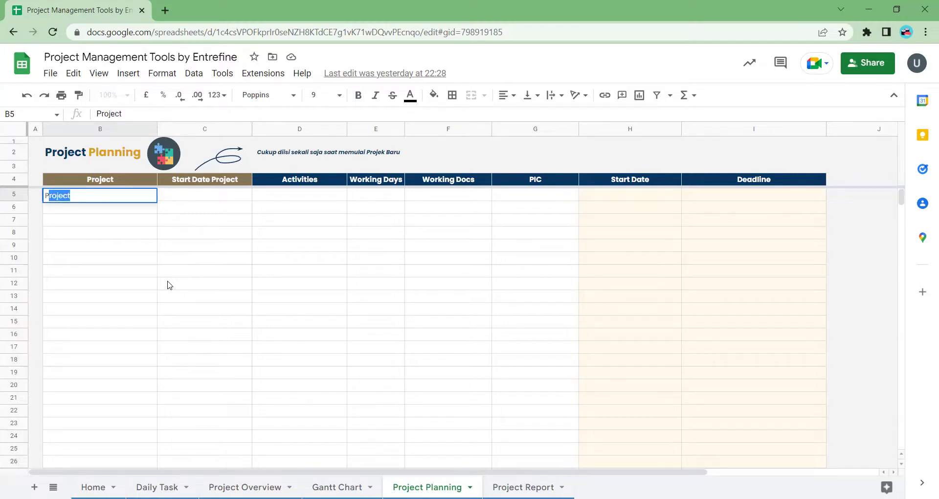
pyautogui.write('royek')
pyautogui.press('BackSpace')
pyautogui.press('BackSpace')
pyautogui.press('BackSpace')
pyautogui.press('BackSpace')
pyautogui.press('BackSpace')
pyautogui.write('M T')
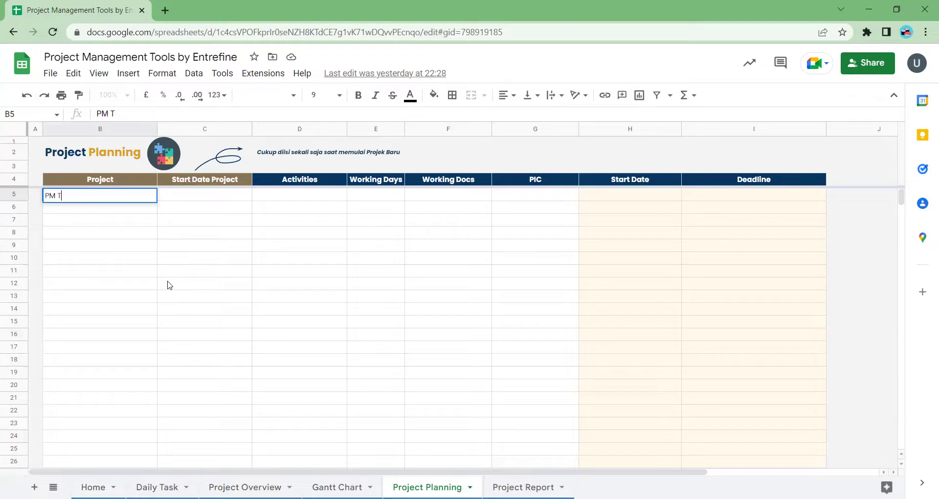
pyautogui.write('ools')
pyautogui.press('Return')
pyautogui.press('Up')
pyautogui.press('Right')
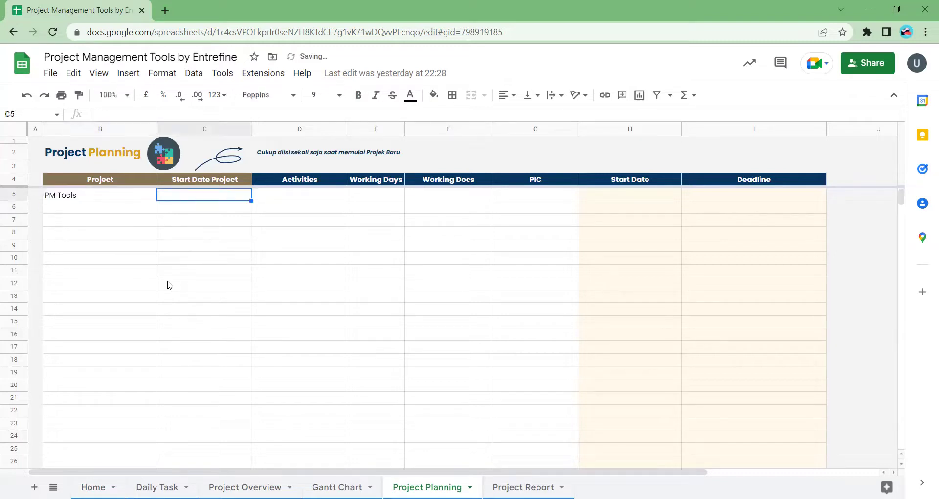
pyautogui.doubleClick(191, 197)
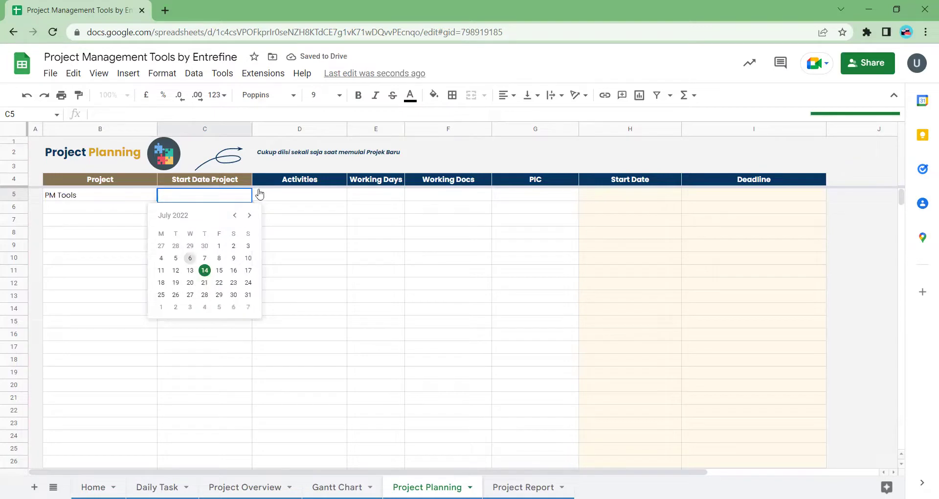
pyautogui.click(205, 270)
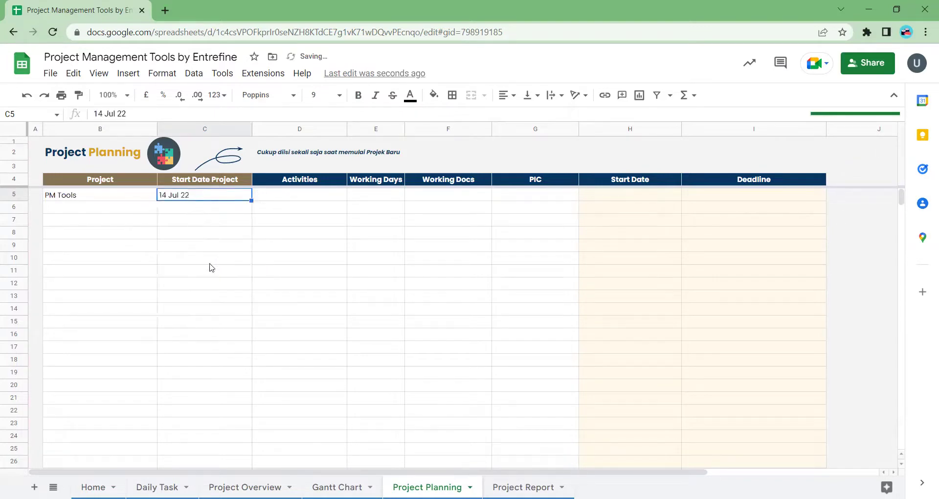
pyautogui.click(281, 198)
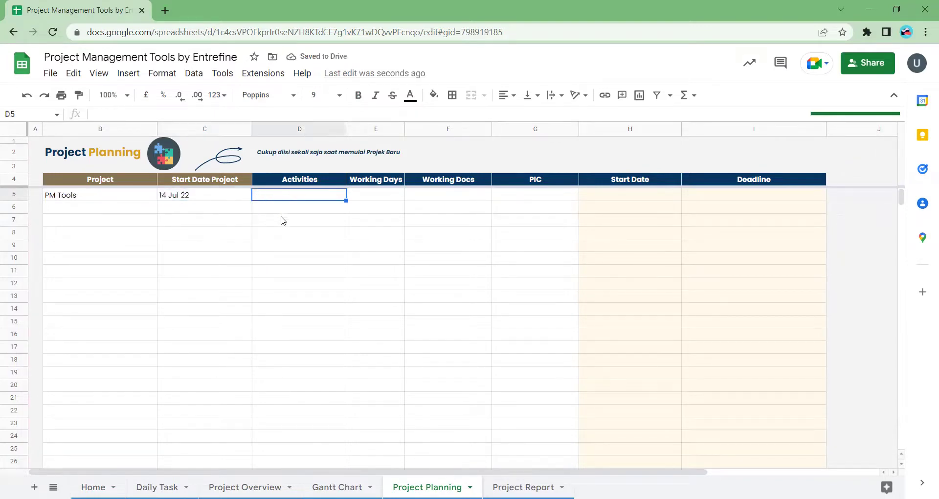
pyautogui.click(95, 199)
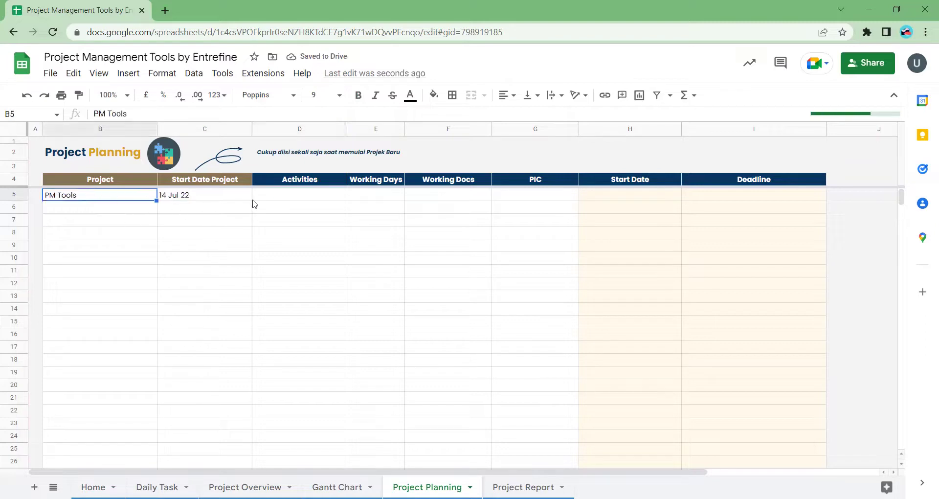
# - Type Riset, Planning, Develop, Desain, Testing and Launching into D5:D10
pyautogui.click(292, 198)
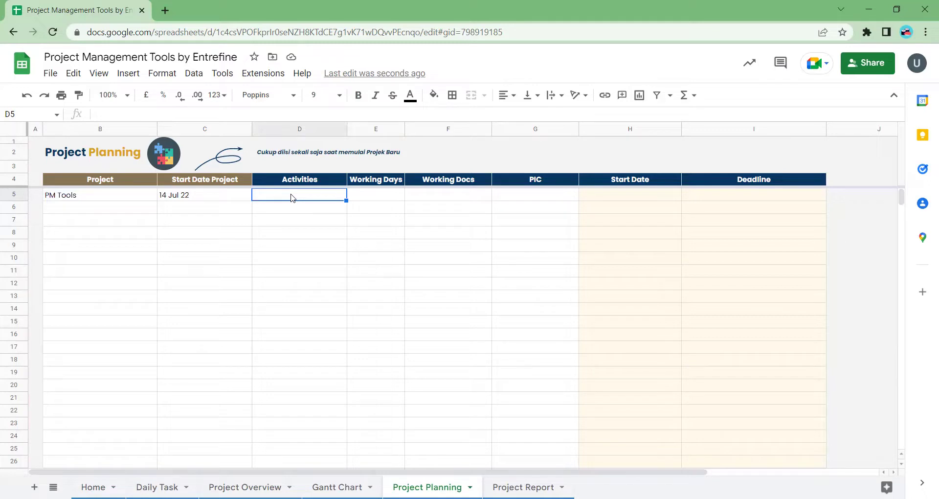
pyautogui.write('R')
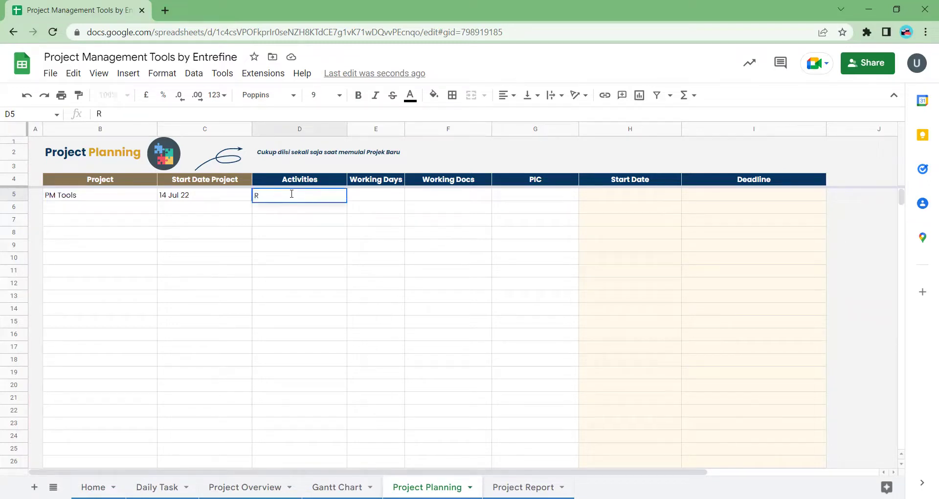
pyautogui.write('iset')
pyautogui.press('Return')
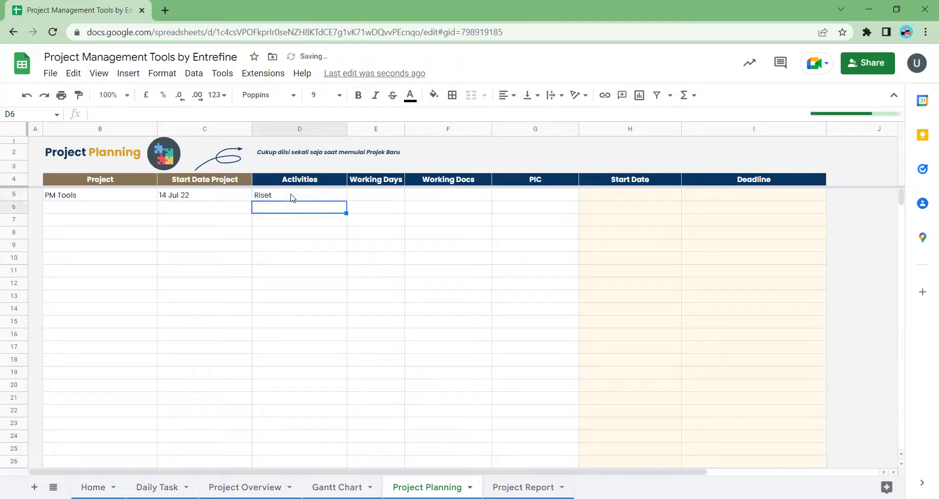
pyautogui.write('Planning')
pyautogui.press('Return')
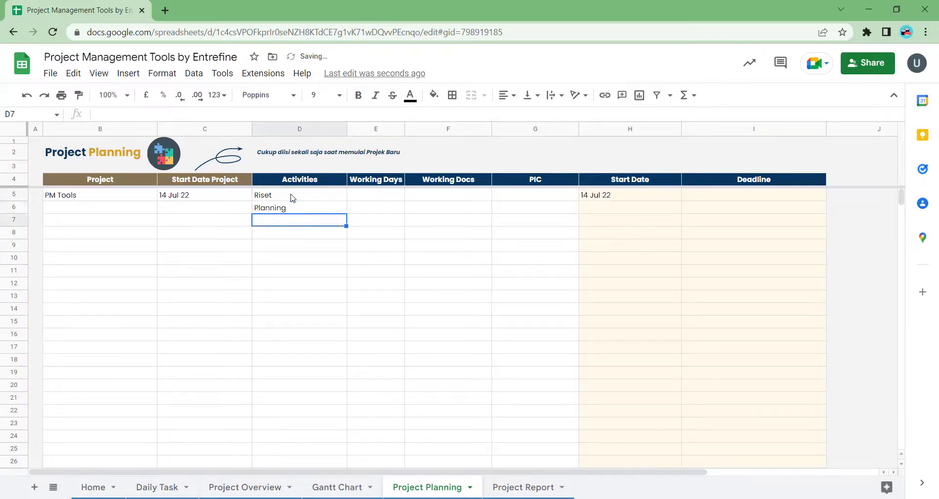
pyautogui.write('D')
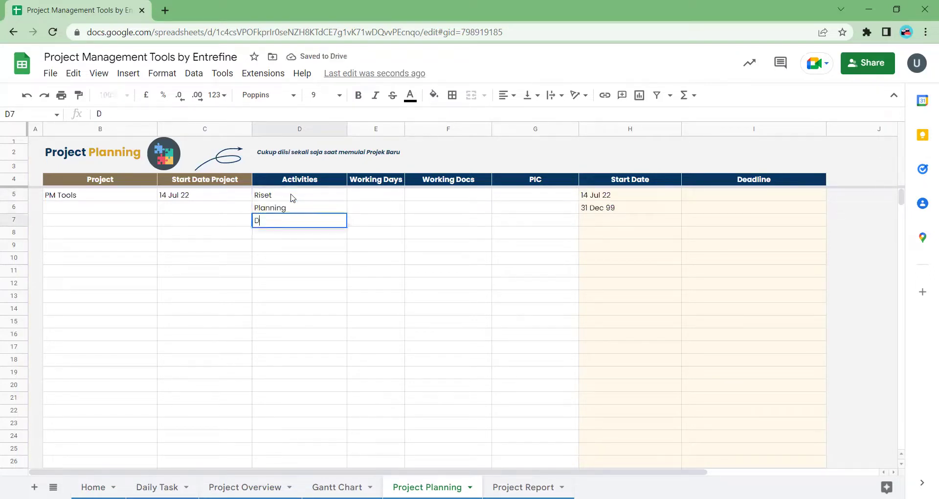
pyautogui.write('evelop')
pyautogui.press('Return')
pyautogui.write('Desain')
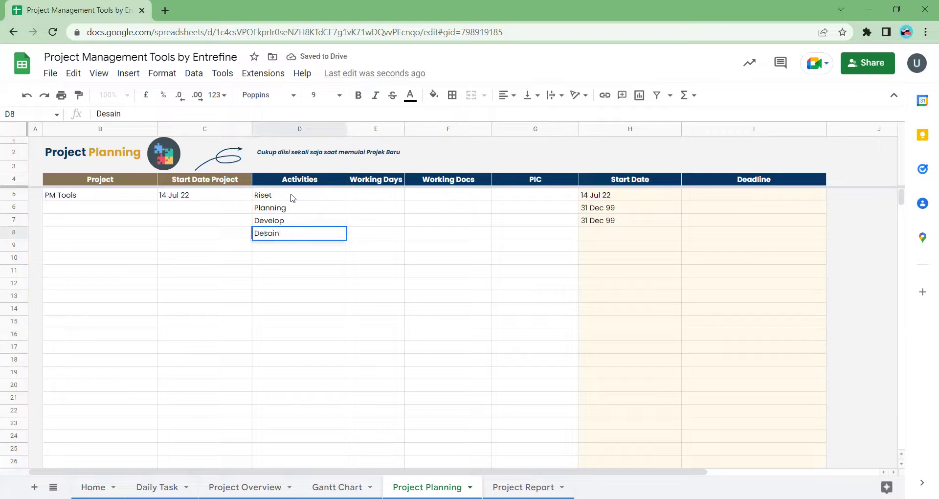
pyautogui.press('Return')
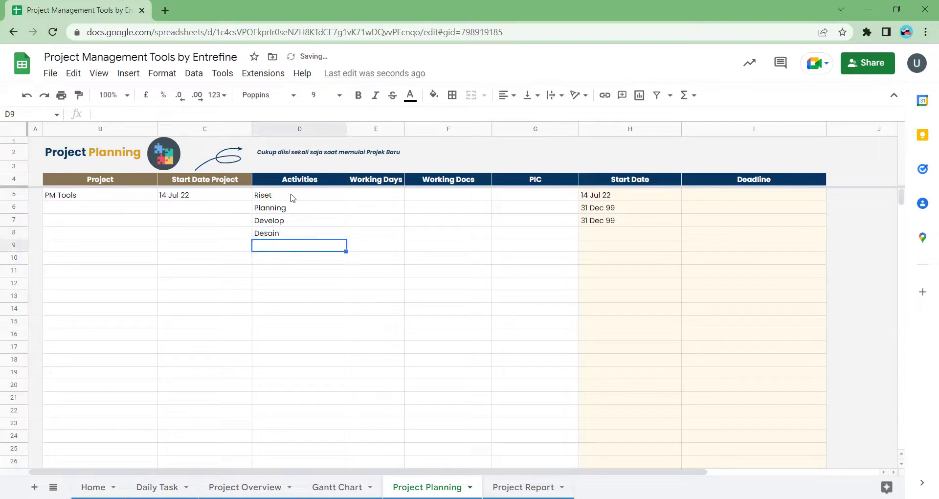
pyautogui.write('Testing')
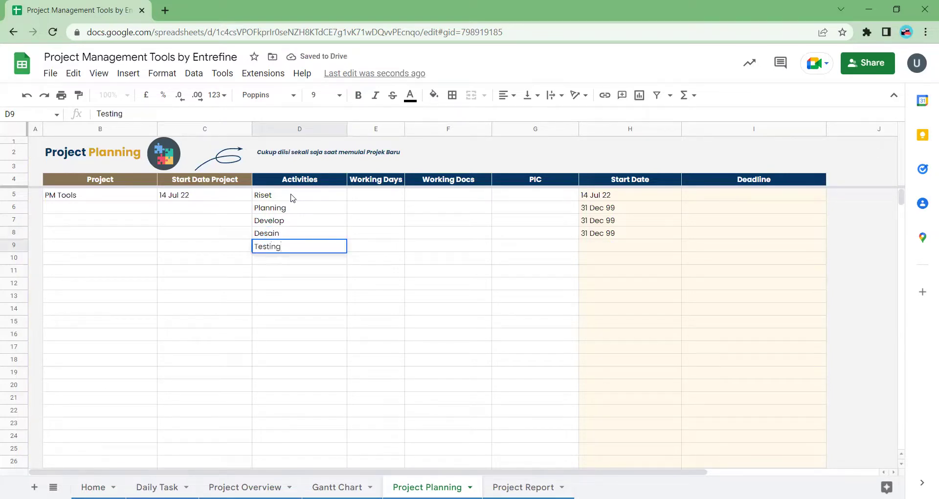
pyautogui.press('Return')
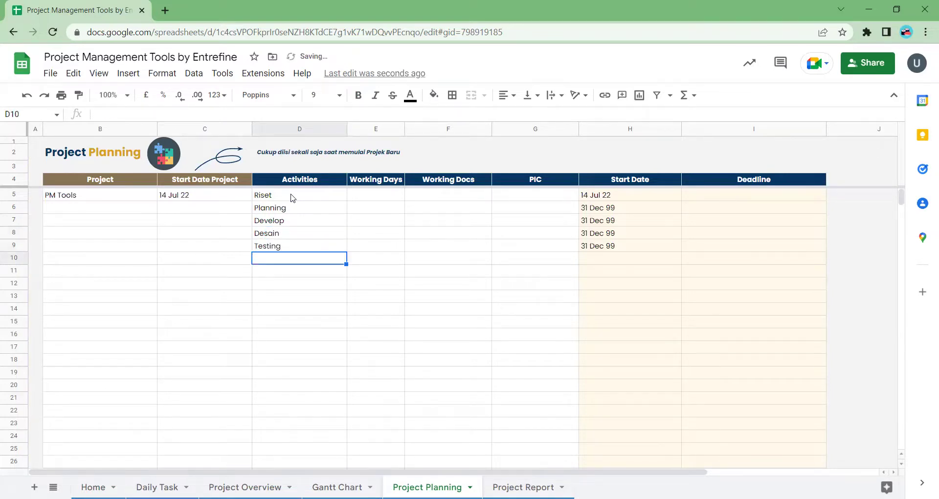
pyautogui.write('Launching')
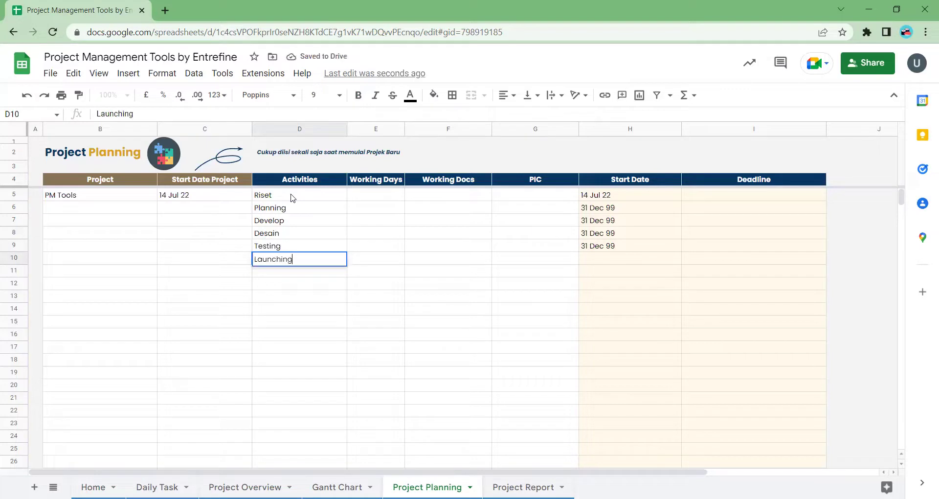
pyautogui.press('Return')
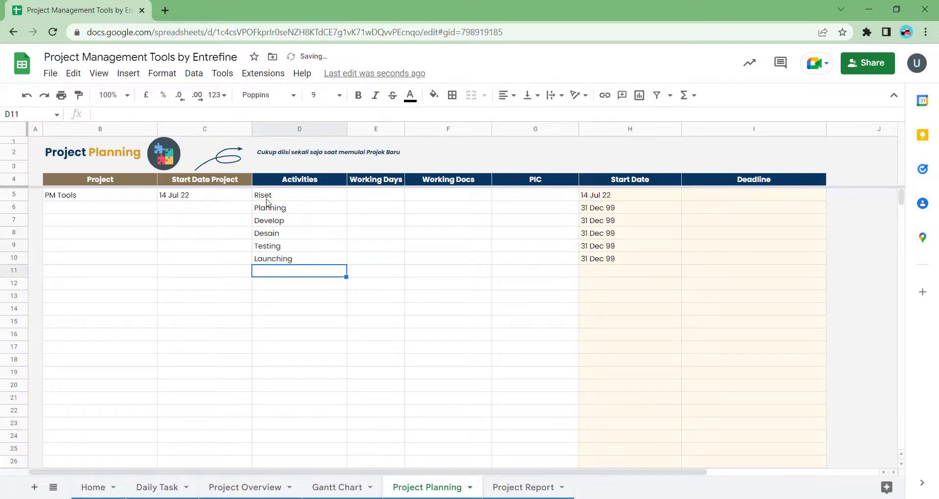
pyautogui.moveTo(269, 202); pyautogui.dragTo(274, 259)
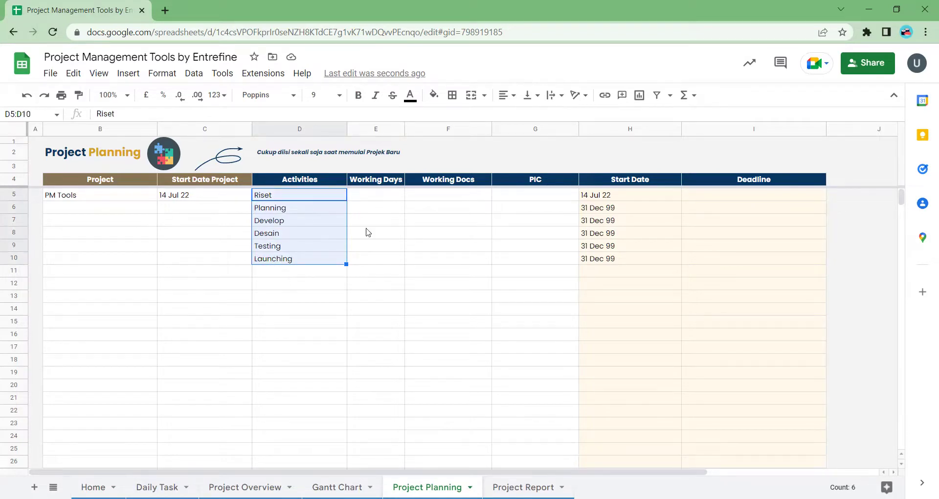
# - Give Riset 7 working days and check the Start Date and Deadline formulas in H5 and I5
pyautogui.click(380, 195)
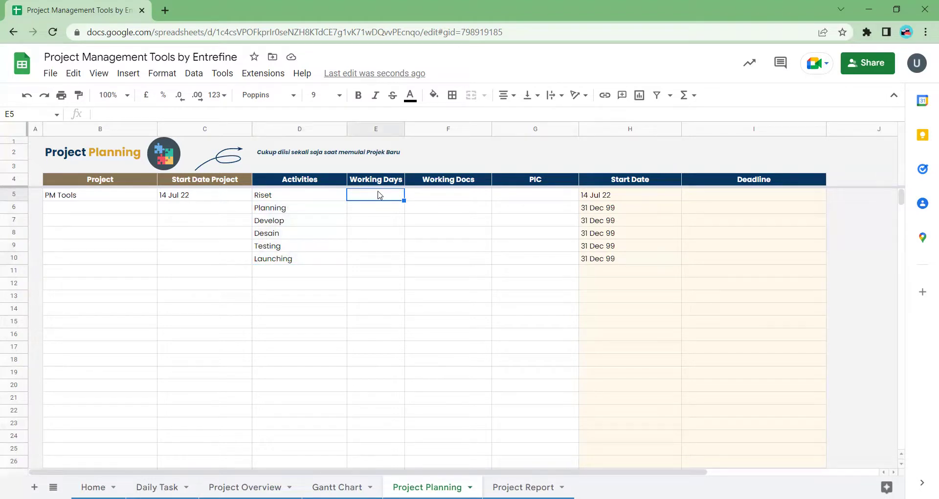
pyautogui.press('Left')
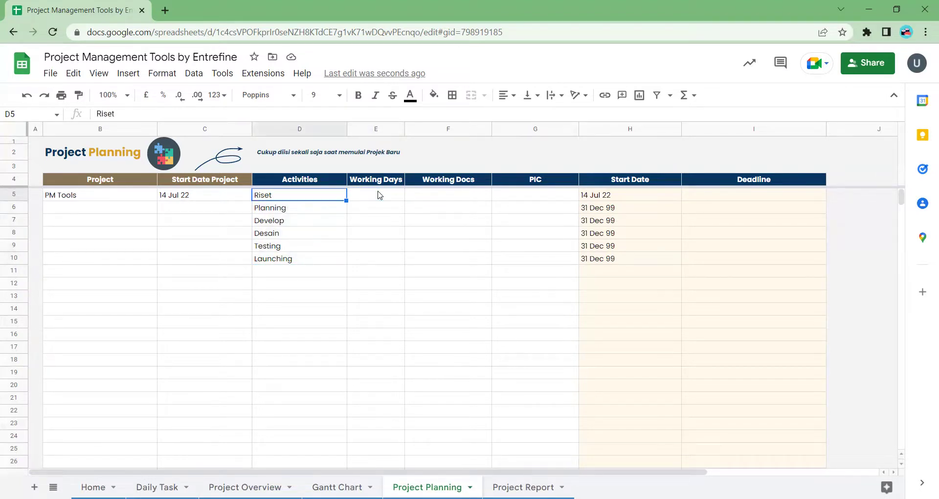
pyautogui.press('Right')
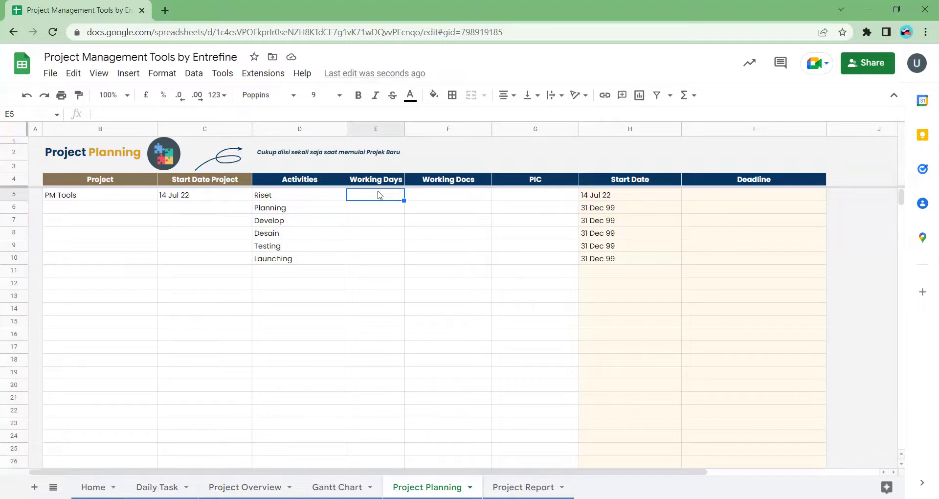
pyautogui.write('7')
pyautogui.press('Return')
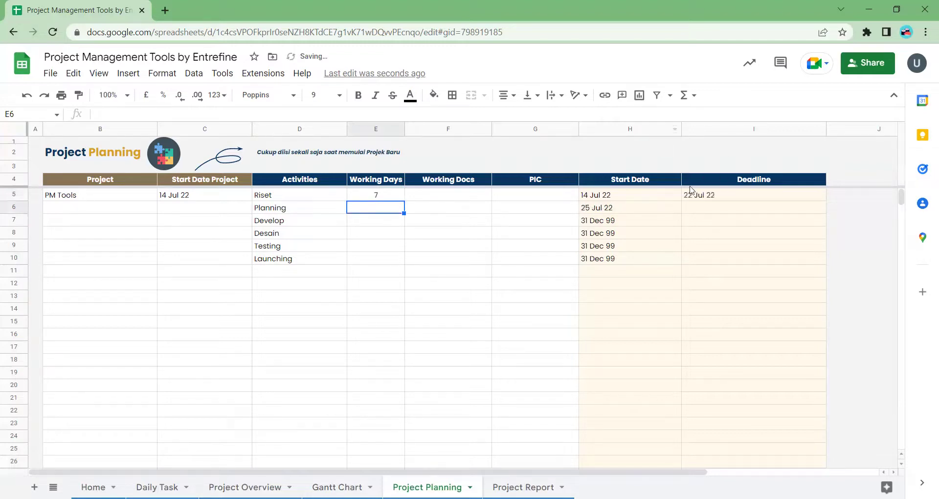
pyautogui.click(630, 197)
pyautogui.click(719, 198)
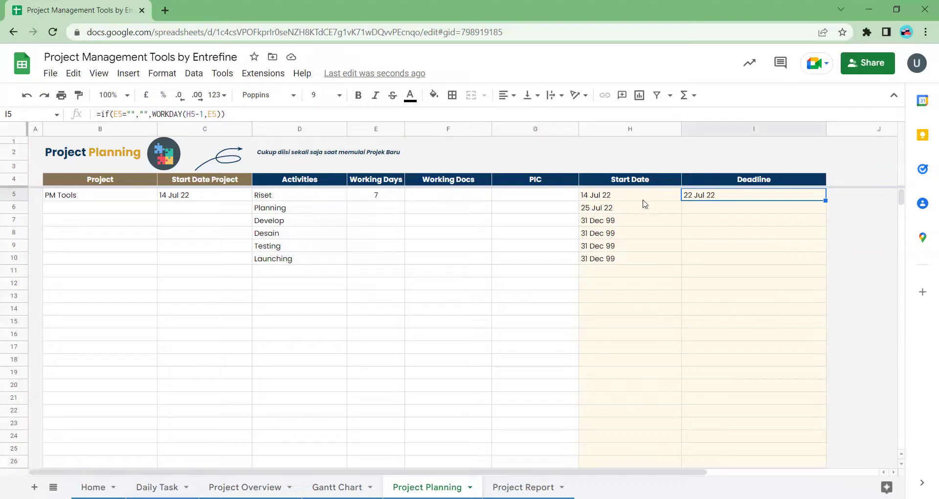
pyautogui.click(607, 201)
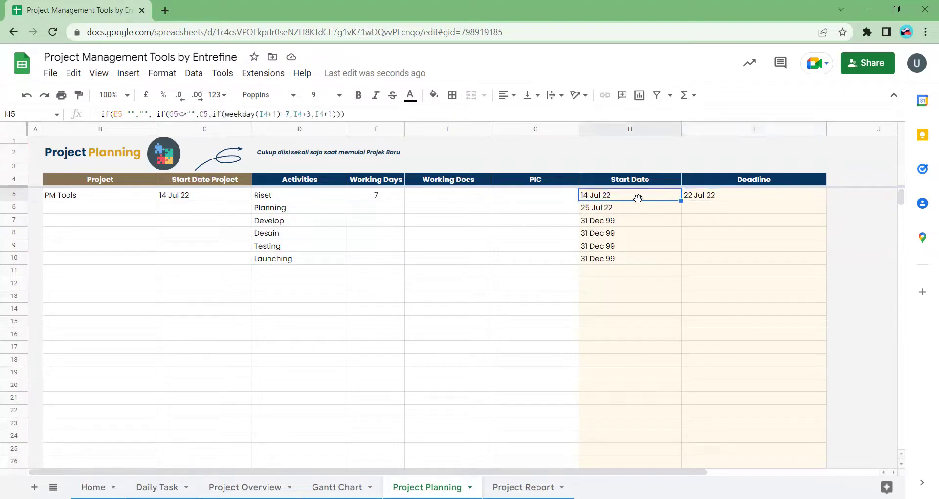
pyautogui.click(702, 200)
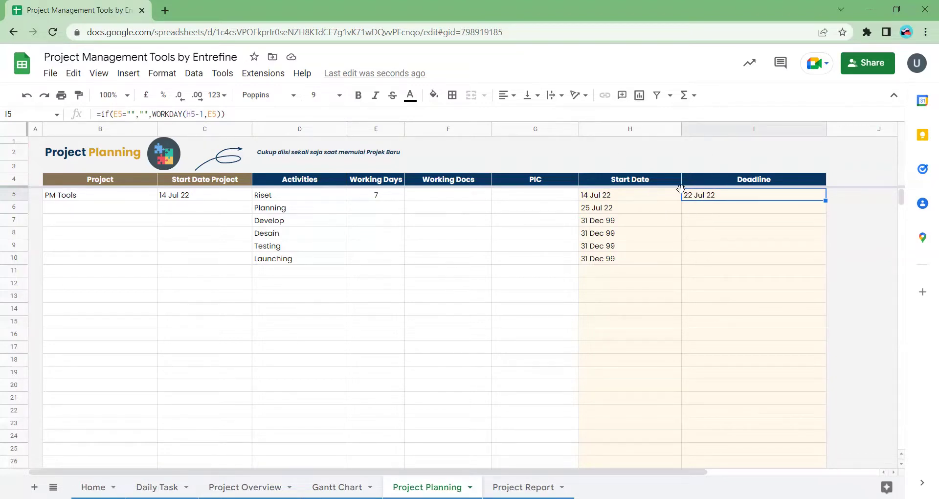
# - Enter working days 3, 10, 5, 2 and 1 for Planning through Launching
pyautogui.click(377, 210)
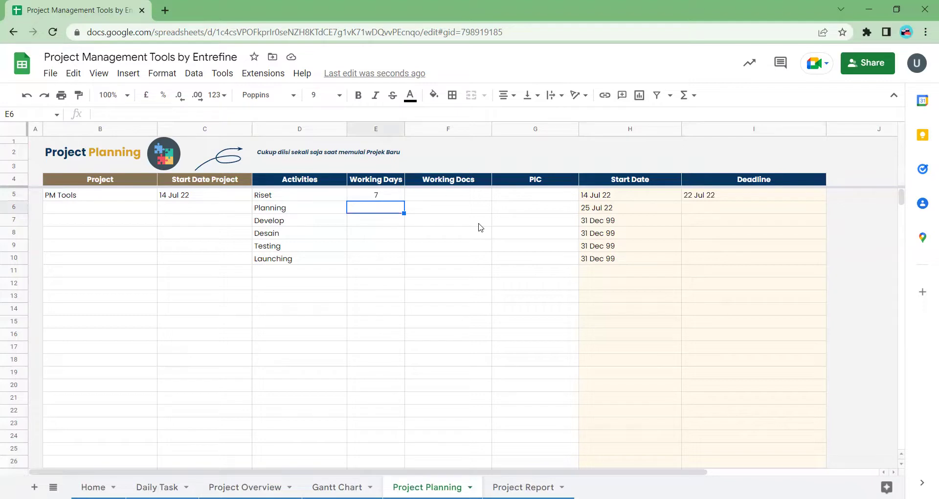
pyautogui.write('3')
pyautogui.press('Return')
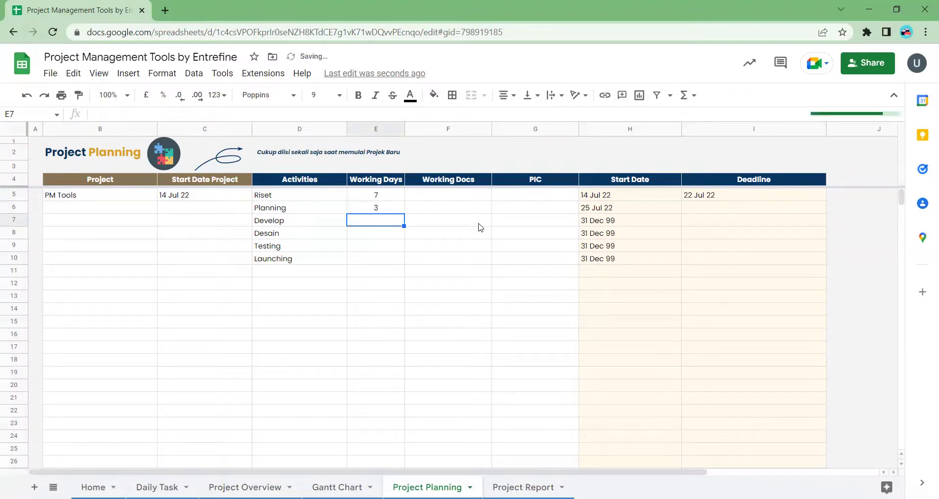
pyautogui.write('10')
pyautogui.press('Return')
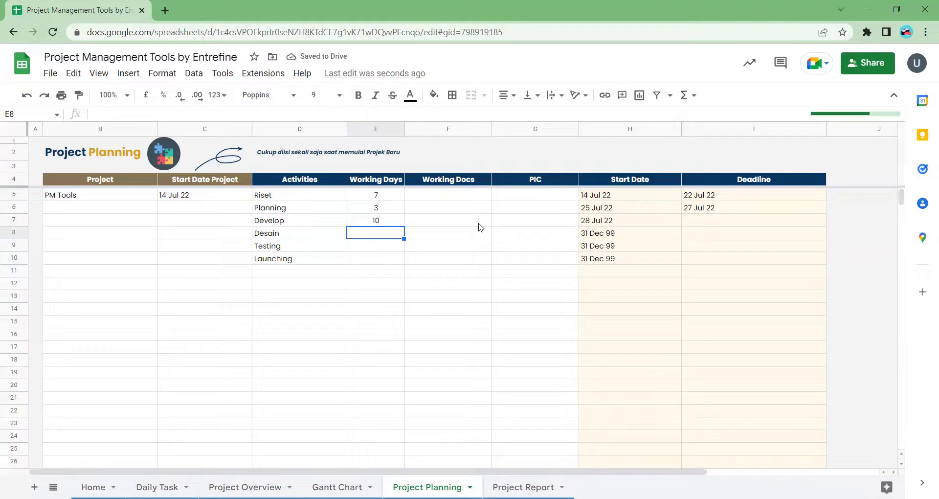
pyautogui.write('5')
pyautogui.press('Return')
pyautogui.write('2')
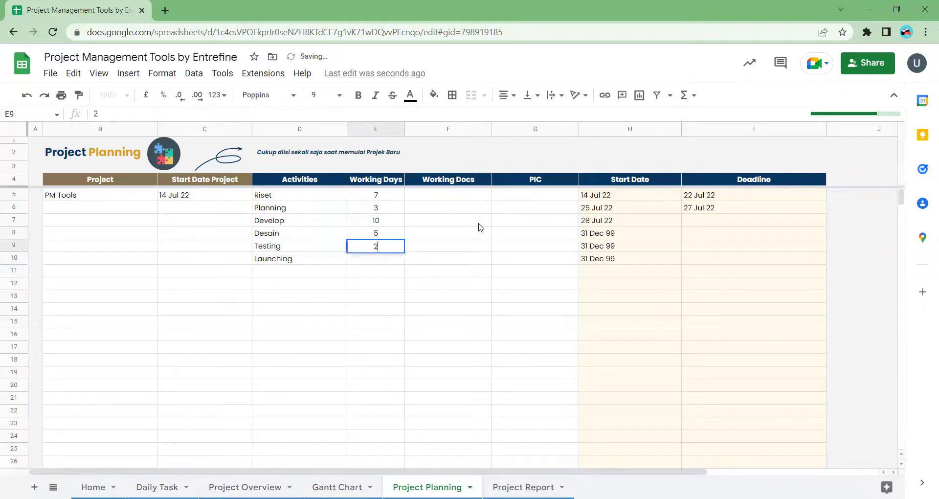
pyautogui.press('Return')
pyautogui.write('1')
pyautogui.press('Return')
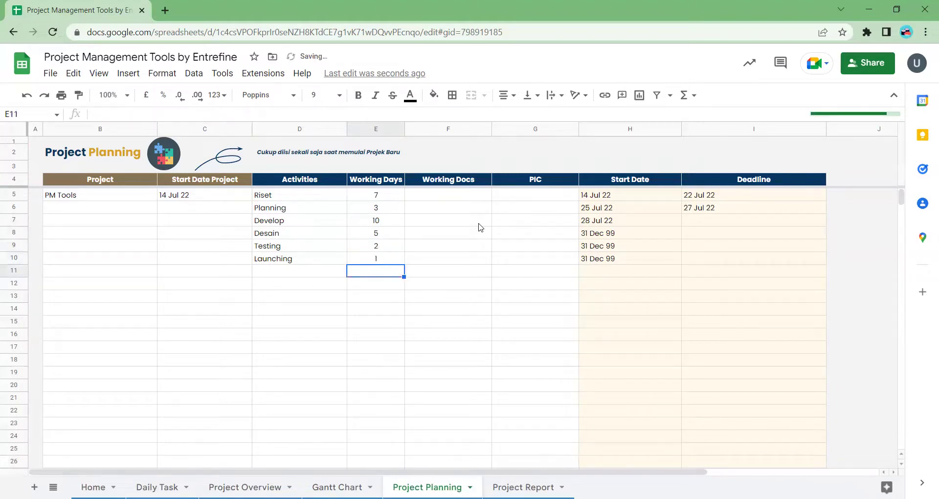
pyautogui.click(431, 195)
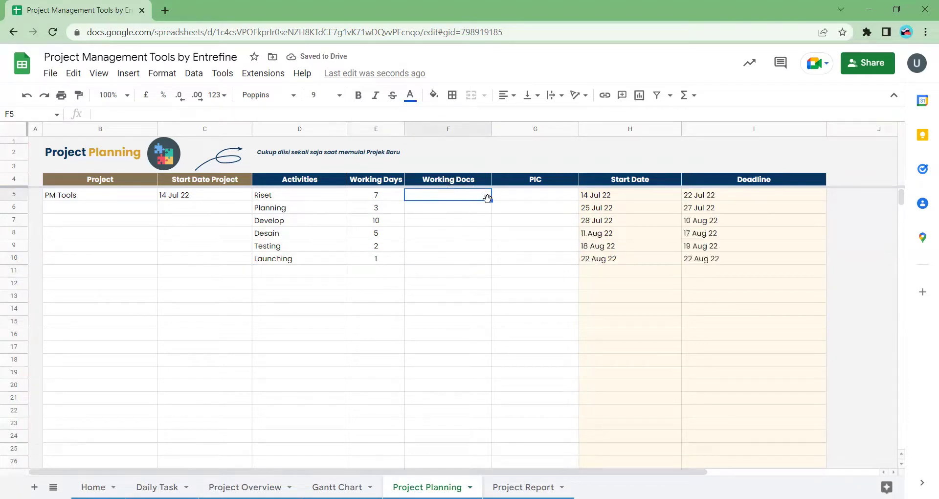
# - Paste the Project Planning sheet's URL from the address bar into F5 as Riset's Working Docs link
pyautogui.click(532, 198)
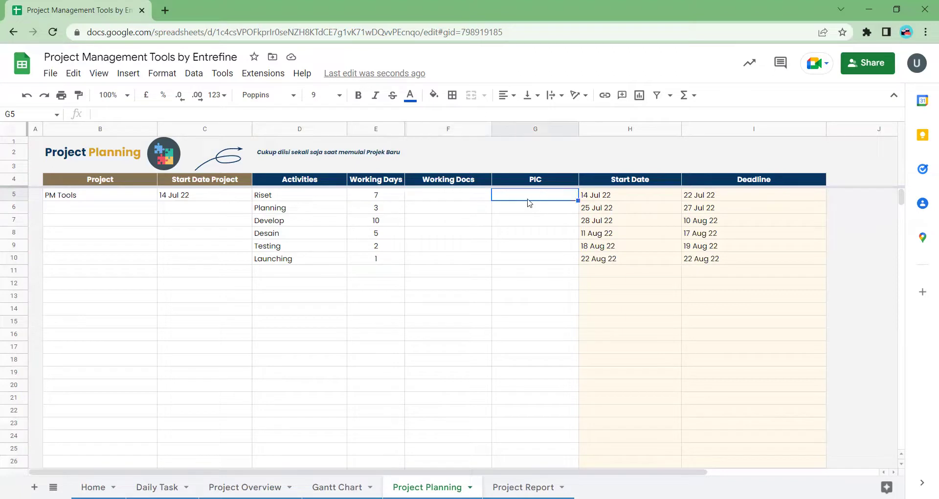
pyautogui.click(462, 199)
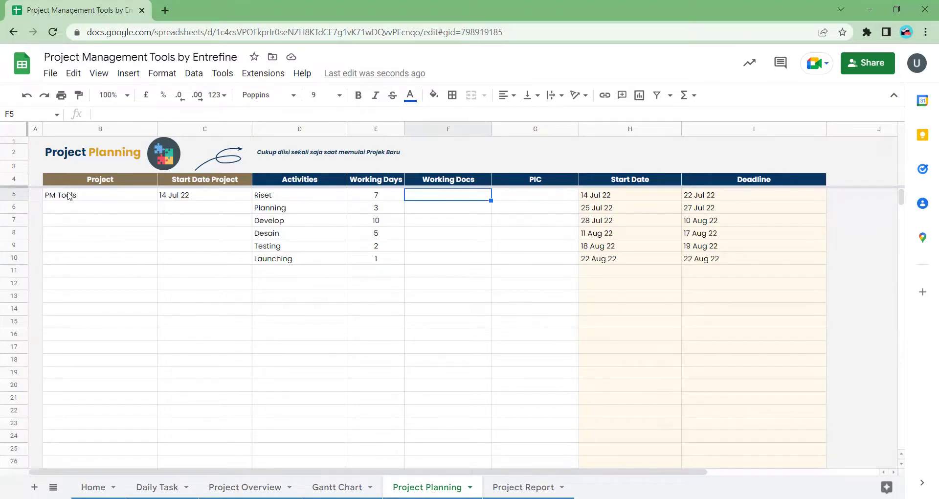
pyautogui.moveTo(71, 195); pyautogui.dragTo(364, 260)
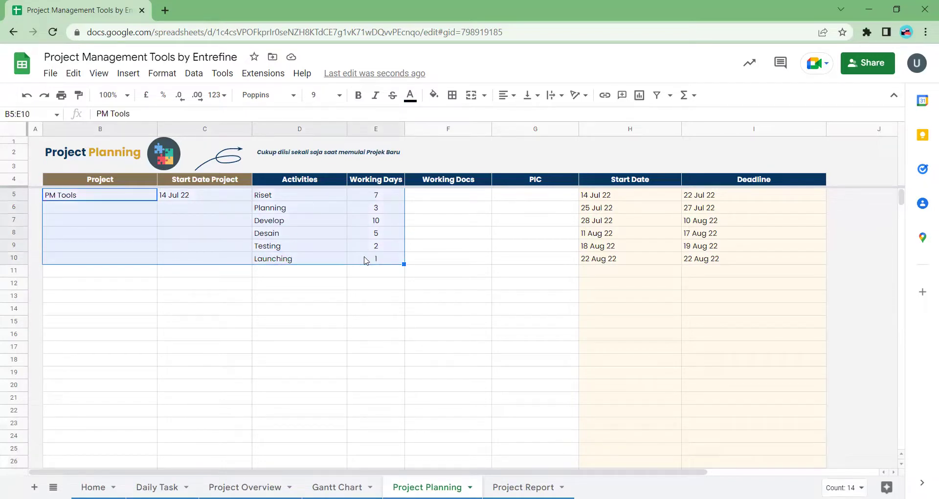
pyautogui.click(449, 200)
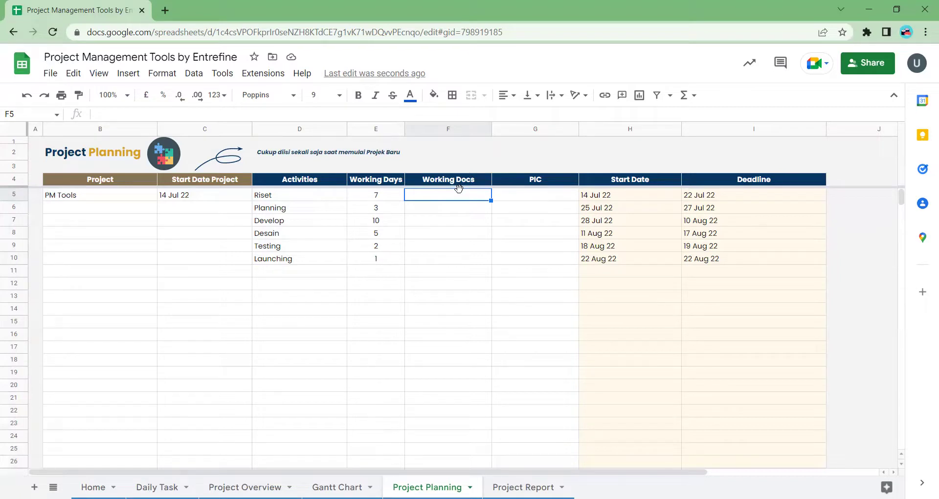
pyautogui.click(284, 197)
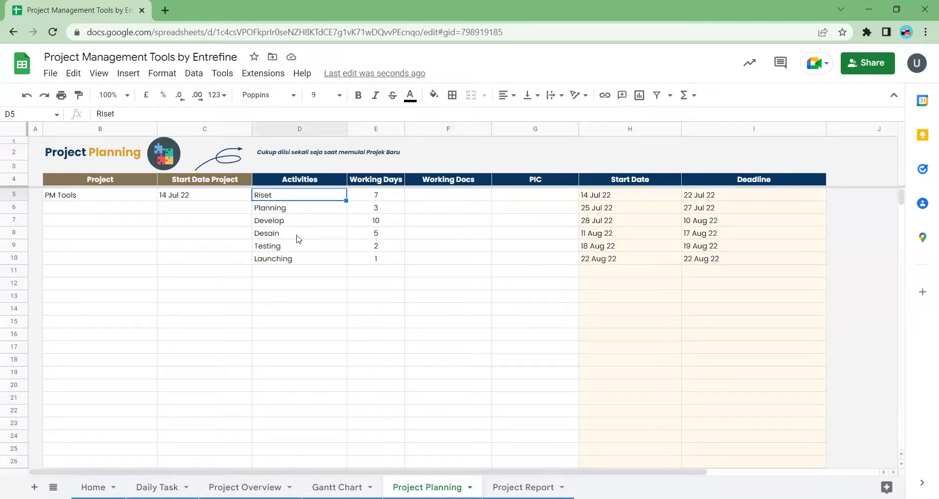
pyautogui.click(448, 195)
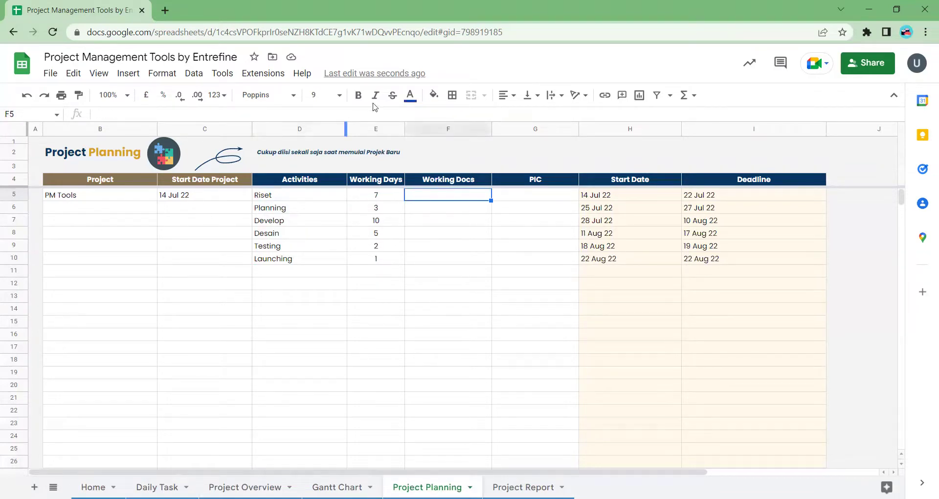
pyautogui.click(523, 32)
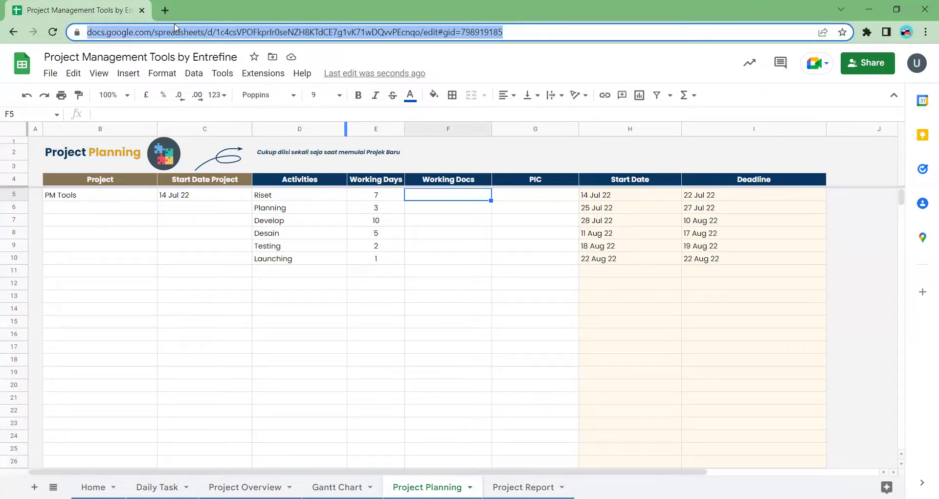
pyautogui.click(446, 199)
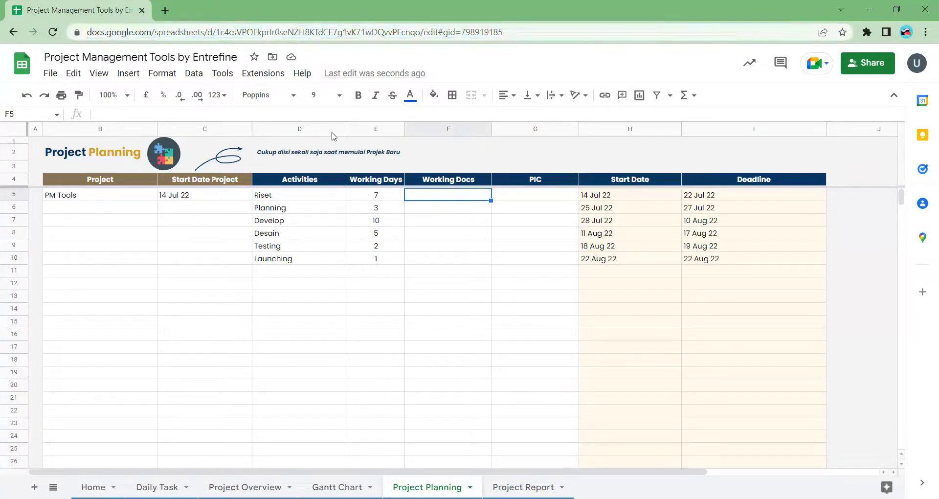
pyautogui.press('Return')
pyautogui.press('Up')
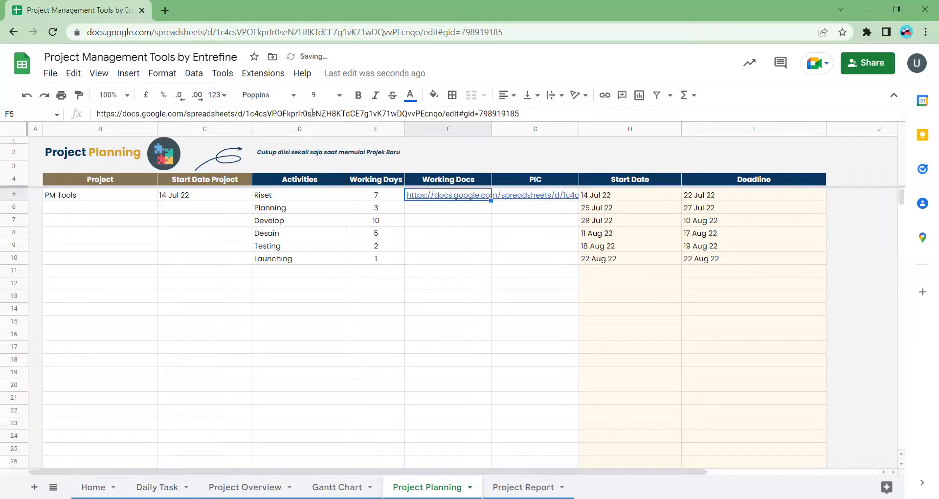
pyautogui.moveTo(439, 200)
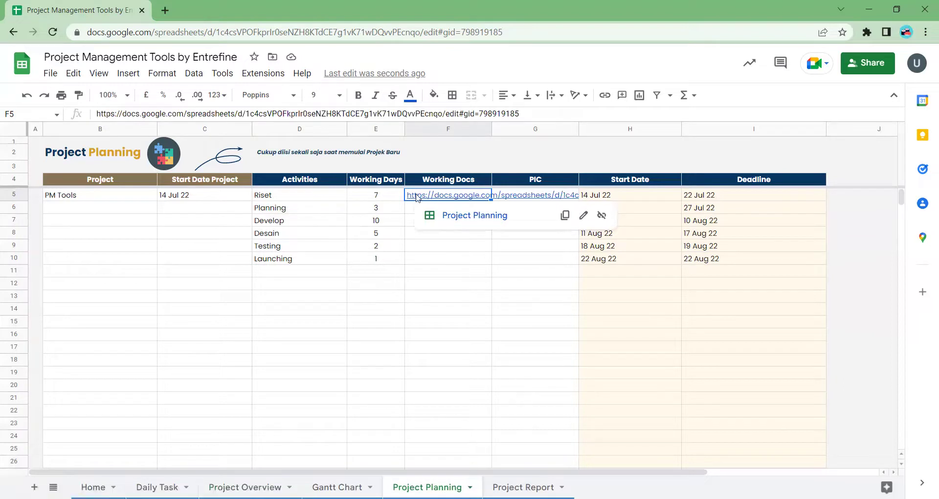
# - Enter the person in charge's name in G5 for the Riset activity
pyautogui.click(282, 195)
pyautogui.click(438, 200)
pyautogui.click(541, 185)
pyautogui.press('Down')
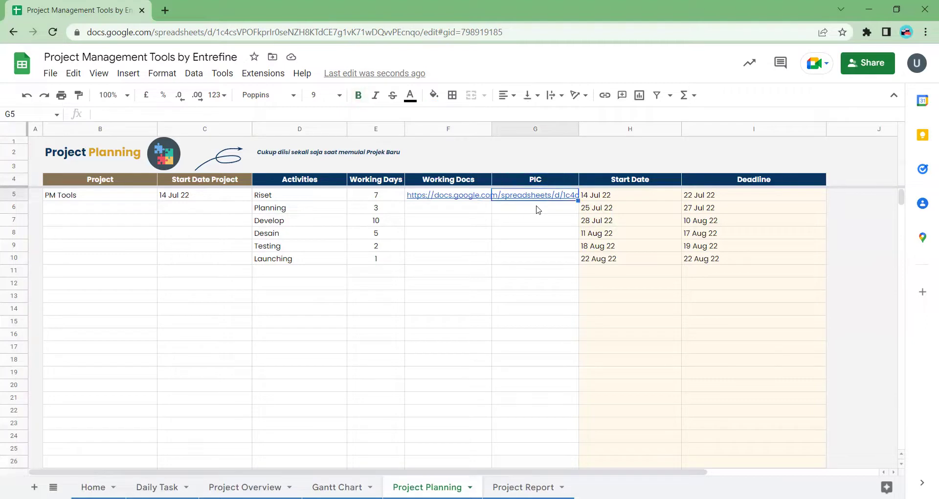
pyautogui.write('Urian')
pyautogui.press('Return')
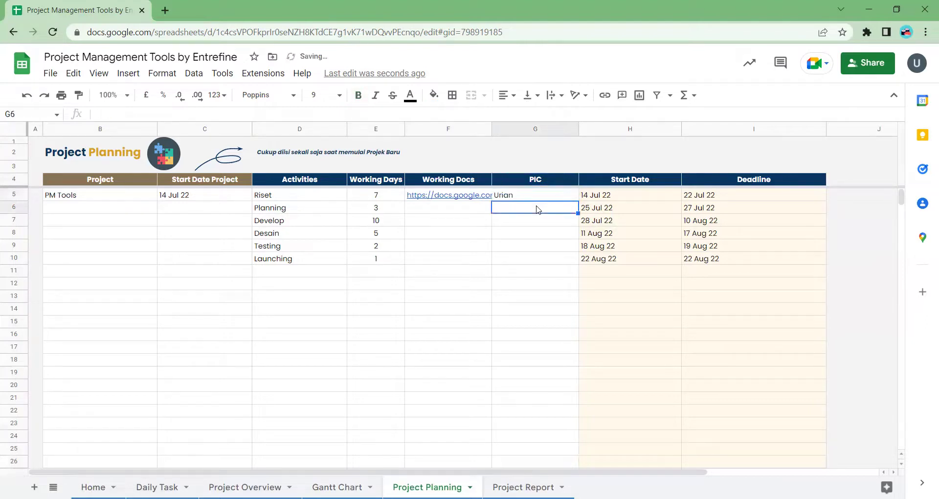
# - Review the Working Docs link preview in F5 and select F5 for copying down
pyautogui.click(307, 199)
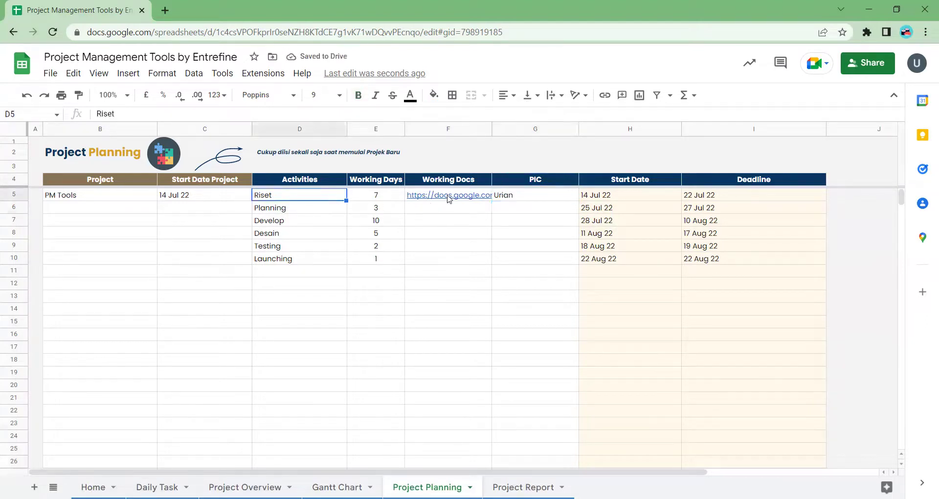
pyautogui.click(448, 195)
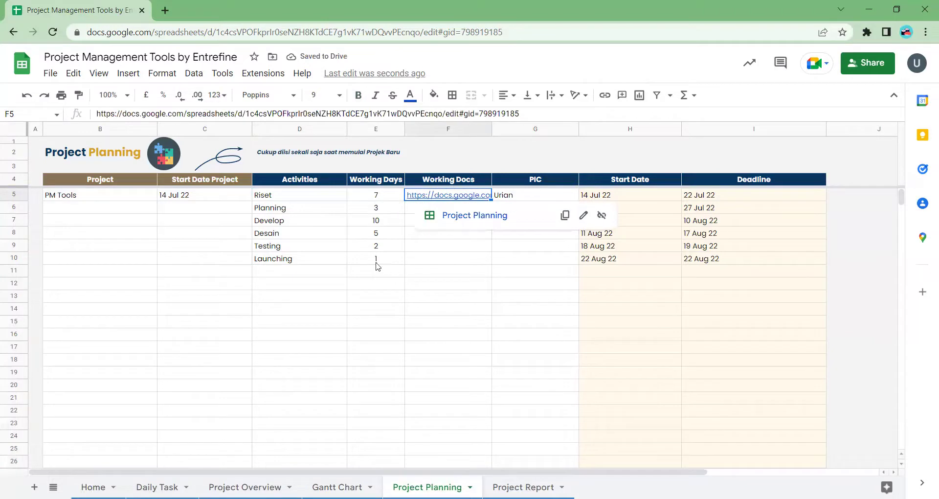
pyautogui.click(324, 221)
pyautogui.click(441, 195)
pyautogui.click(355, 237)
pyautogui.click(296, 211)
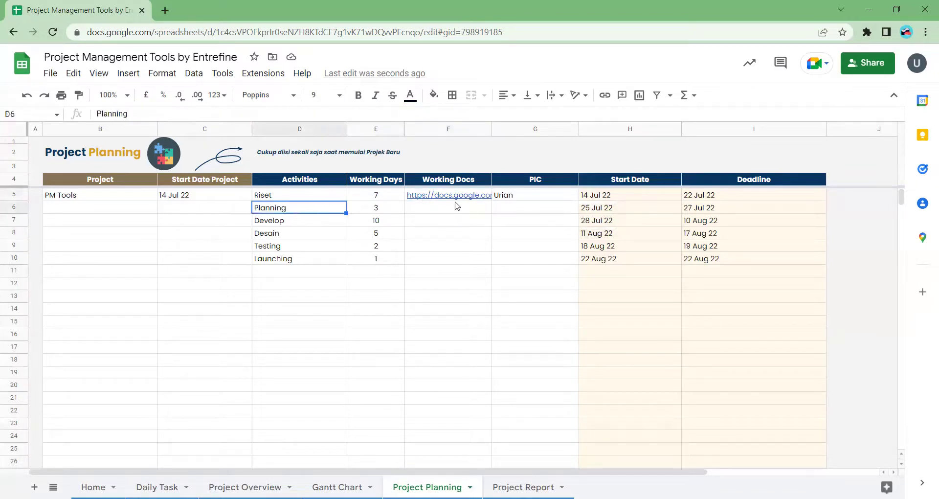
pyautogui.click(456, 206)
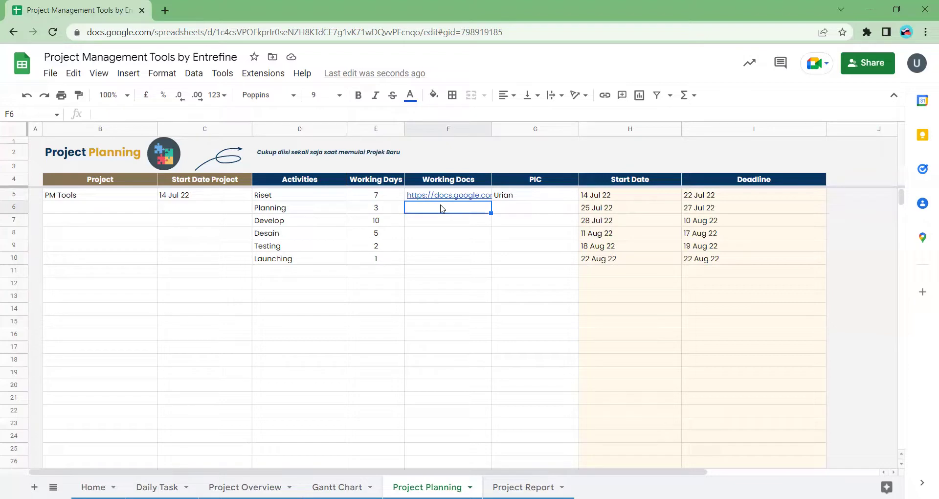
pyautogui.click(463, 196)
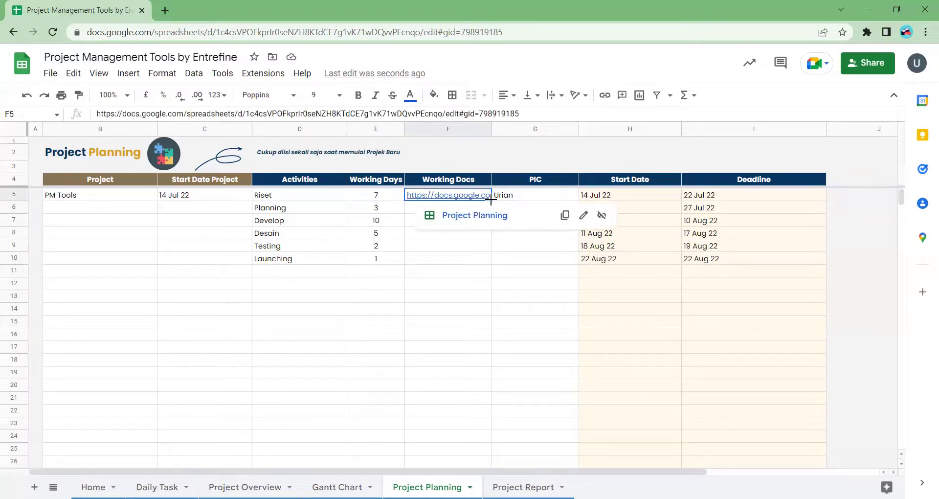
# - Fill the Working Docs link from F5 down through F10
pyautogui.moveTo(491, 200); pyautogui.dragTo(486, 262)
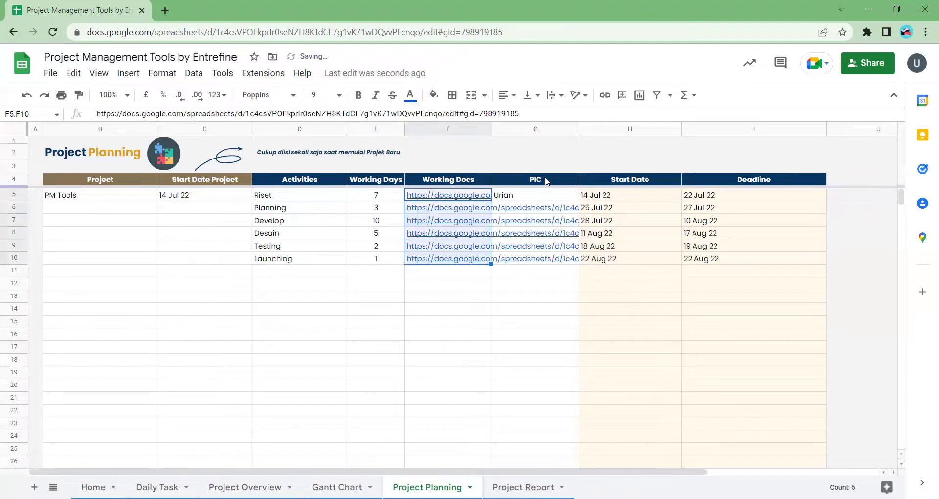
pyautogui.click(518, 197)
pyautogui.click(522, 209)
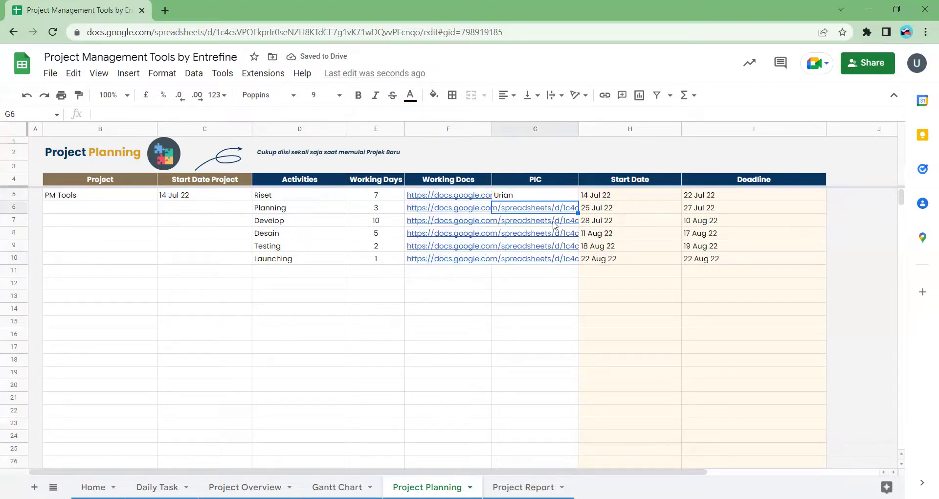
# - Enter a person-in-charge name in G6 through G10 for Planning to Launching
pyautogui.write('Calvin')
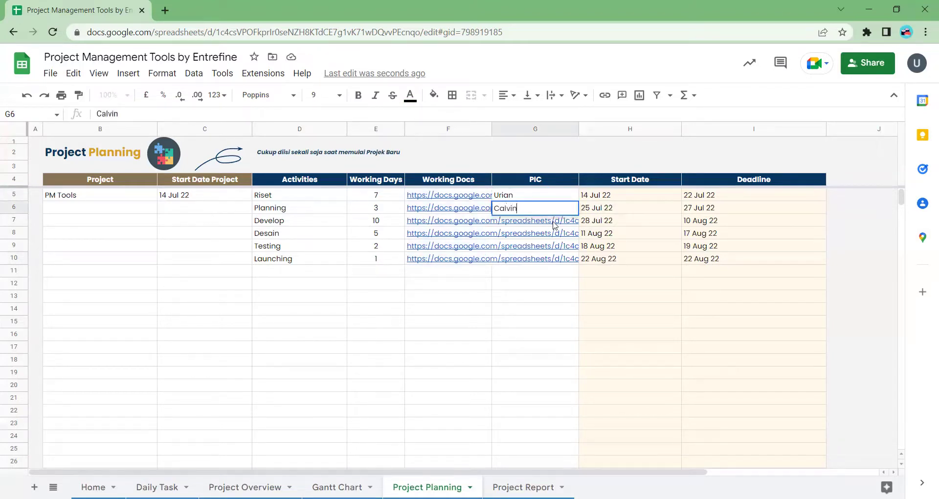
pyautogui.press('Return')
pyautogui.write('Michael')
pyautogui.press('Return')
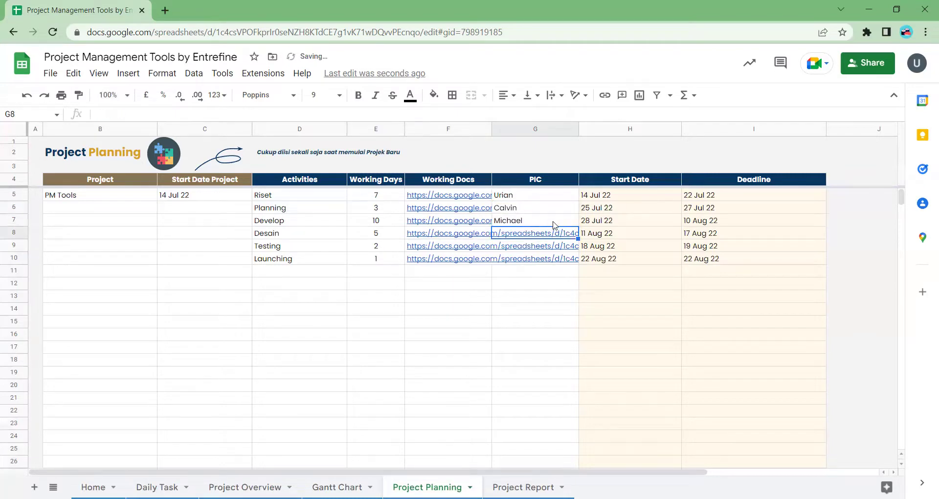
pyautogui.write('Gebi')
pyautogui.press('Return')
pyautogui.write('Di')
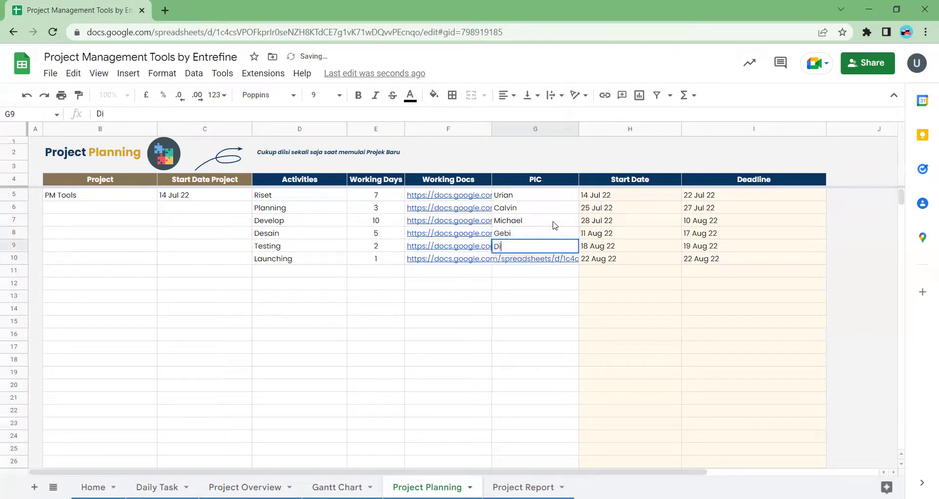
pyautogui.write('mas')
pyautogui.press('Return')
pyautogui.write('Verc')
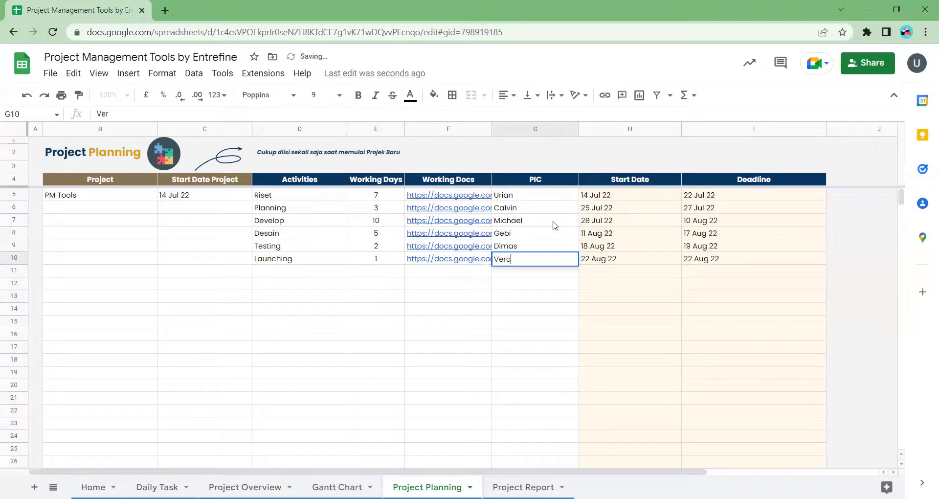
pyautogui.write('a')
pyautogui.press('Return')
pyautogui.click(339, 270)
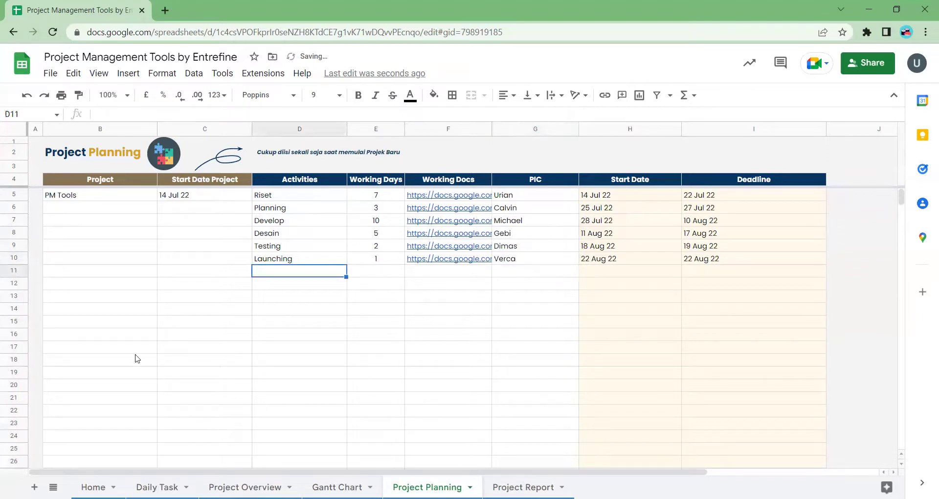
pyautogui.click(68, 275)
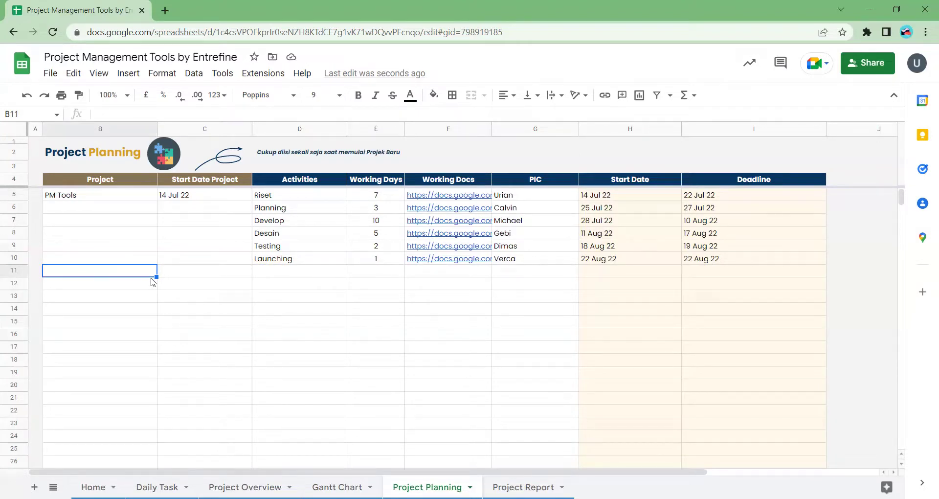
# - Enter project 'SMA Tools' in B11 with start date 25 Jul 22 in C11
pyautogui.write('SMA T')
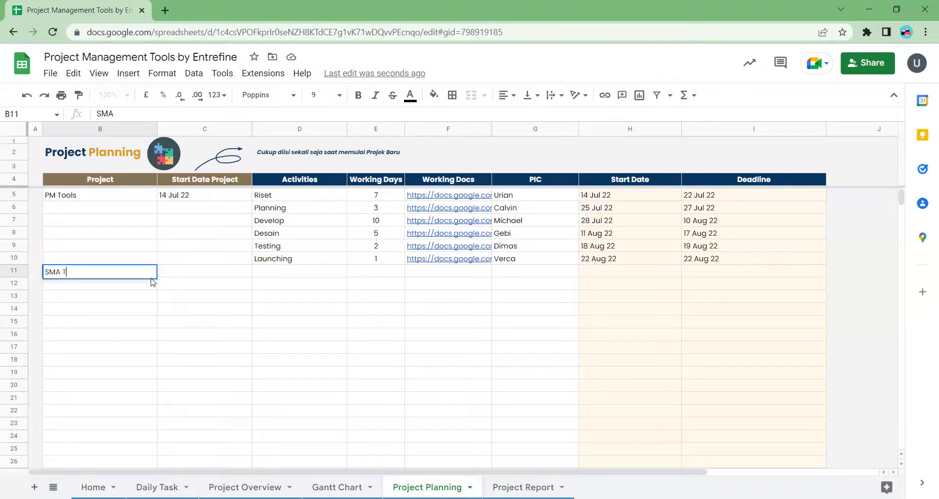
pyautogui.write('ools')
pyautogui.press('Return')
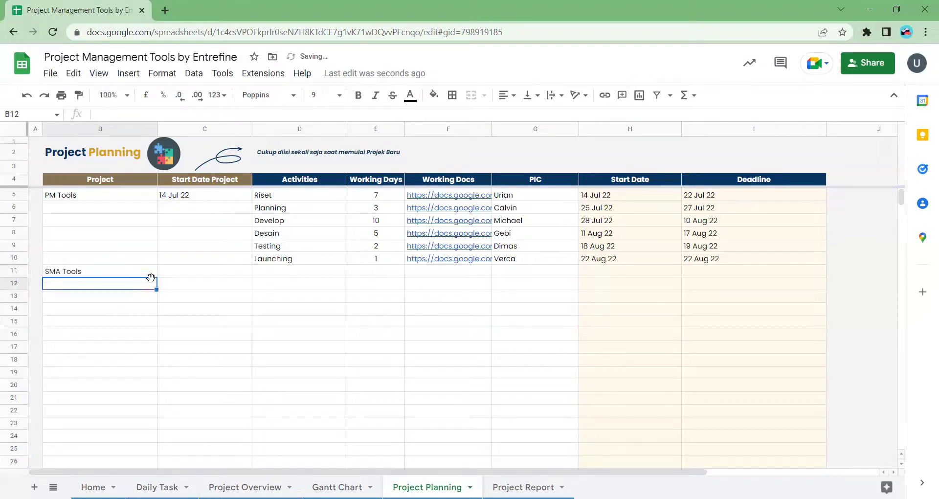
pyautogui.doubleClick(167, 275)
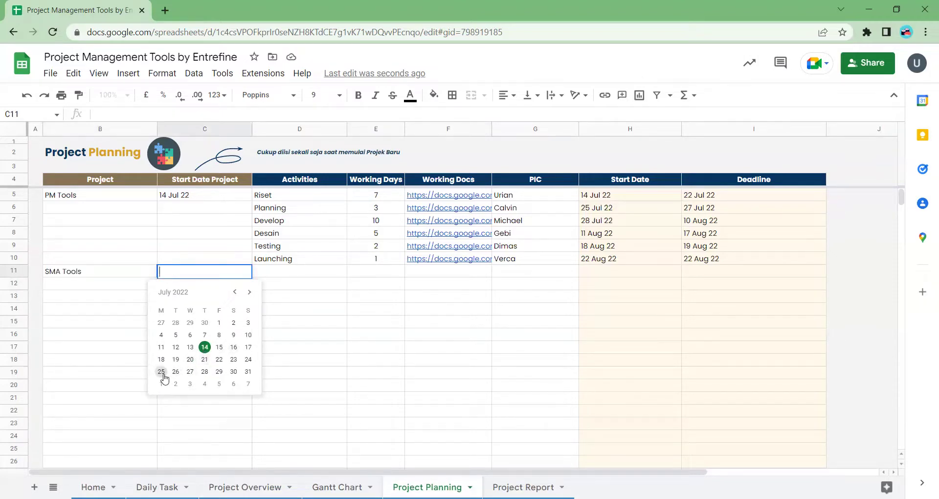
pyautogui.click(162, 372)
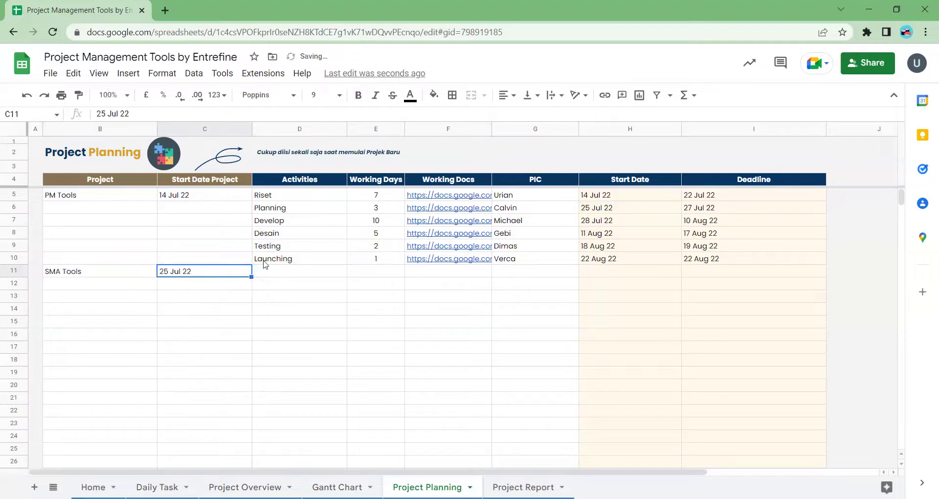
pyautogui.click(273, 275)
pyautogui.click(205, 278)
# - Review the PM Tools start date, working-day total and calculated date formulas
pyautogui.click(215, 230)
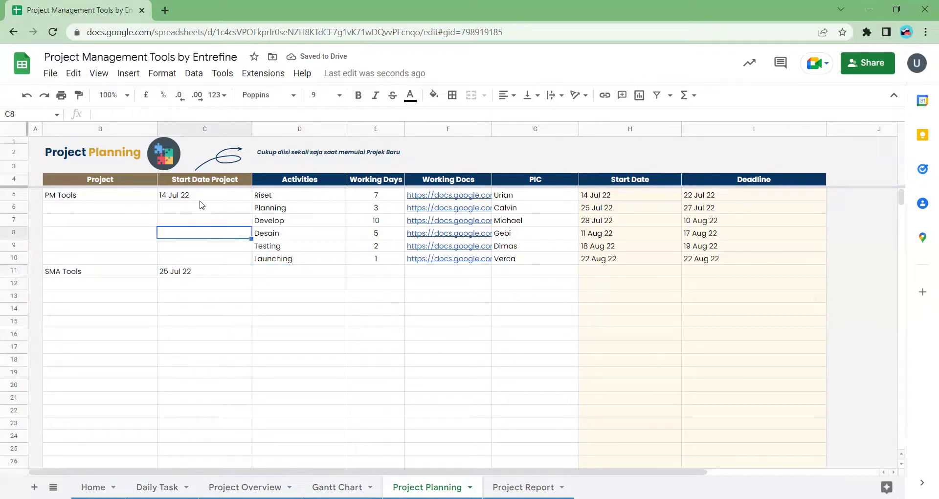
pyautogui.click(198, 197)
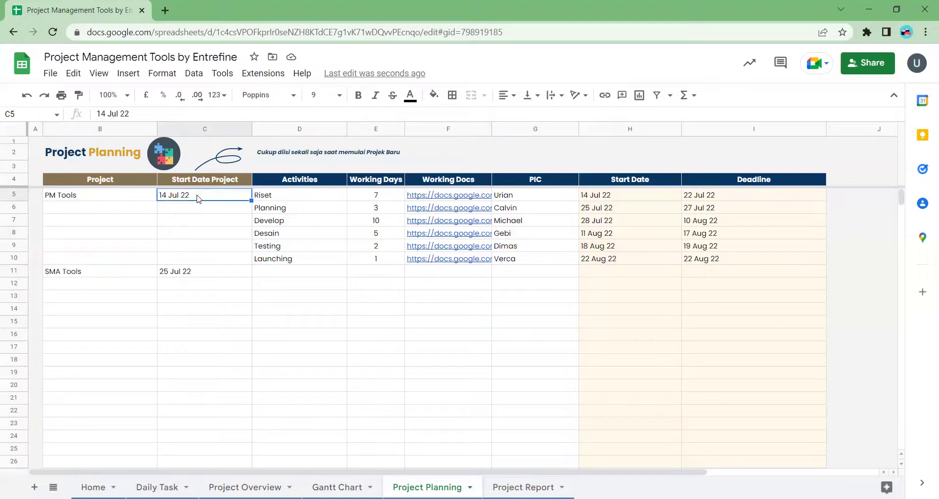
pyautogui.click(307, 209)
pyautogui.moveTo(376, 180); pyautogui.dragTo(380, 247)
pyautogui.click(626, 196)
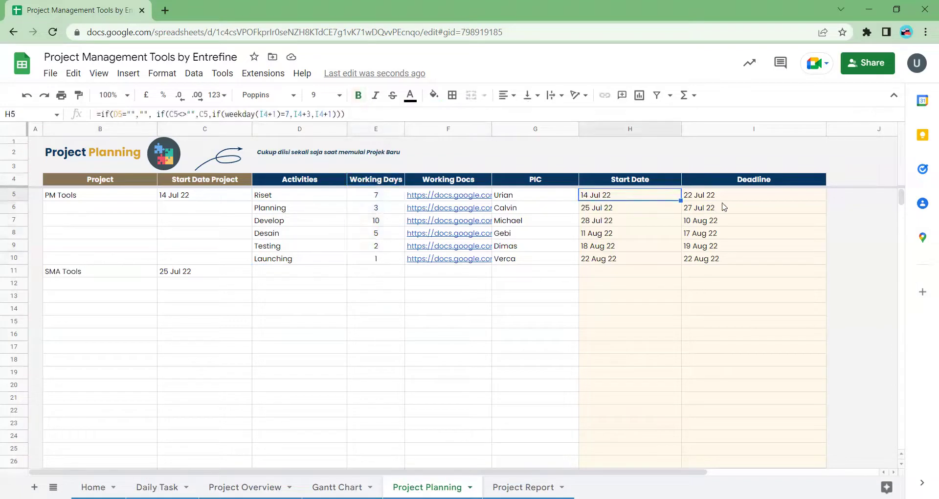
pyautogui.click(705, 208)
pyautogui.click(291, 198)
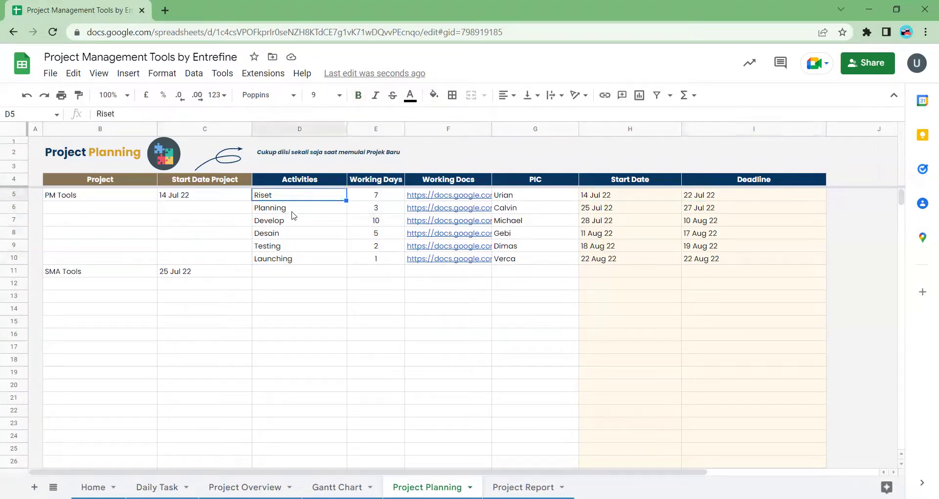
pyautogui.click(292, 212)
pyautogui.click(296, 225)
pyautogui.click(268, 274)
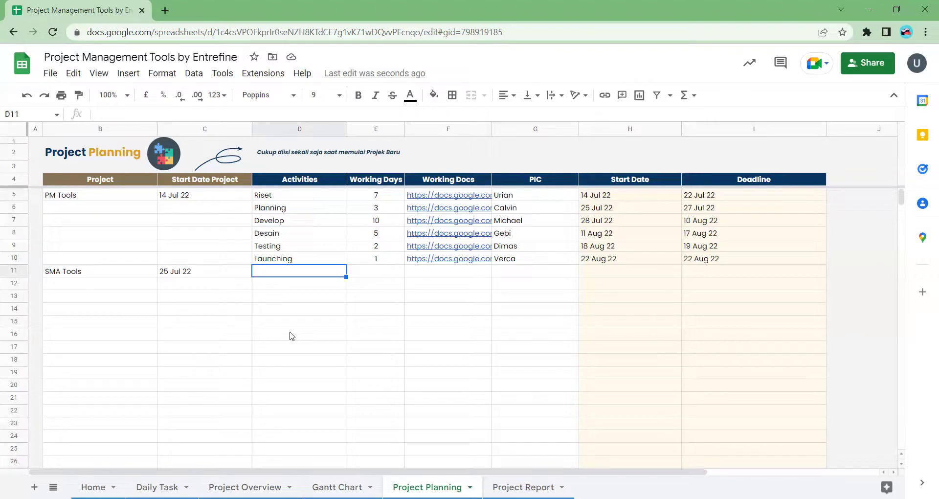
# - Copy the PM Tools activity block D5:G10 into D11 for SMA Tools, then view the Gantt Chart
pyautogui.moveTo(286, 198); pyautogui.dragTo(382, 263)
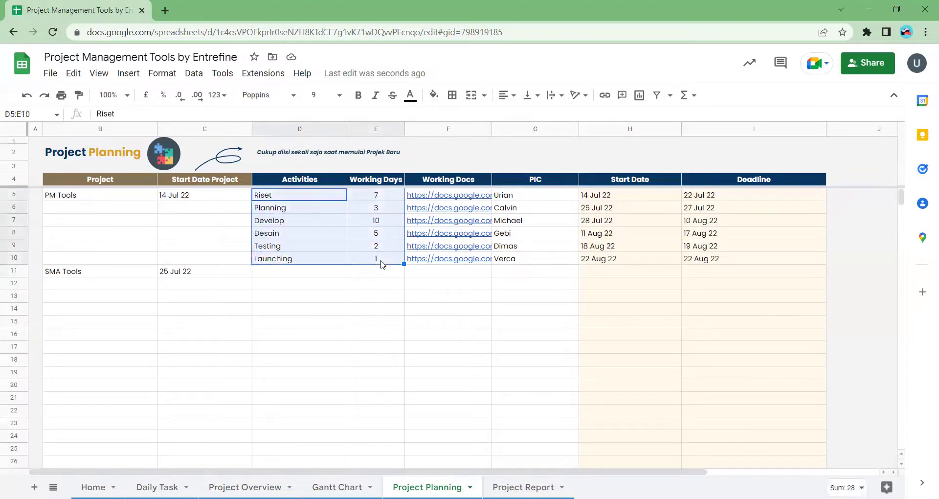
pyautogui.hotkey('ctrl', 'c')
pyautogui.click(310, 213)
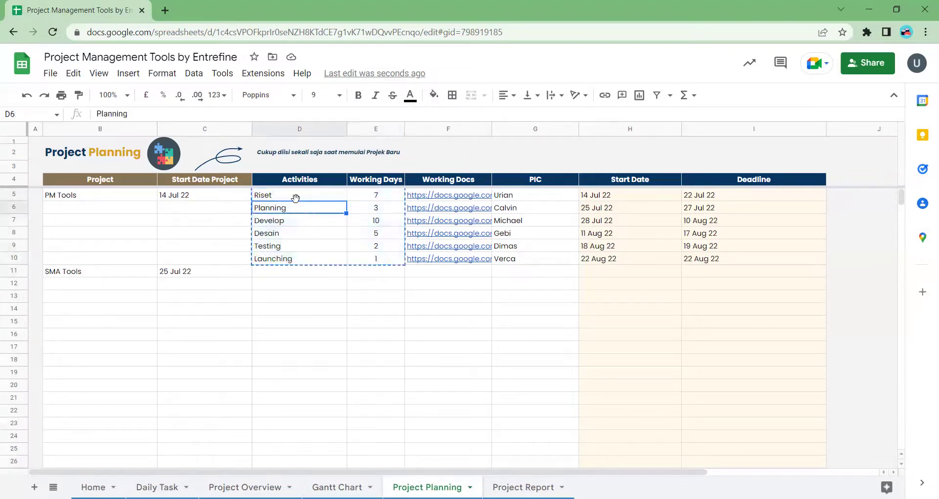
pyautogui.click(293, 197)
pyautogui.moveTo(434, 208); pyautogui.dragTo(545, 258)
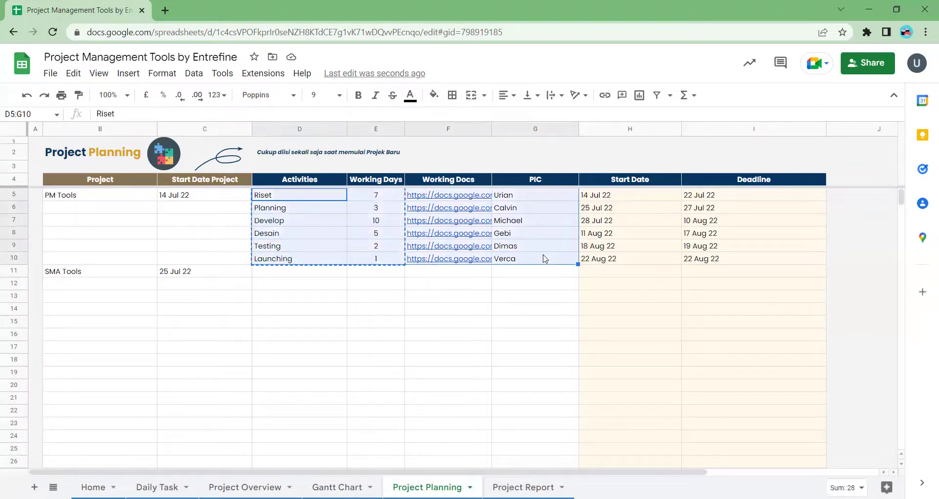
pyautogui.hotkey('ctrl', 'c')
pyautogui.click(309, 277)
pyautogui.hotkey('ctrl', 'v')
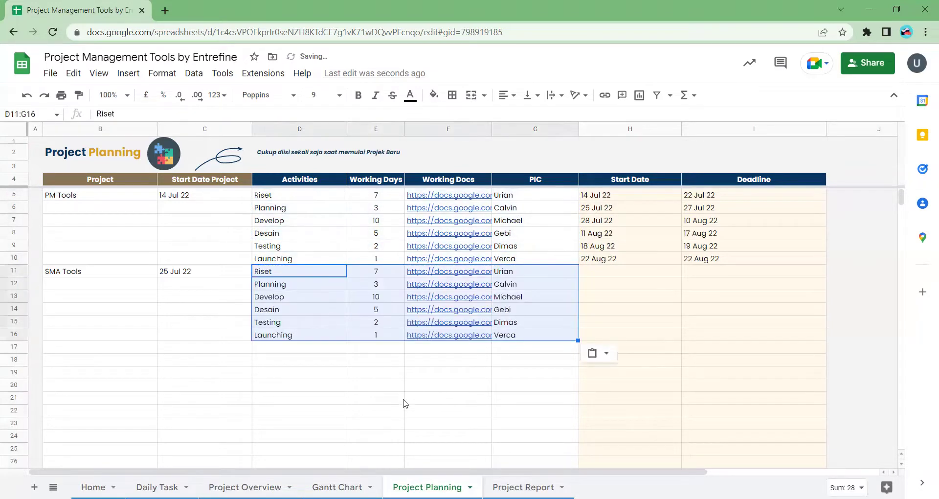
pyautogui.click(404, 403)
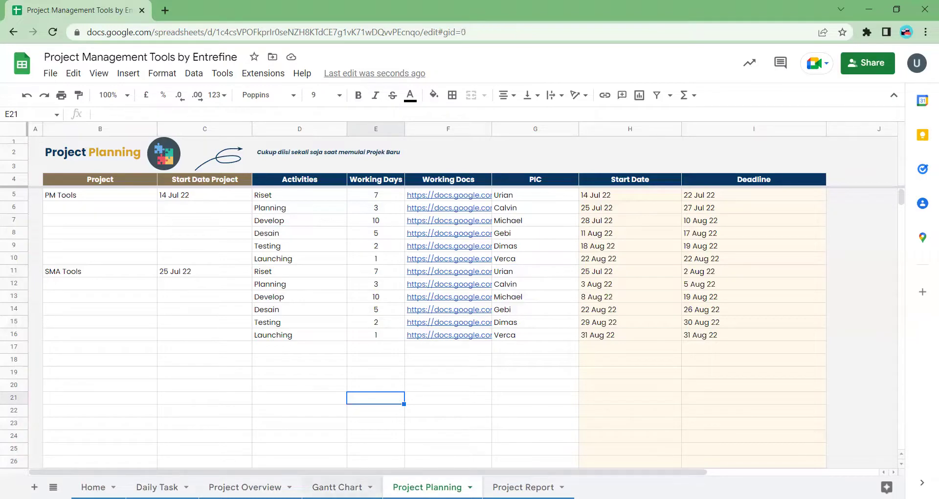
pyautogui.click(337, 486)
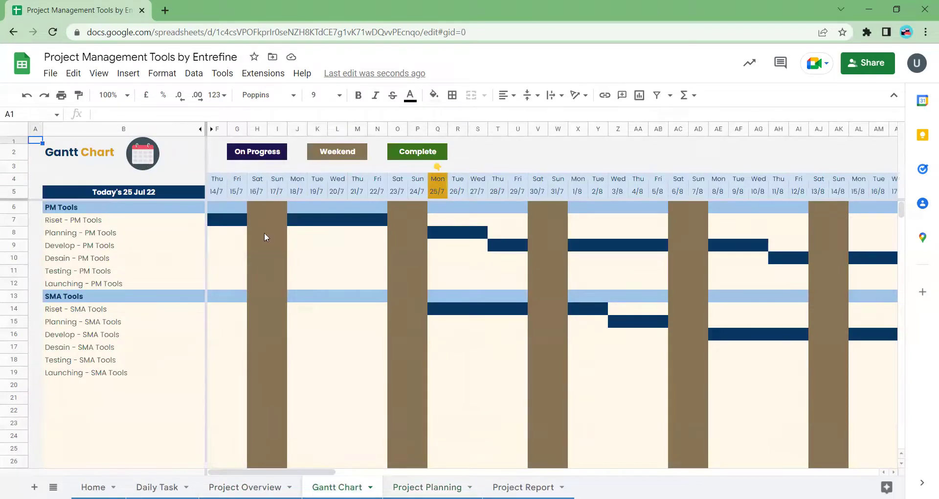
pyautogui.click(278, 484)
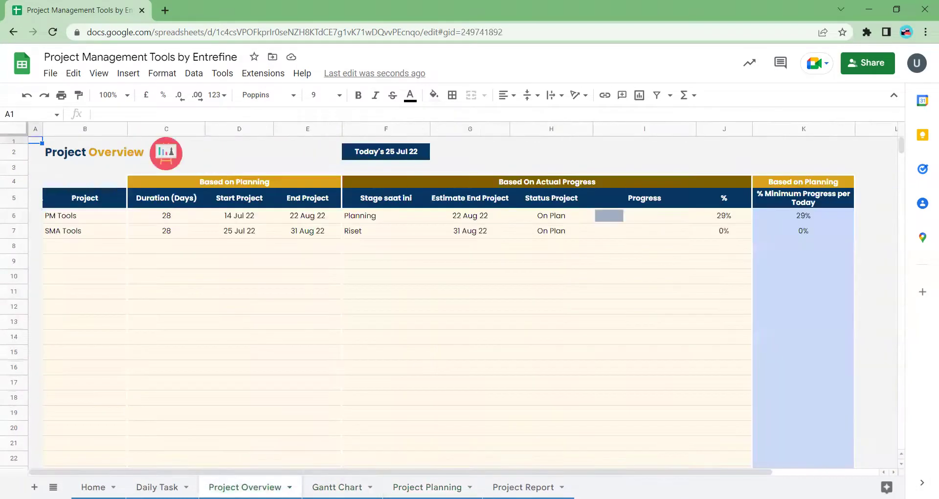
pyautogui.click(351, 484)
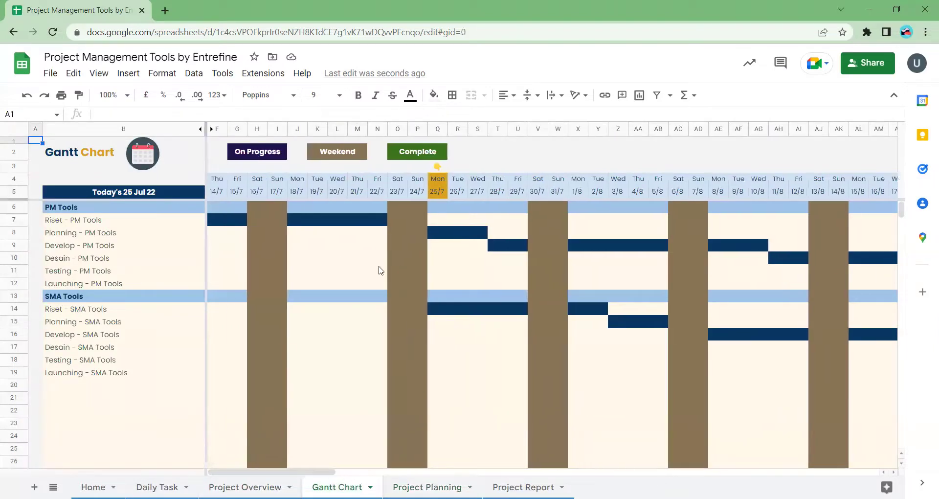
pyautogui.click(65, 208)
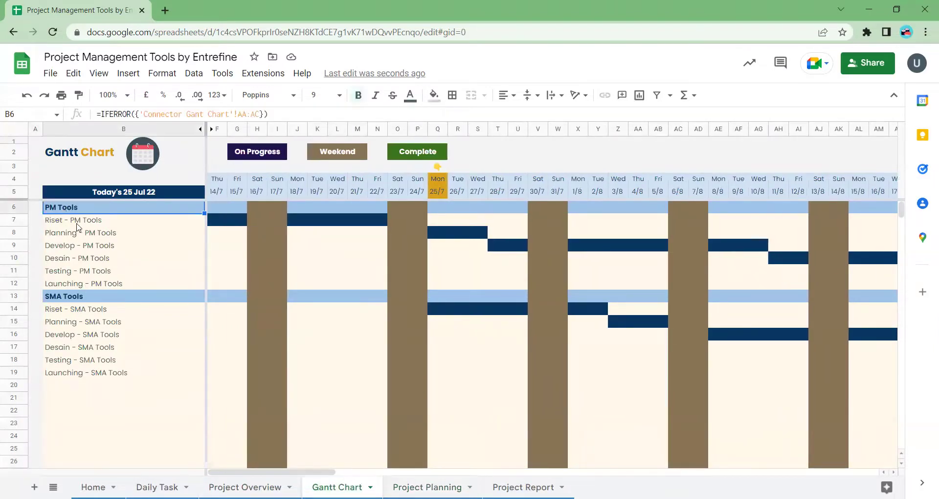
pyautogui.click(77, 224)
pyautogui.click(81, 247)
pyautogui.click(88, 300)
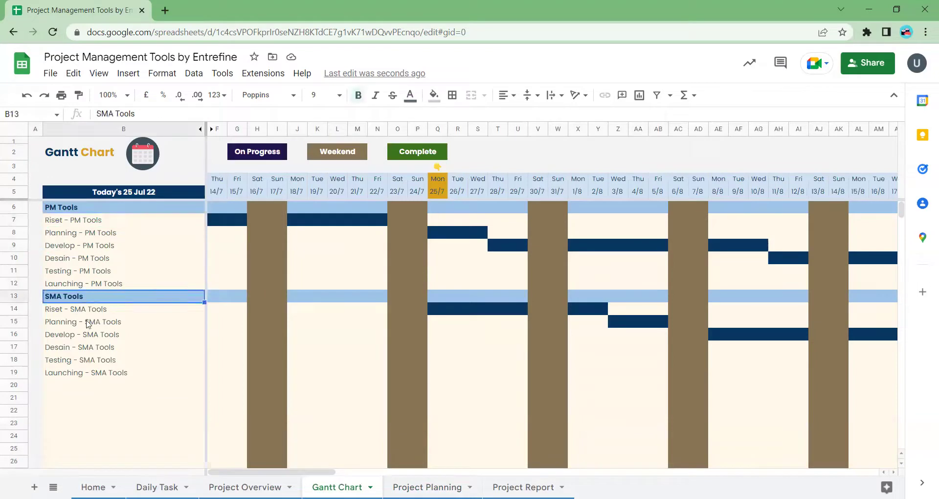
pyautogui.click(88, 349)
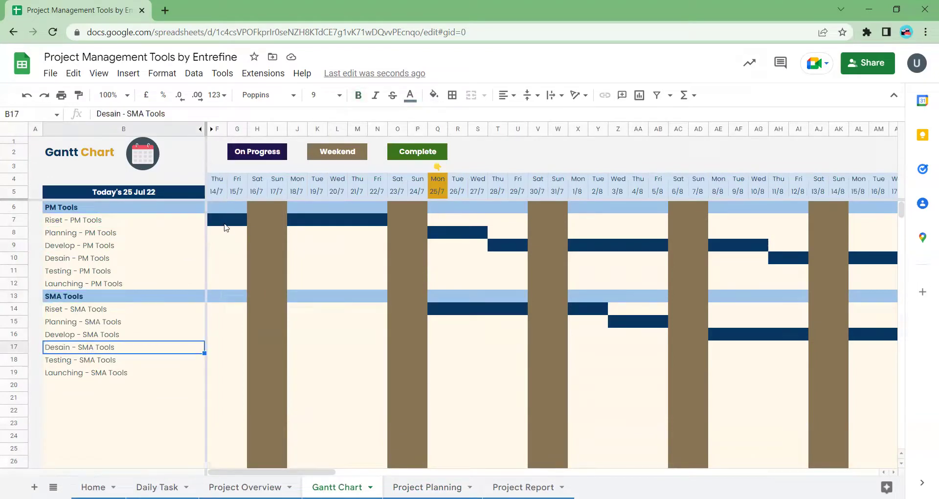
pyautogui.click(224, 221)
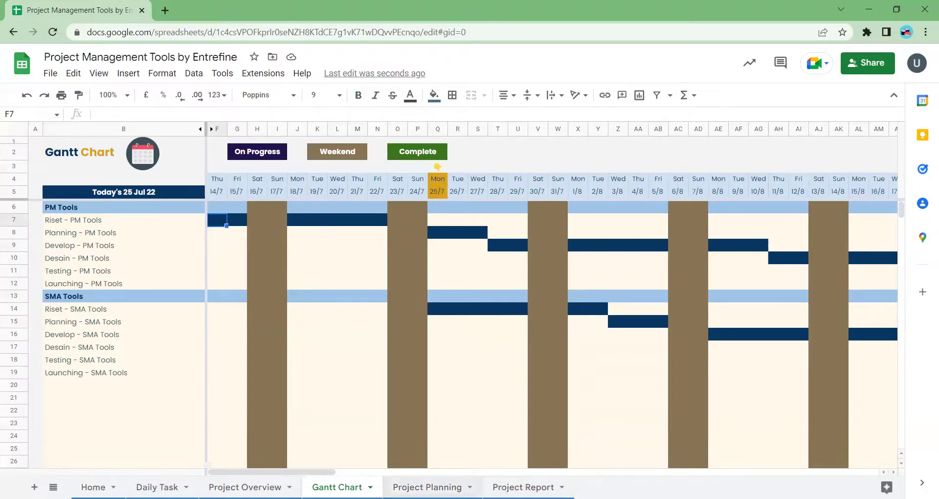
# - Inspect the Riset and Planning bars and weekend cells on the Gantt Chart
pyautogui.click(427, 487)
pyautogui.click(338, 487)
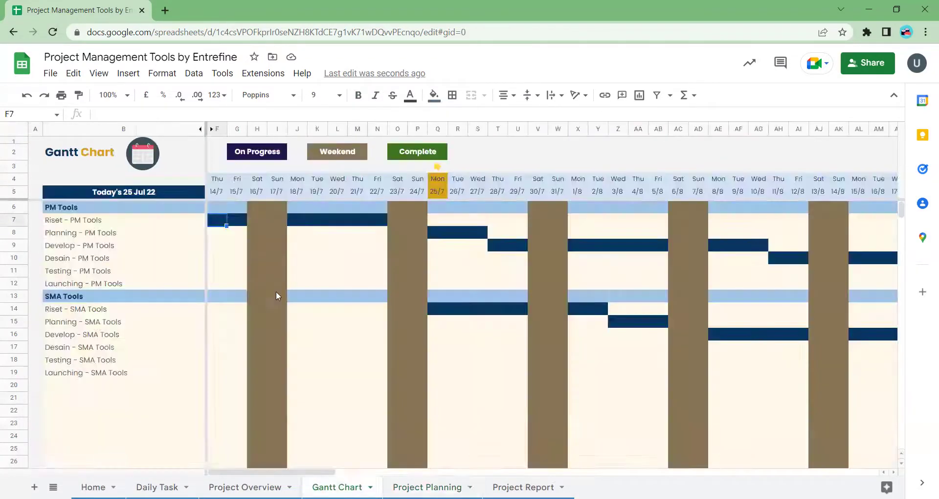
pyautogui.press('Right')
pyautogui.press('Right')
pyautogui.press('Right')
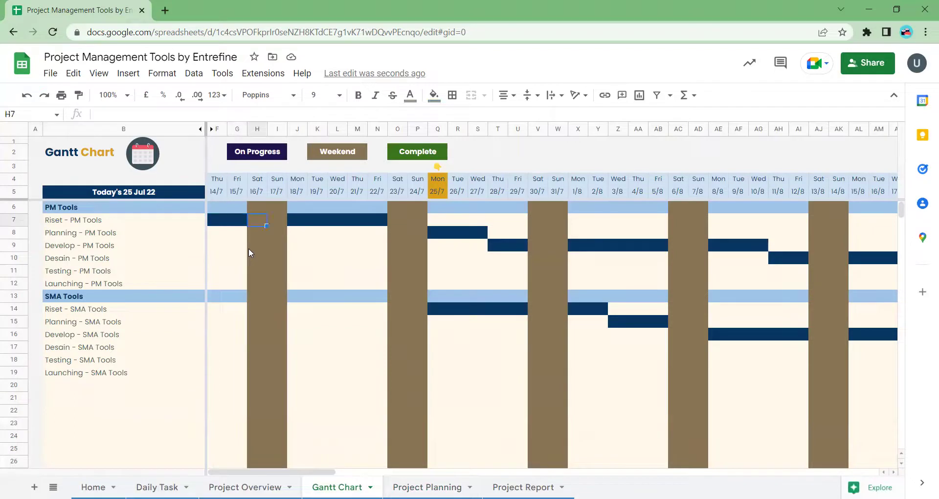
pyautogui.moveTo(300, 220); pyautogui.dragTo(384, 226)
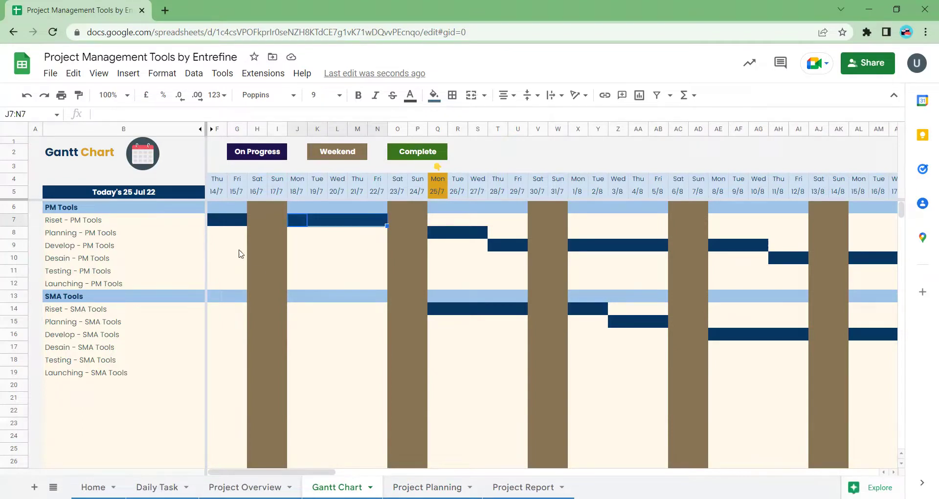
pyautogui.click(227, 219)
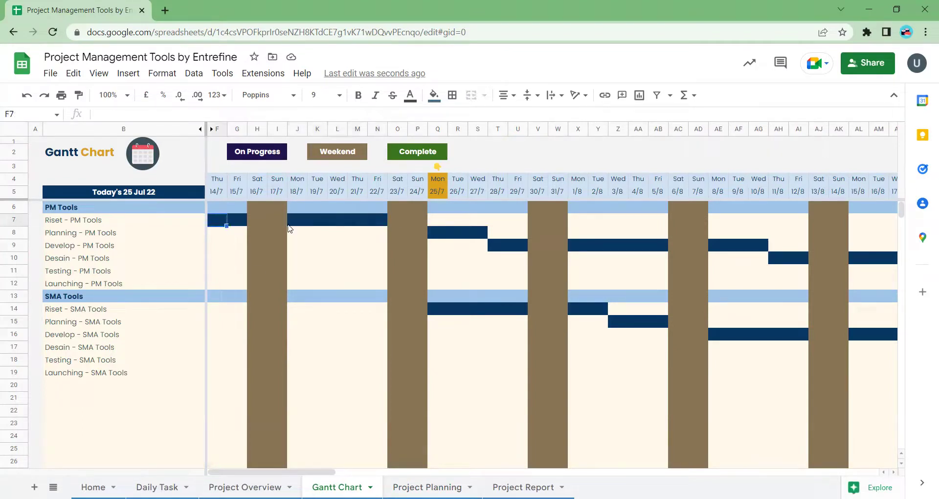
pyautogui.click(321, 226)
pyautogui.click(262, 236)
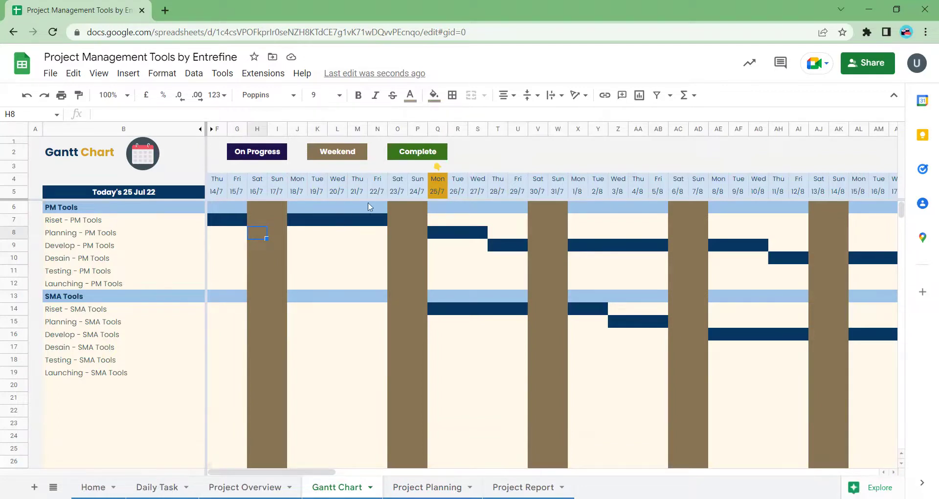
# - Scroll around the Gantt Chart, then switch to the Project Overview sheet with Ctrl+PageUp
pyautogui.hscroll(7, 413, 300)
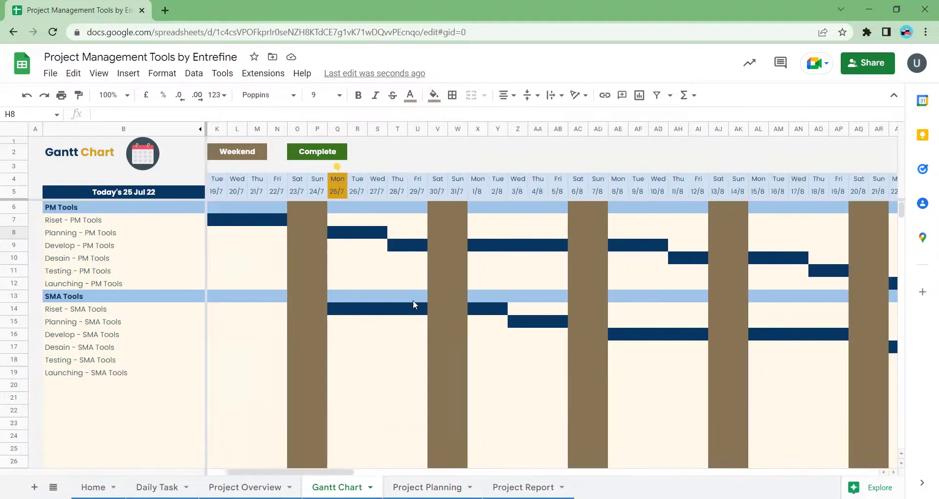
pyautogui.hscroll(-7, 413, 300)
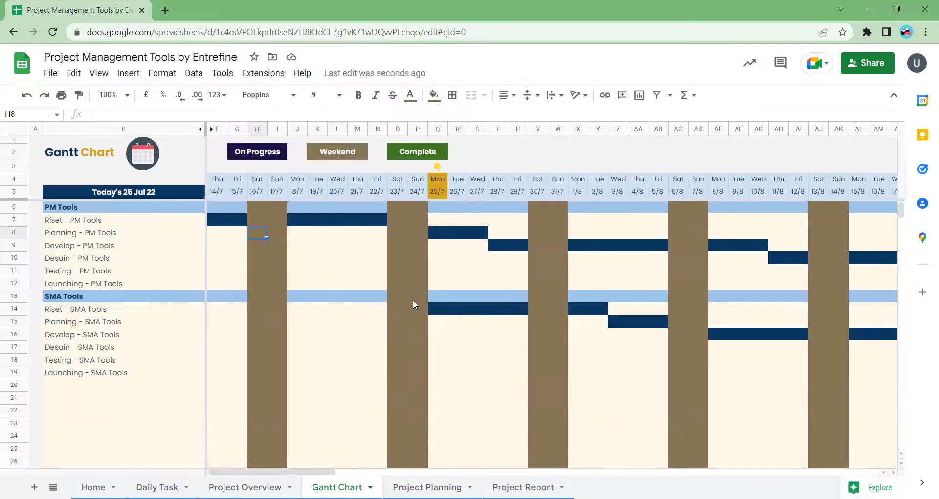
pyautogui.scroll(-10, 76, 389)
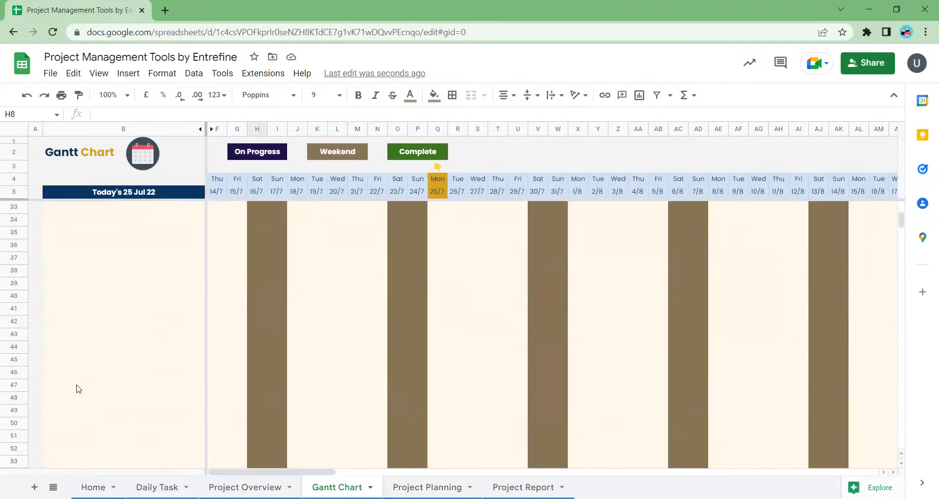
pyautogui.scroll(-20, 76, 389)
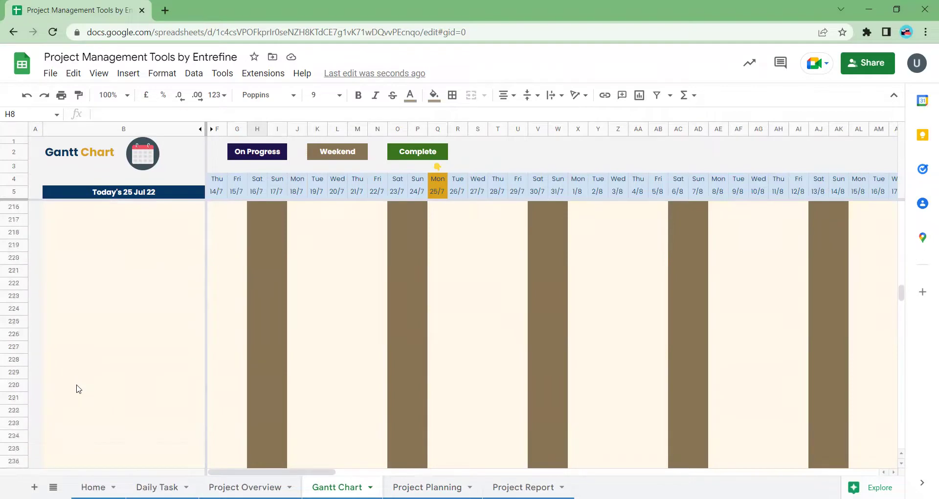
pyautogui.scroll(20, 76, 389)
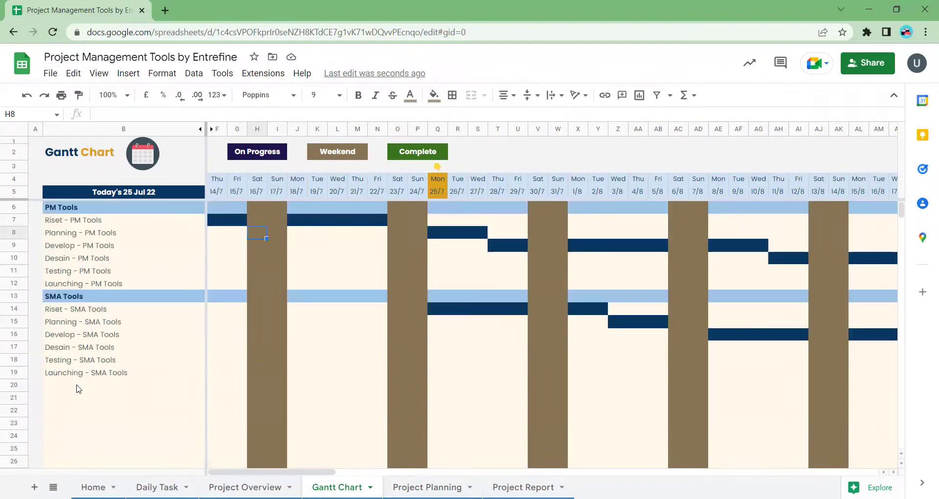
pyautogui.hscroll(20, 397, 349)
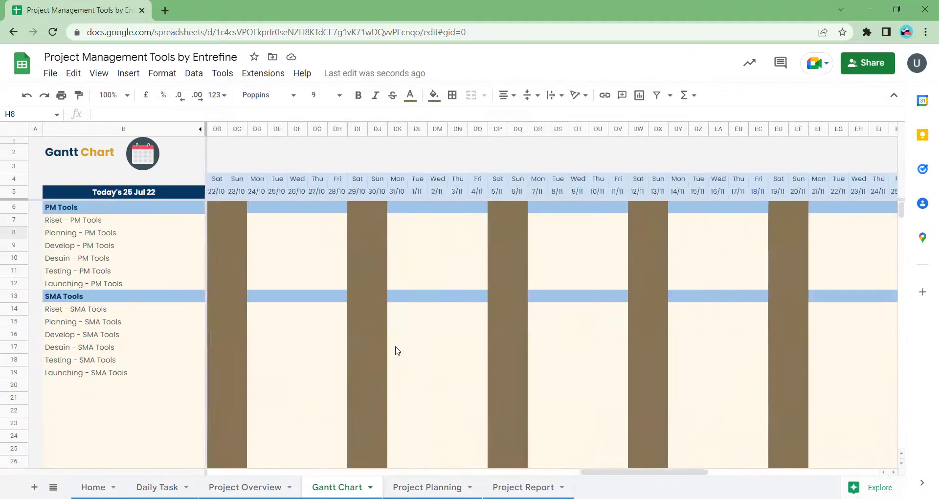
pyautogui.hscroll(-20, 397, 351)
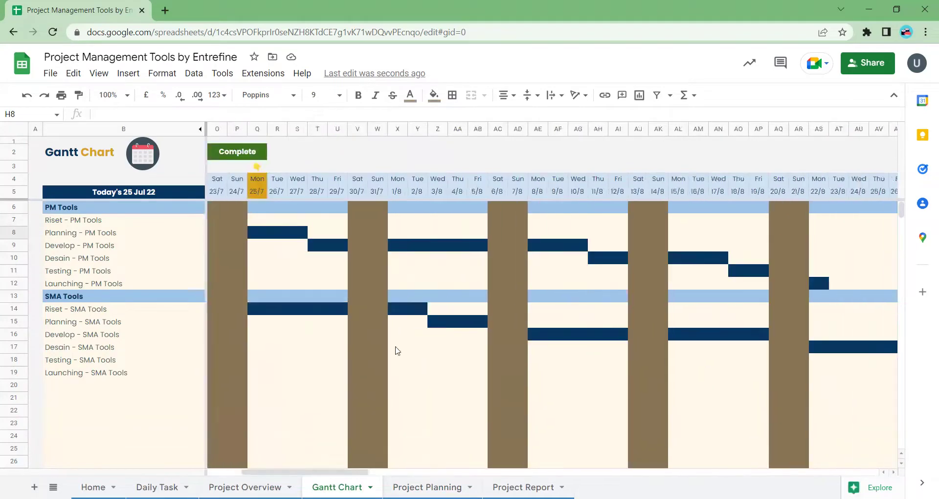
pyautogui.hscroll(-5, 397, 351)
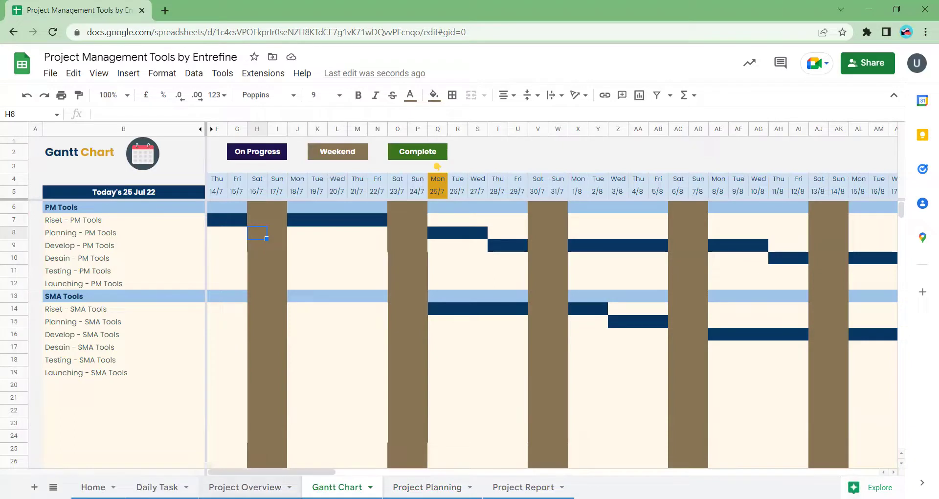
pyautogui.hotkey('ctrl', 'pageup')
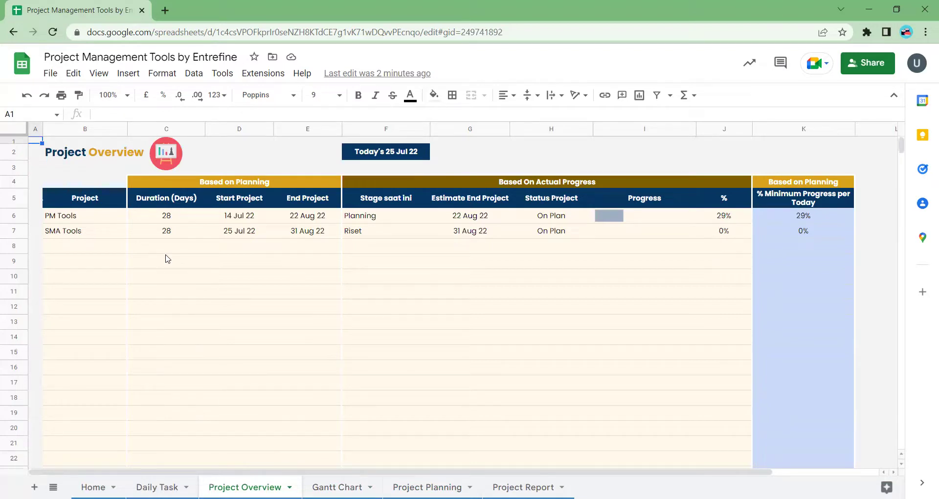
# - Inspect the PM Tools and SMA Tools durations, PM Tools start and end dates, and current stage
pyautogui.click(173, 220)
pyautogui.click(184, 236)
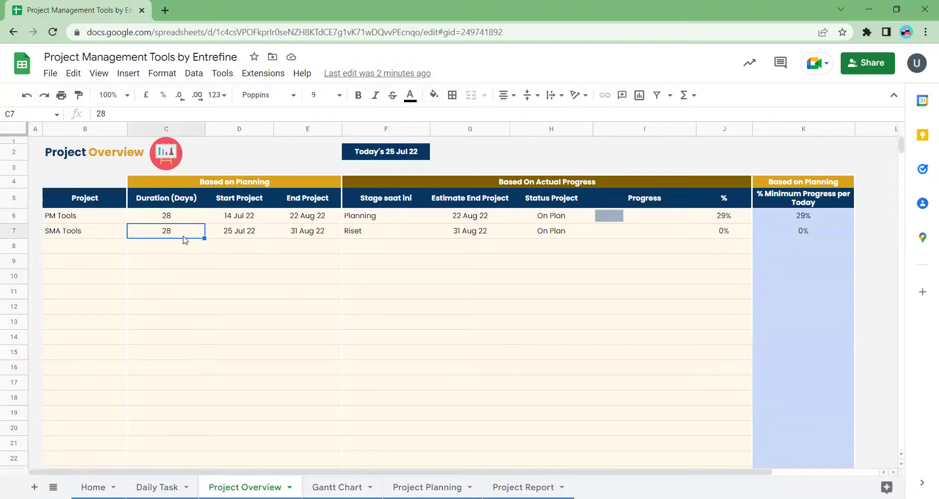
pyautogui.press('Up')
pyautogui.press('Right')
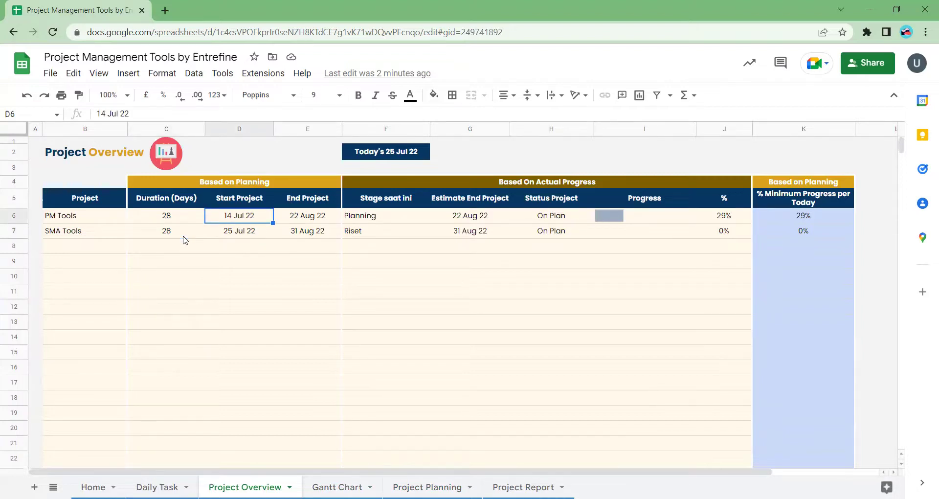
pyautogui.press('Right')
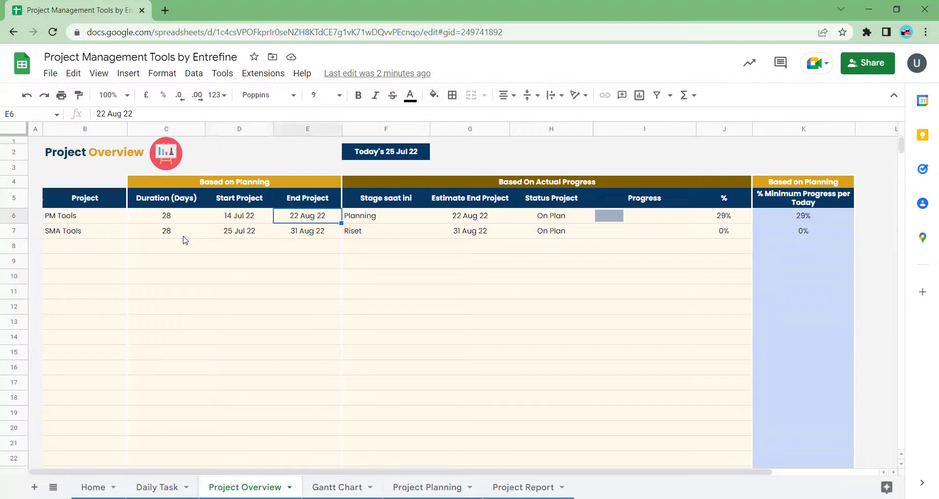
pyautogui.press('Right')
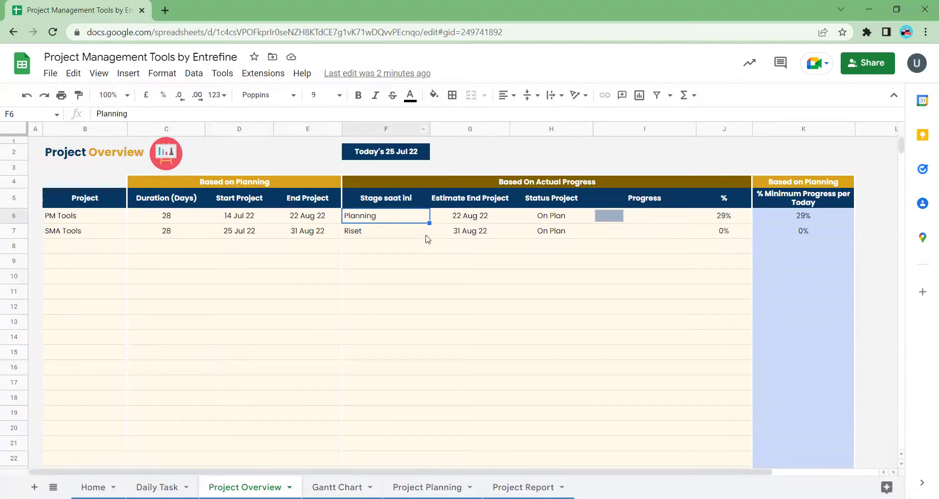
# - Check the PM Tools progress percentages and the today's-date banner formula, then go to Daily Task
pyautogui.click(647, 222)
pyautogui.click(712, 220)
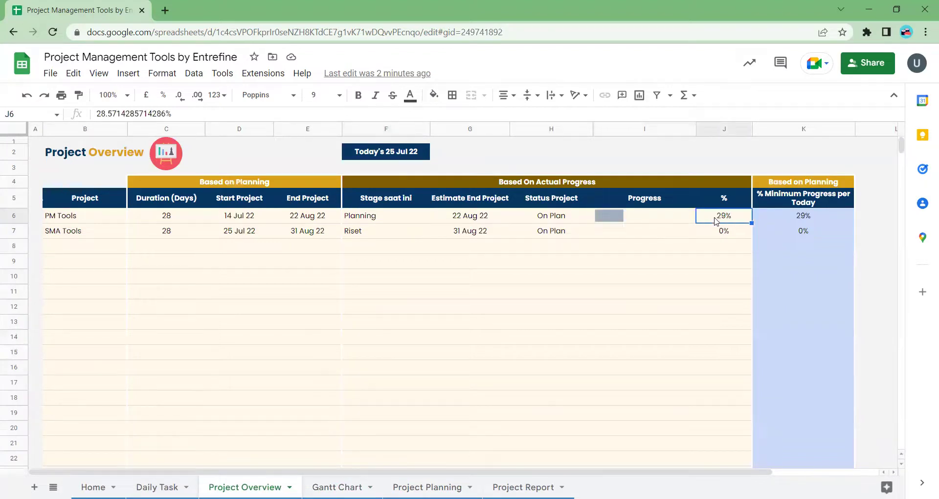
pyautogui.click(395, 155)
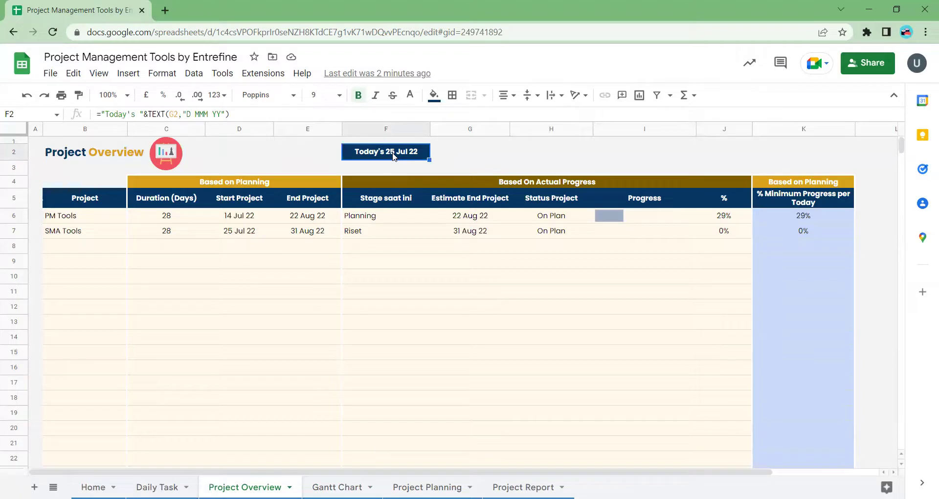
pyautogui.click(182, 484)
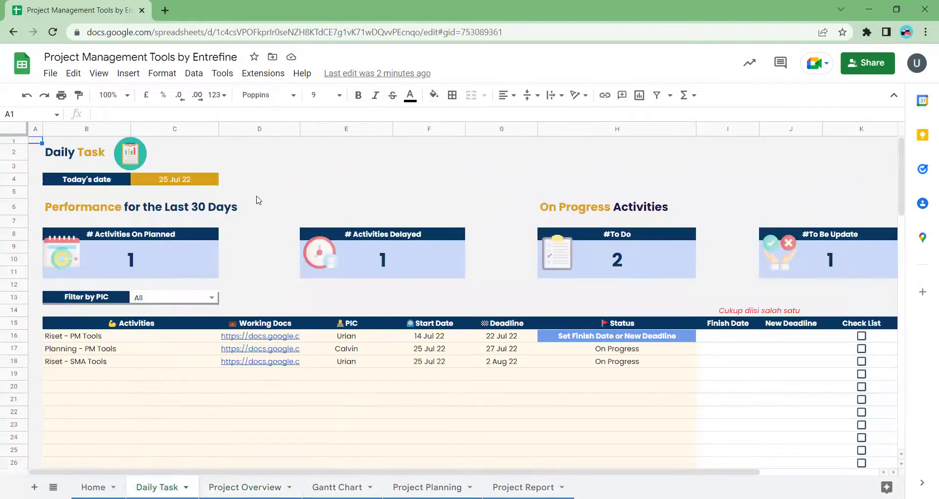
# - Set today's date in C4 to 14 Jul 22 and view the recalculated Project Overview
pyautogui.doubleClick(182, 186)
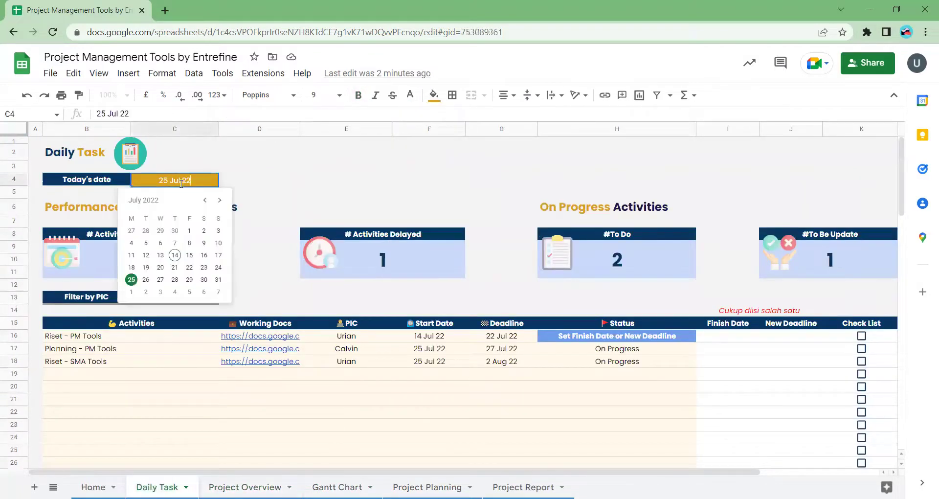
pyautogui.click(176, 260)
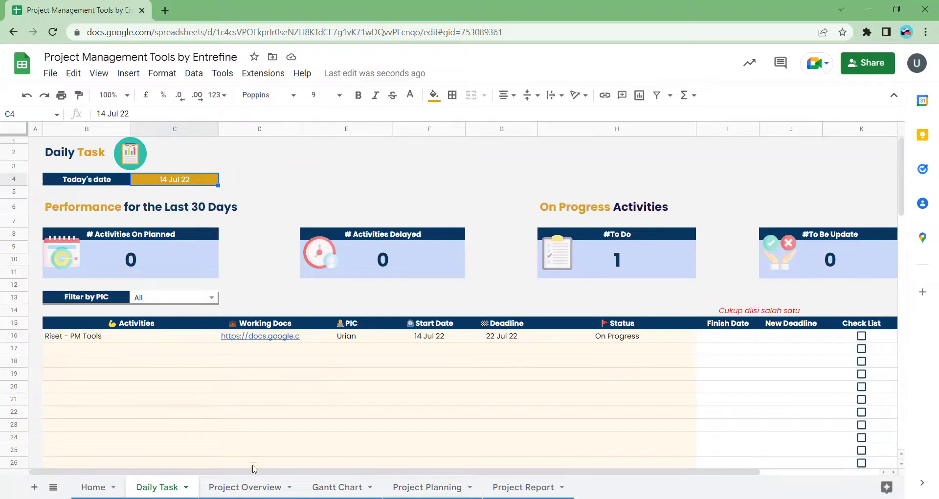
pyautogui.click(251, 486)
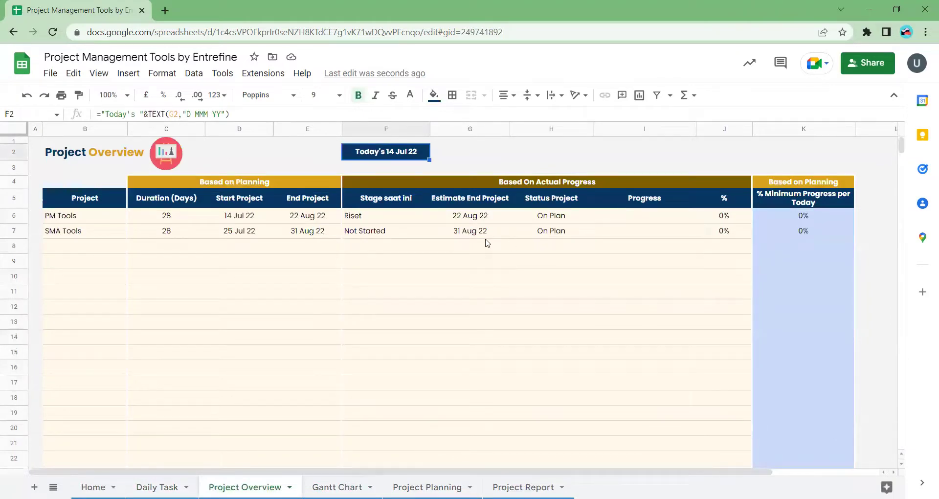
# - Review the PM Tools duration, Riset stage and project status, and SMA Tools stage and start date, then return to Daily Task
pyautogui.click(204, 218)
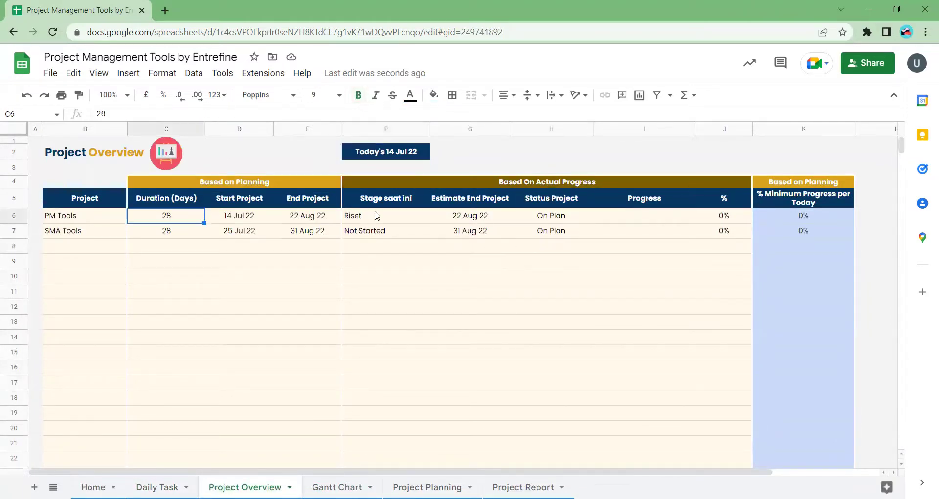
pyautogui.click(371, 220)
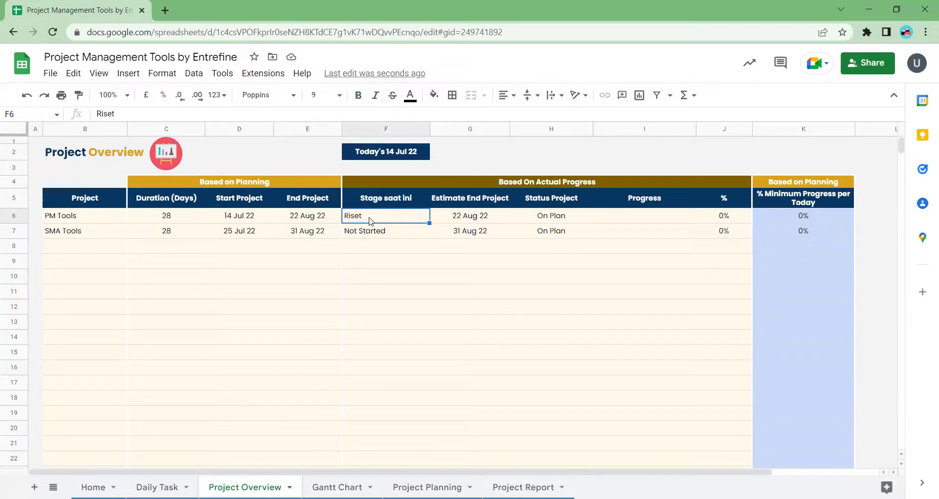
pyautogui.press('Down')
pyautogui.press('Left')
pyautogui.press('Left')
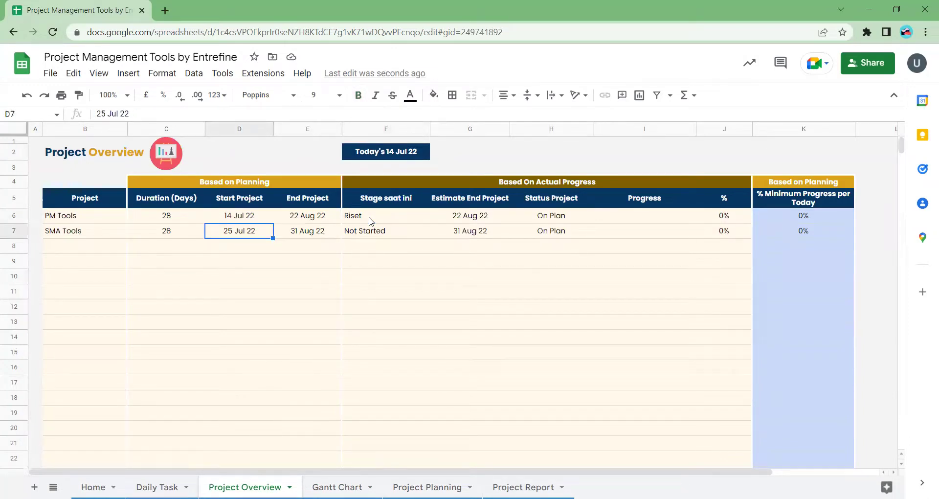
pyautogui.click(370, 219)
pyautogui.press('Right')
pyautogui.press('Right')
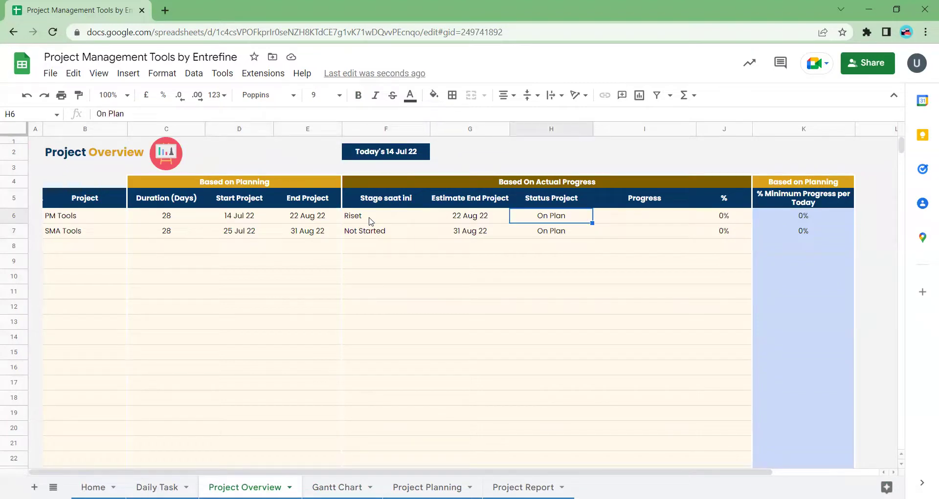
pyautogui.click(189, 485)
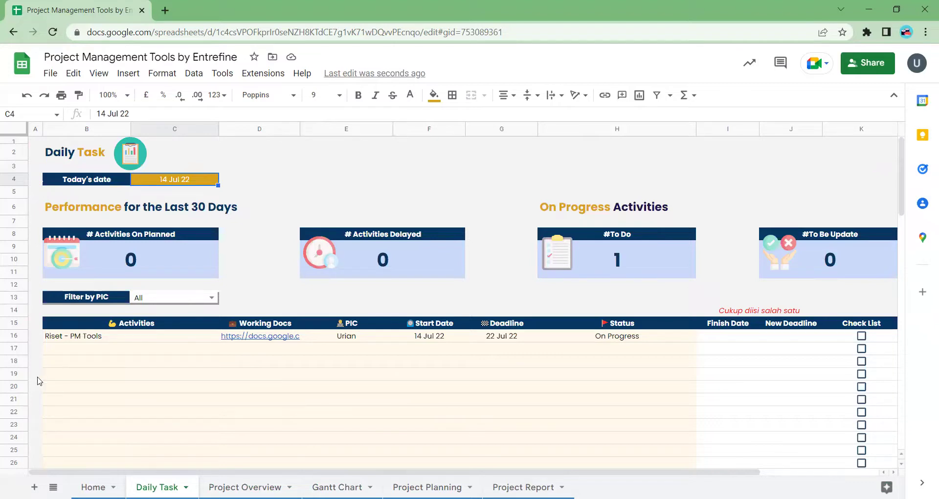
# - Check row 16's activity formula, person in charge, document link, start date and deadline, then open C4's date picker
pyautogui.click(72, 341)
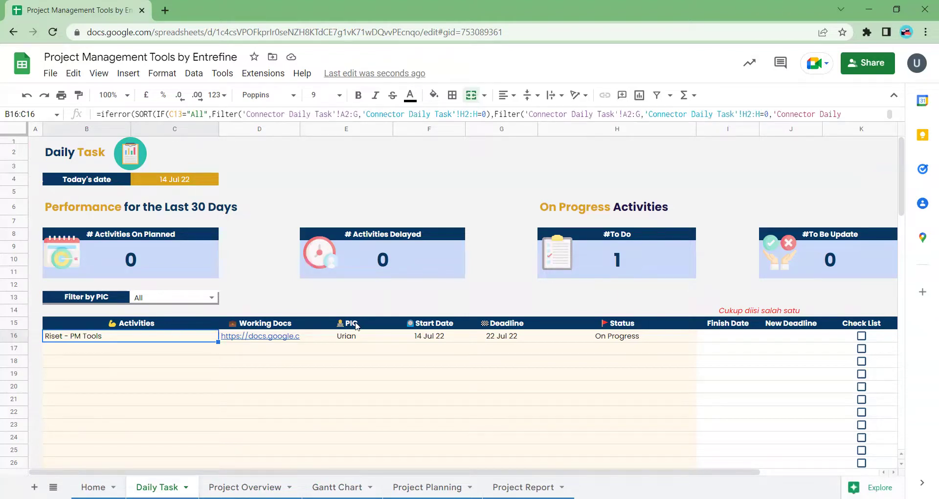
pyautogui.click(348, 339)
pyautogui.click(267, 342)
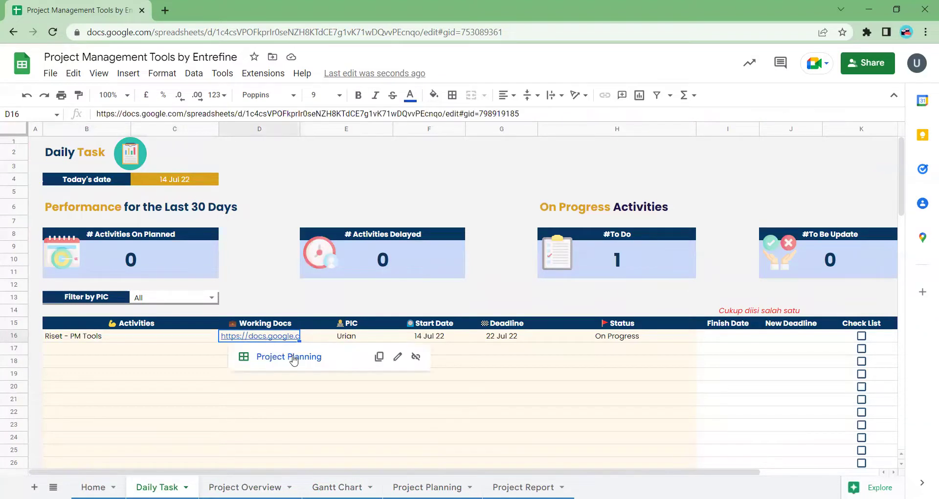
pyautogui.click(455, 342)
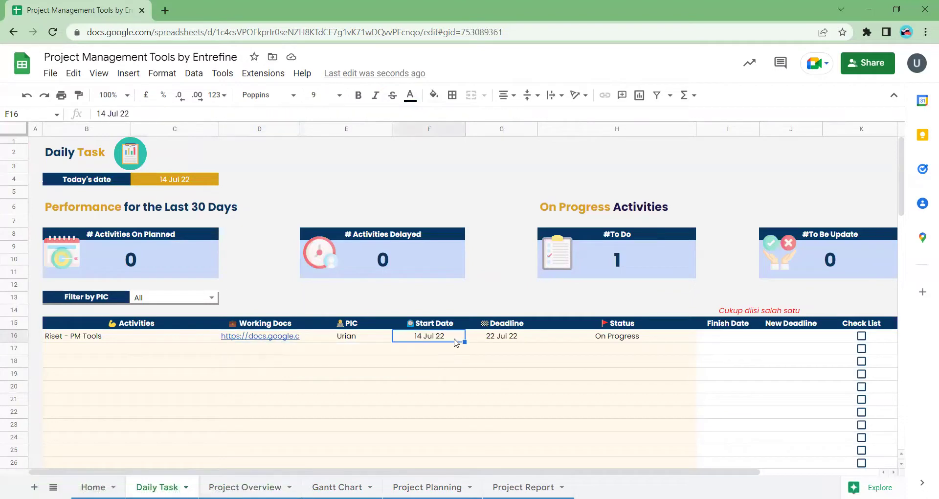
pyautogui.click(504, 341)
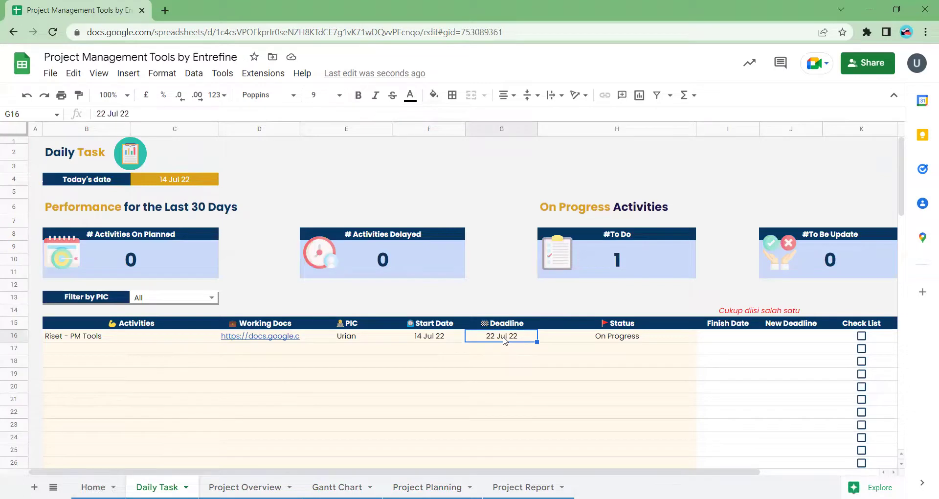
pyautogui.hscroll(2, 505, 341)
pyautogui.hscroll(-2, 504, 341)
pyautogui.doubleClick(162, 184)
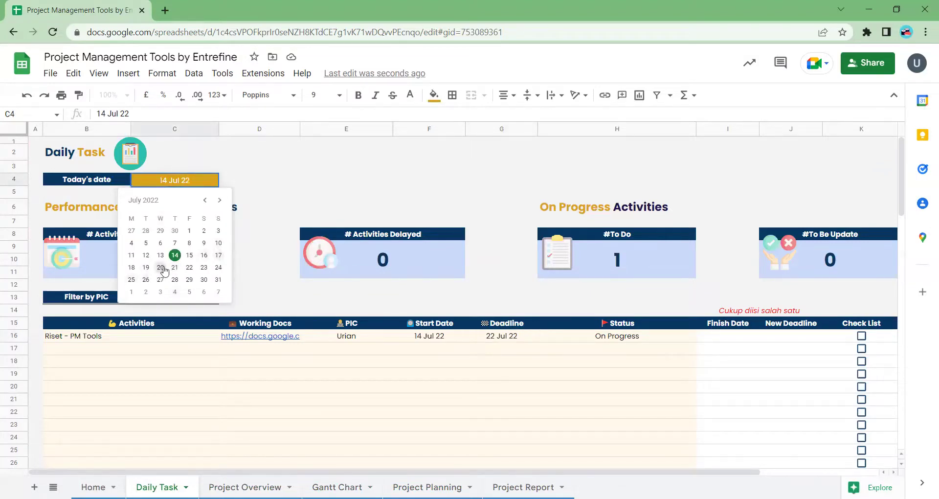
# - Set today's date to 22 Jul 22 and check the Riset - PM Tools deadline and updated status
pyautogui.click(189, 267)
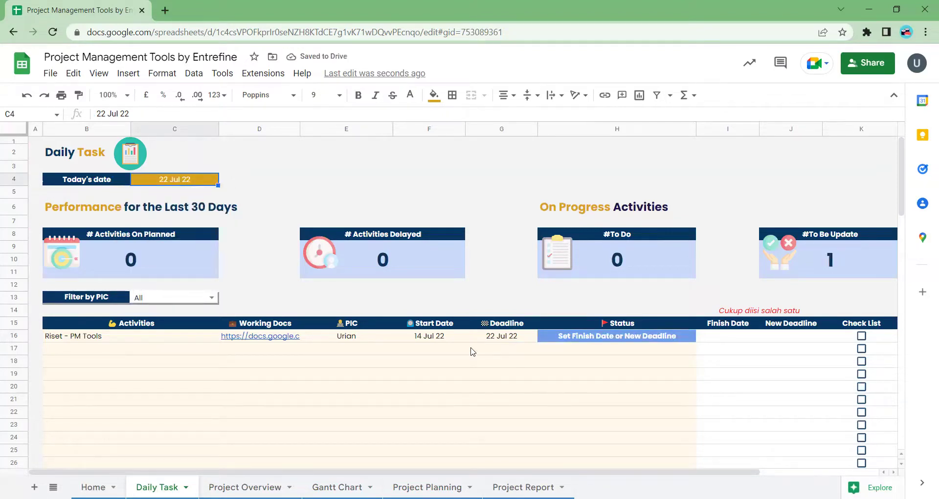
pyautogui.click(496, 341)
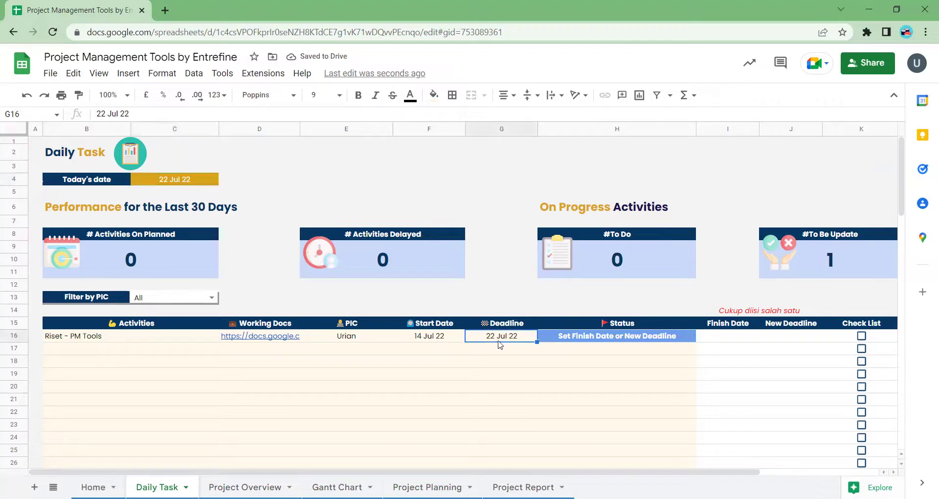
pyautogui.click(568, 339)
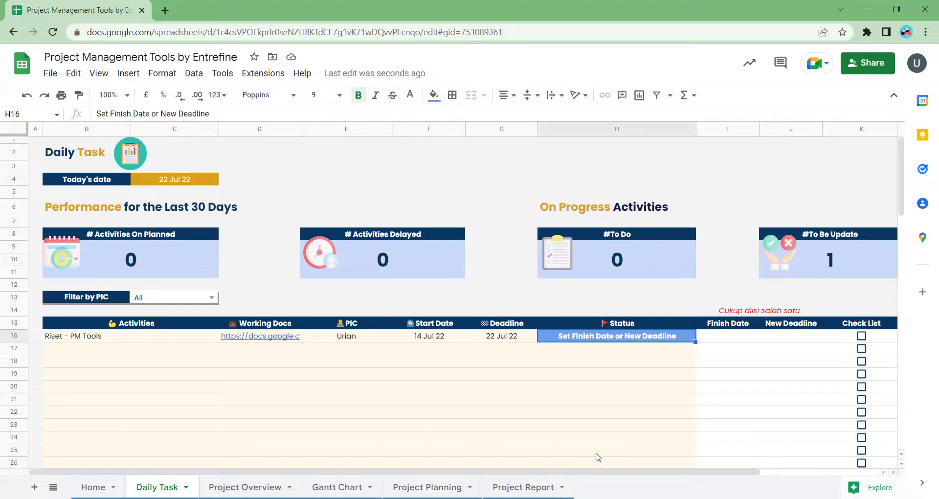
# - Give Riset - PM Tools a new deadline of 26 Jul 22 and tick its checklist box, confirming the warning
pyautogui.doubleClick(797, 339)
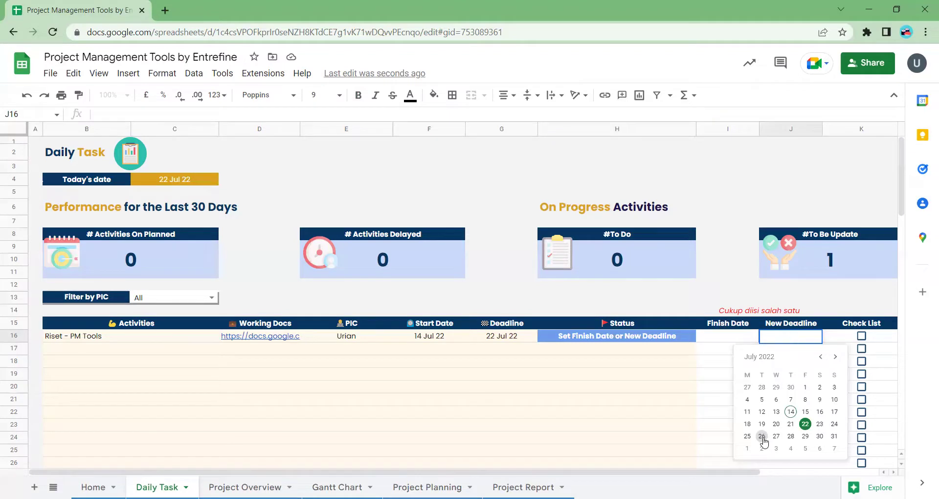
pyautogui.click(763, 437)
pyautogui.hscroll(1, 789, 377)
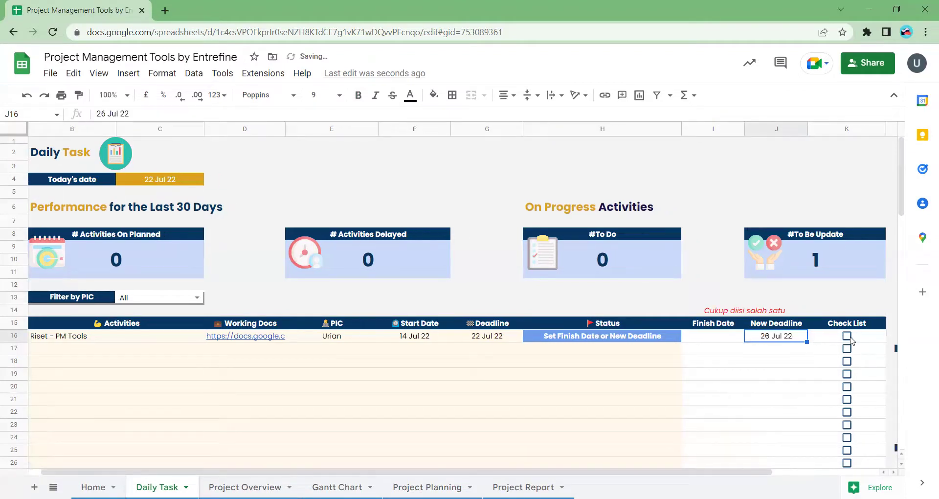
pyautogui.hscroll(4, 785, 381)
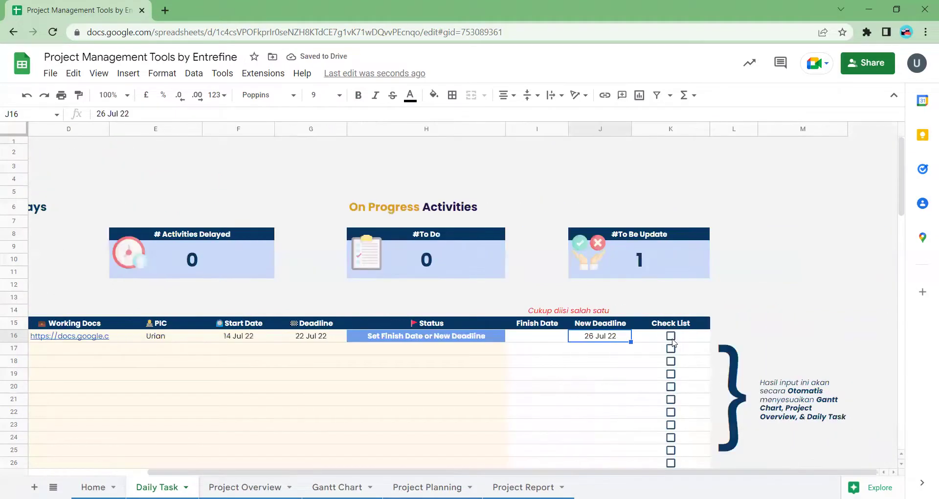
pyautogui.click(672, 341)
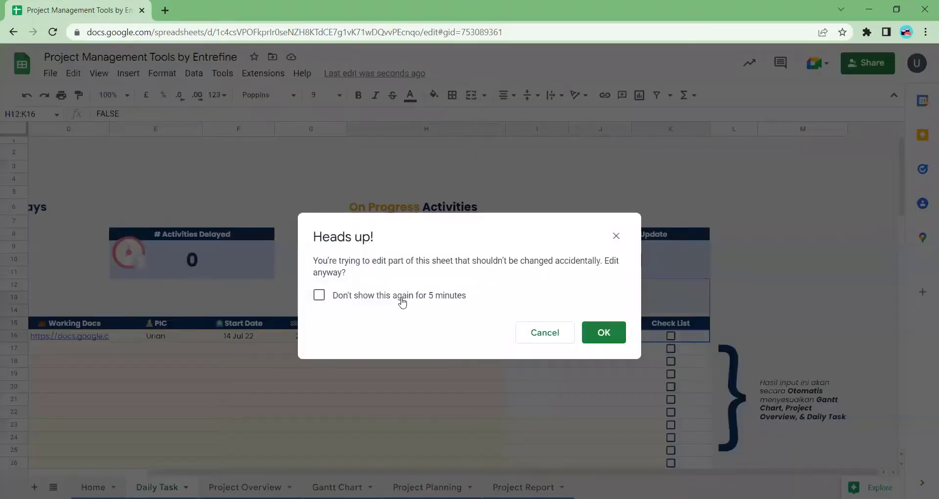
pyautogui.moveTo(402, 304); pyautogui.dragTo(471, 262)
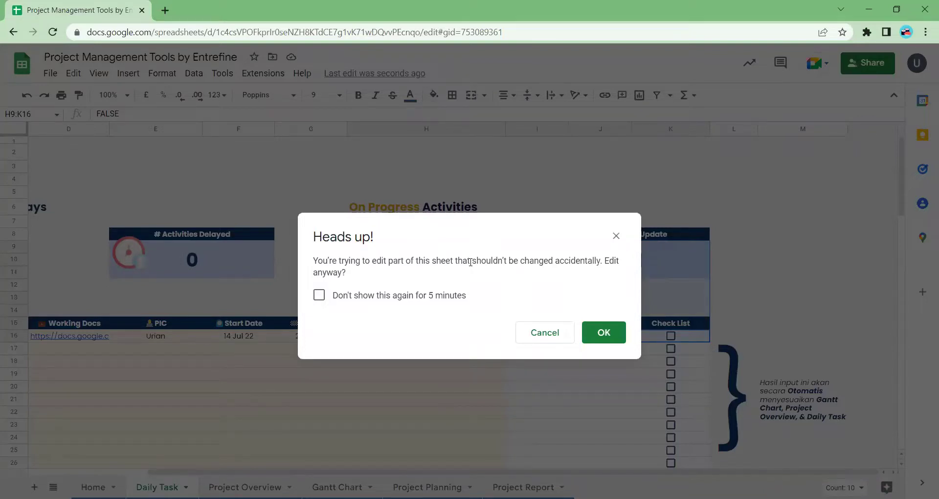
pyautogui.moveTo(471, 263); pyautogui.dragTo(364, 293)
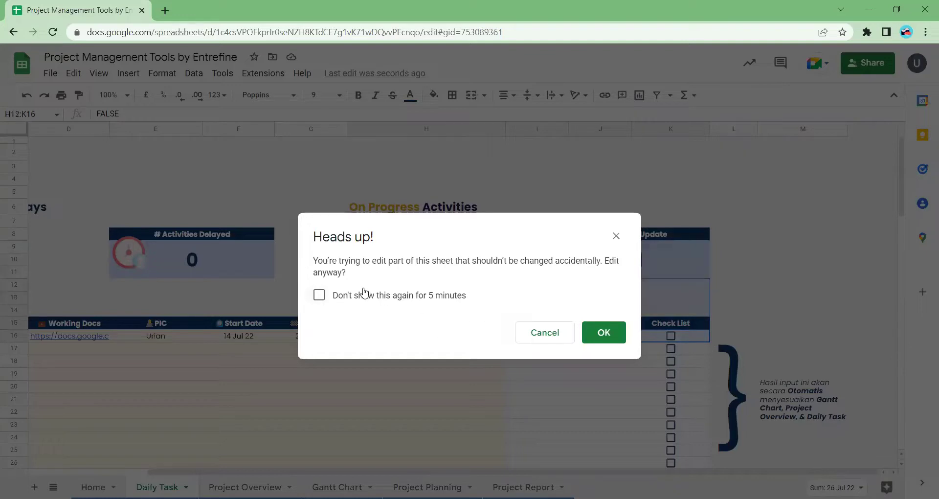
pyautogui.click(604, 332)
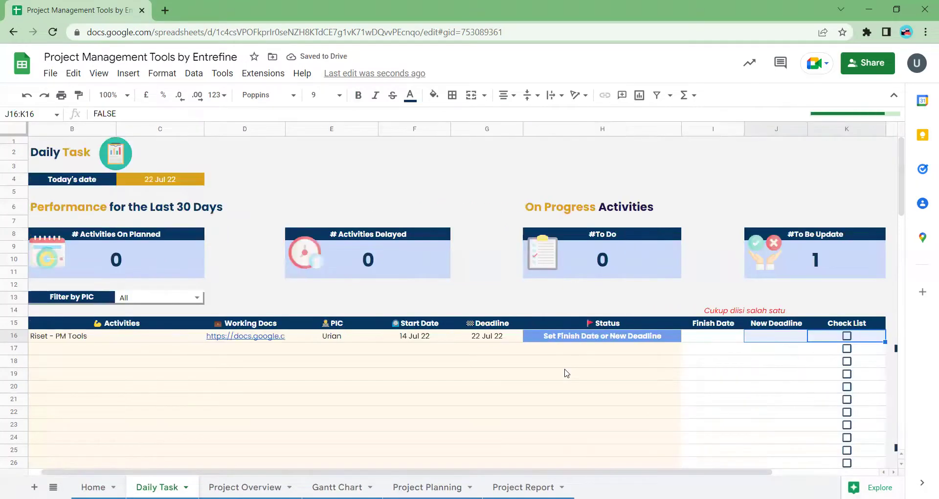
# - Verify Riset - PM Tools' start date, 26 Jul 22 deadline and Delay status, then open the Gantt Chart
pyautogui.click(497, 340)
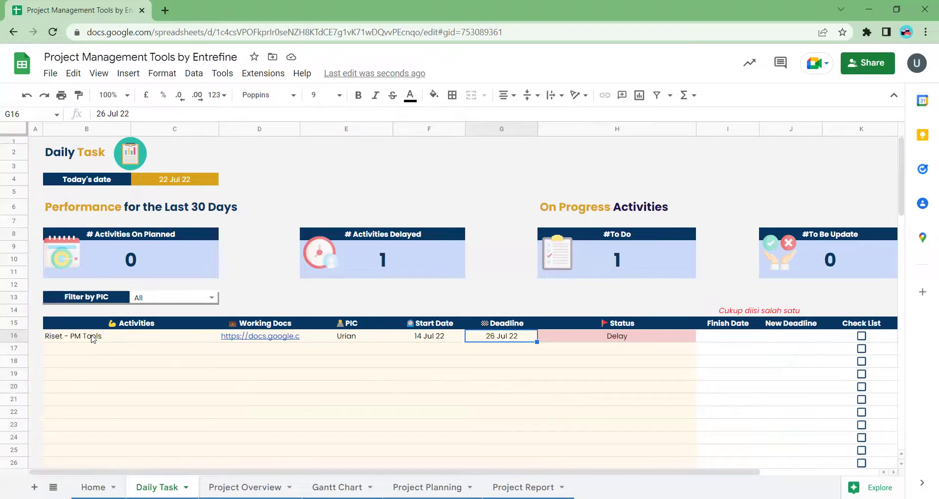
pyautogui.click(93, 339)
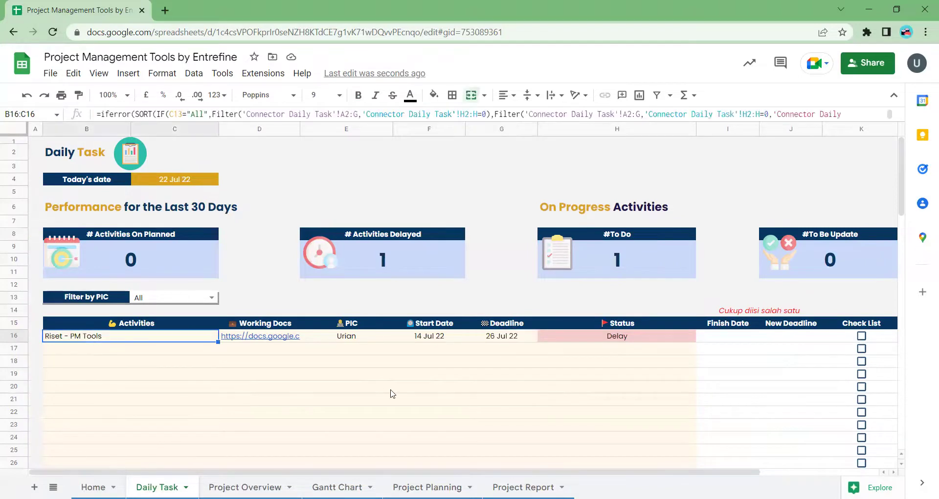
pyautogui.click(437, 339)
pyautogui.click(495, 344)
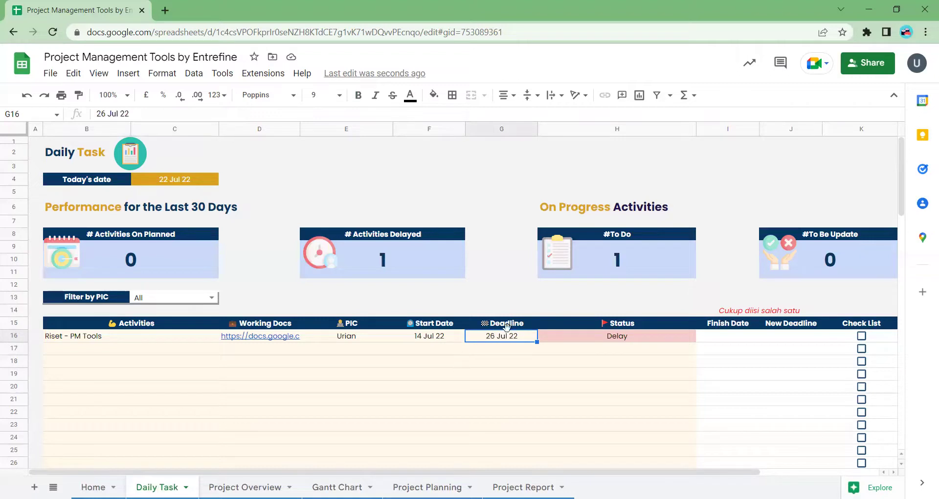
pyautogui.click(584, 339)
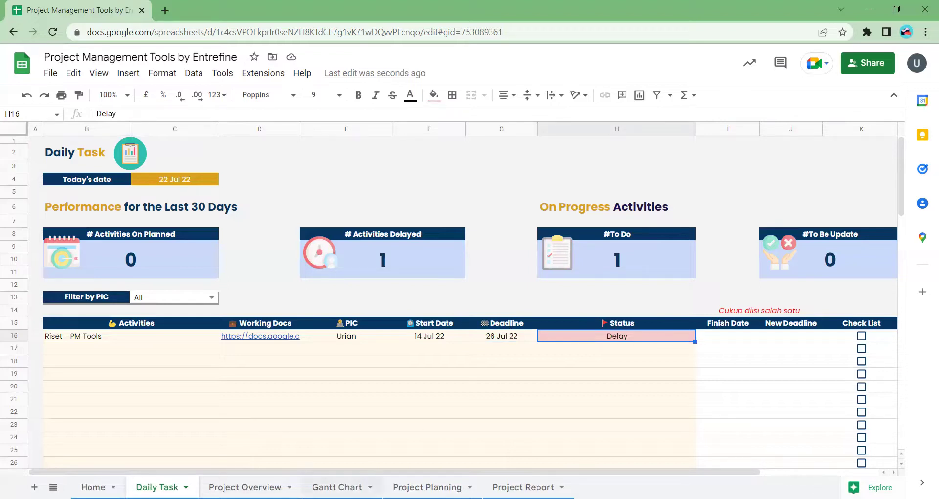
pyautogui.click(362, 487)
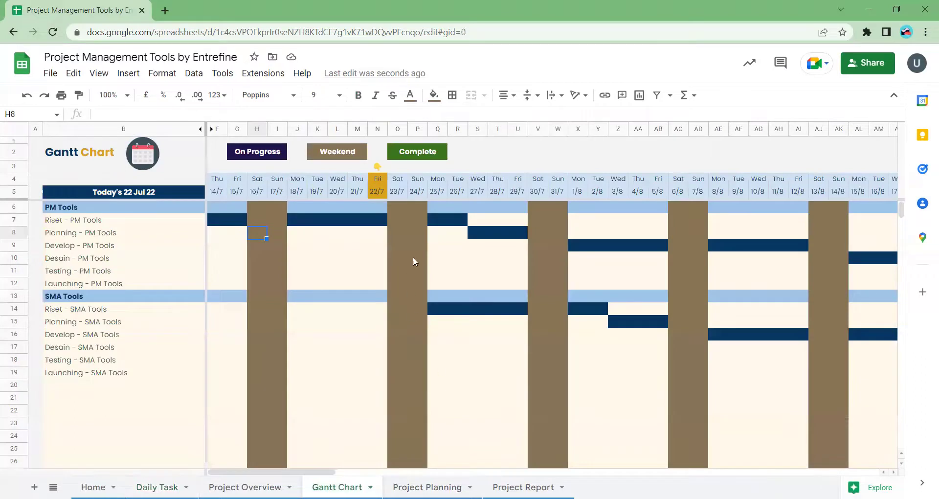
# - Inspect the Riset - PM Tools bar extended through 26/7 and the Planning - PM Tools bar shifted later
pyautogui.click(377, 220)
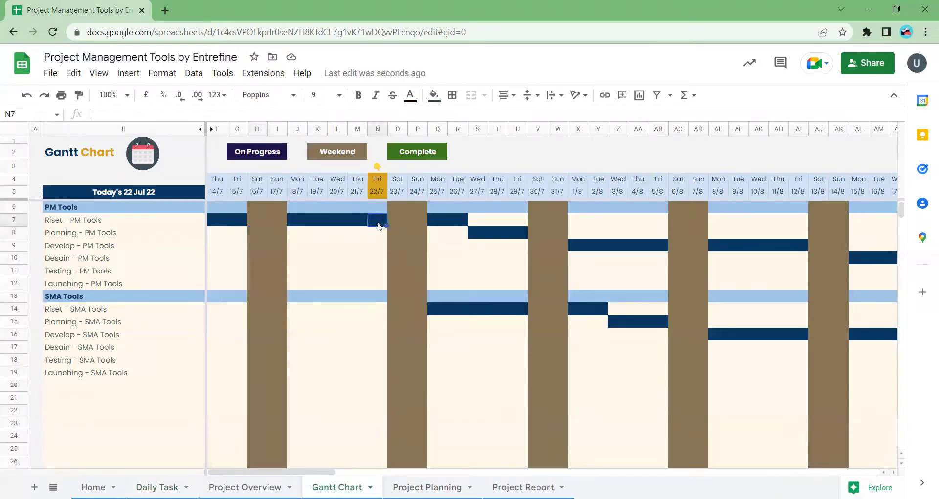
pyautogui.click(461, 220)
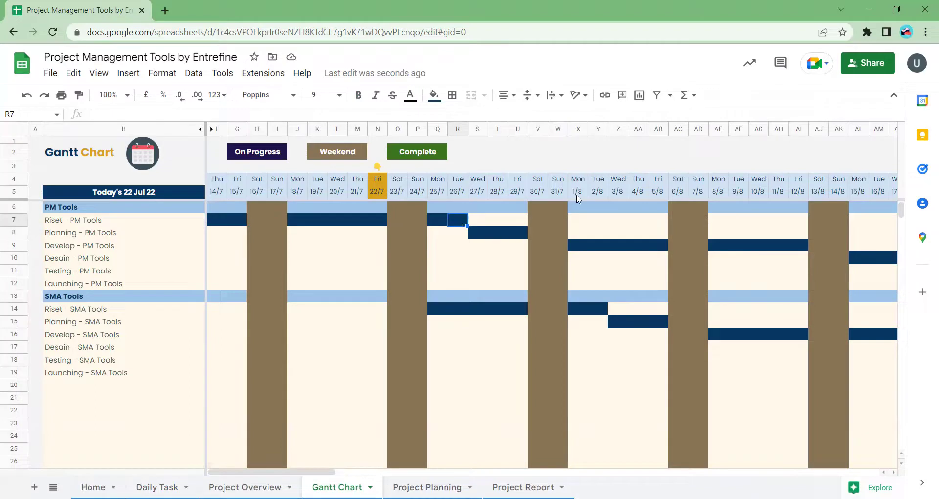
pyautogui.click(96, 236)
pyautogui.click(96, 248)
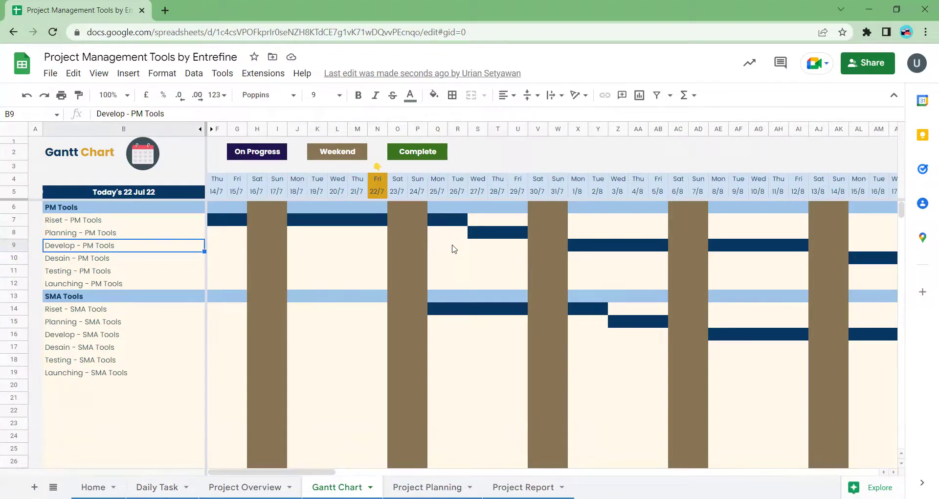
pyautogui.click(138, 237)
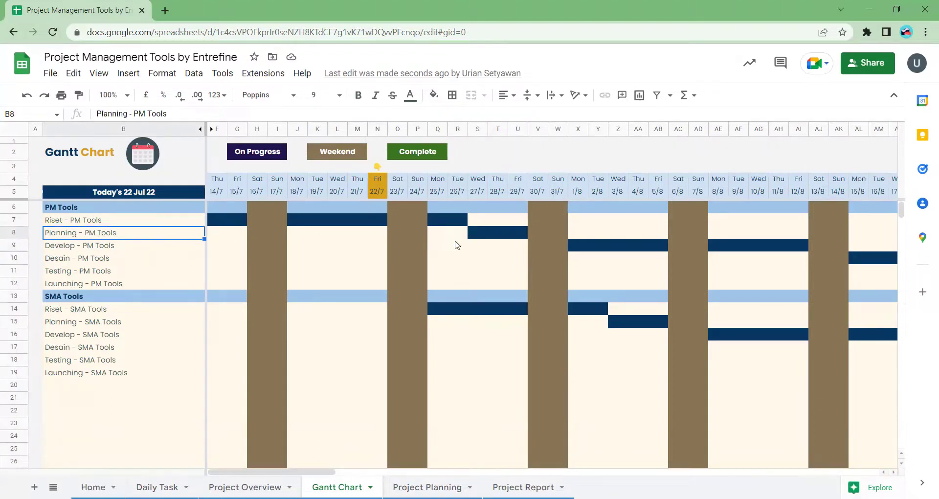
pyautogui.click(442, 234)
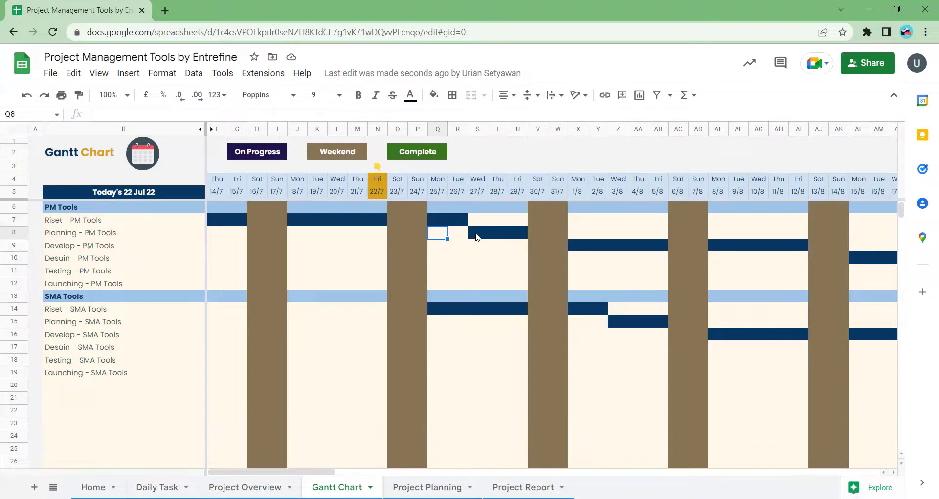
pyautogui.click(475, 234)
pyautogui.click(525, 236)
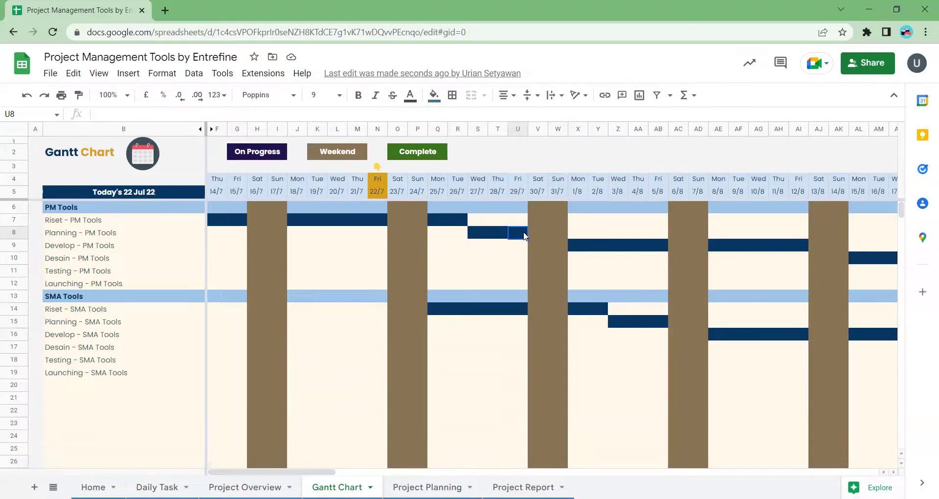
# - Scroll along the Gantt timeline, then return to the Daily Task sheet
pyautogui.hscroll(3, 524, 236)
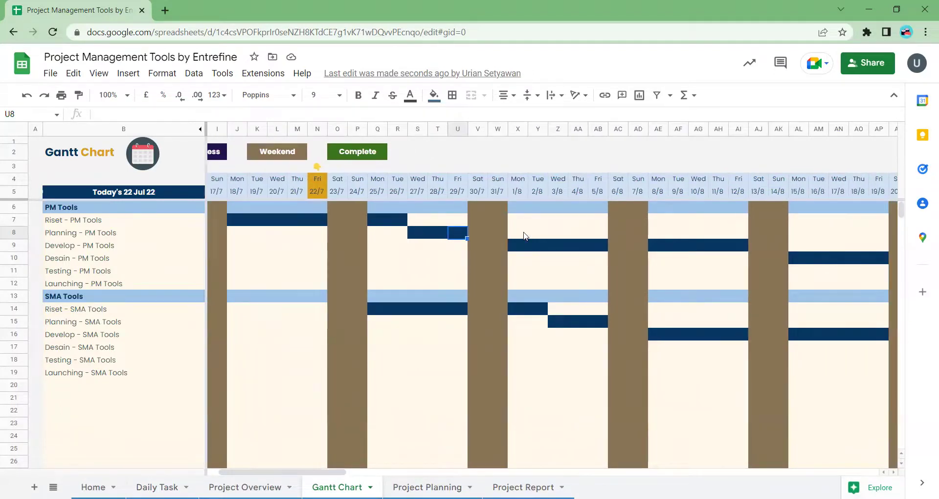
pyautogui.hscroll(2, 524, 236)
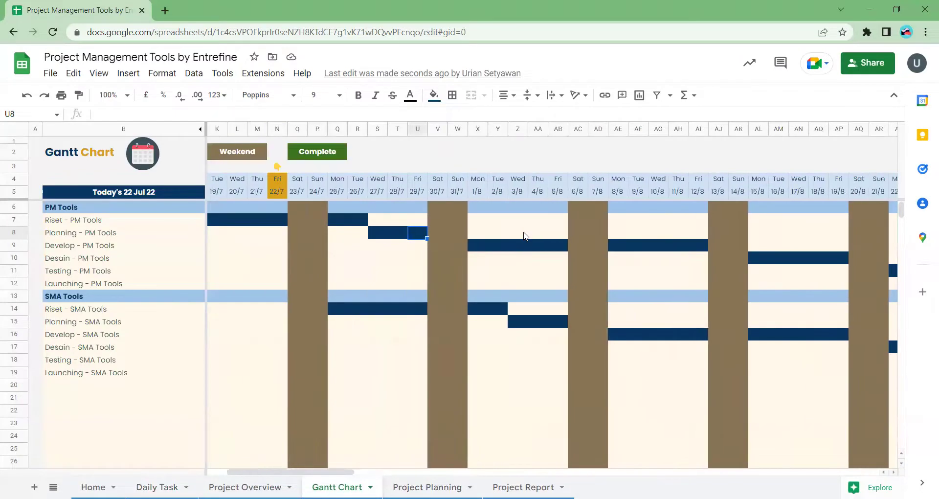
pyautogui.hscroll(-5, 524, 236)
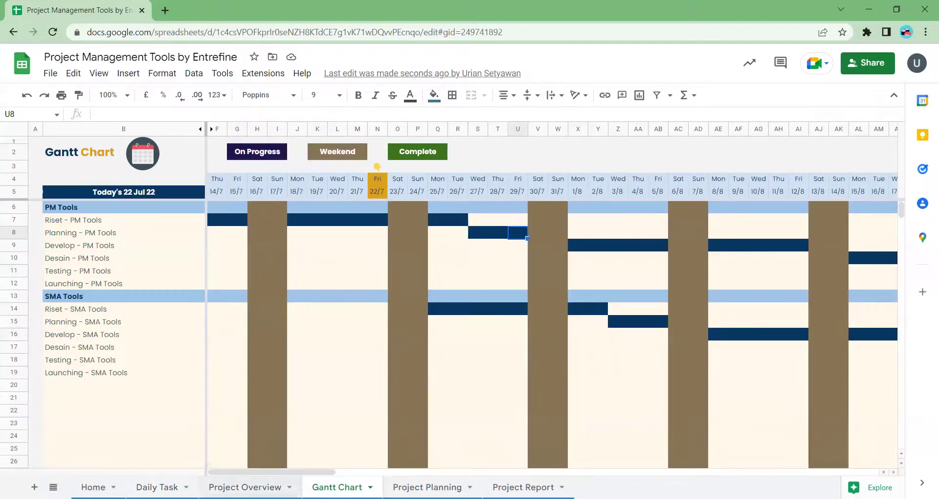
pyautogui.hotkey('ctrl', 'shift', 'pageup')
pyautogui.hotkey('ctrl', 'shift', 'pageup')
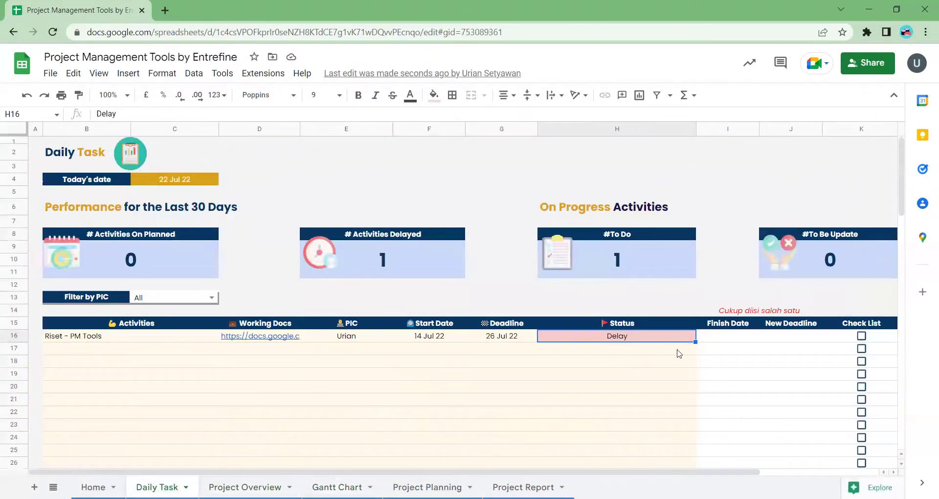
# - Set today's date to 25 Jul 22 and check the new Riset - SMA Tools row's start date
pyautogui.click(485, 340)
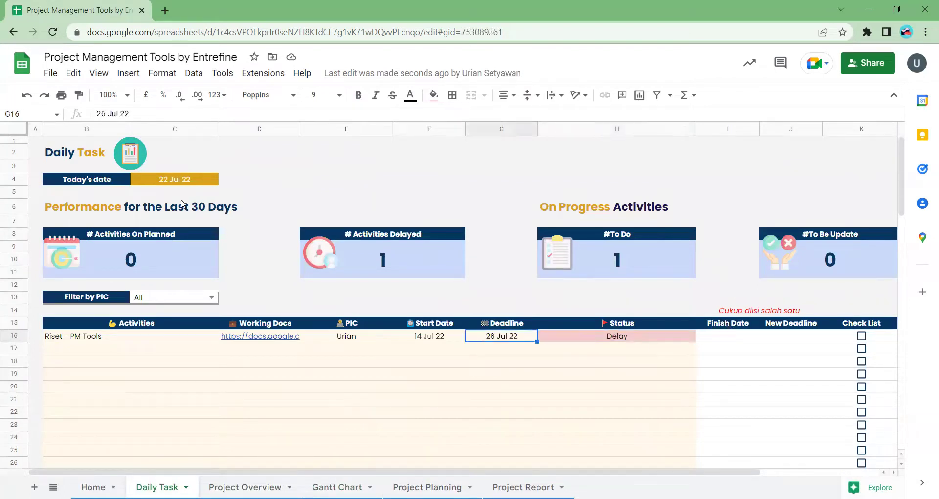
pyautogui.doubleClick(186, 181)
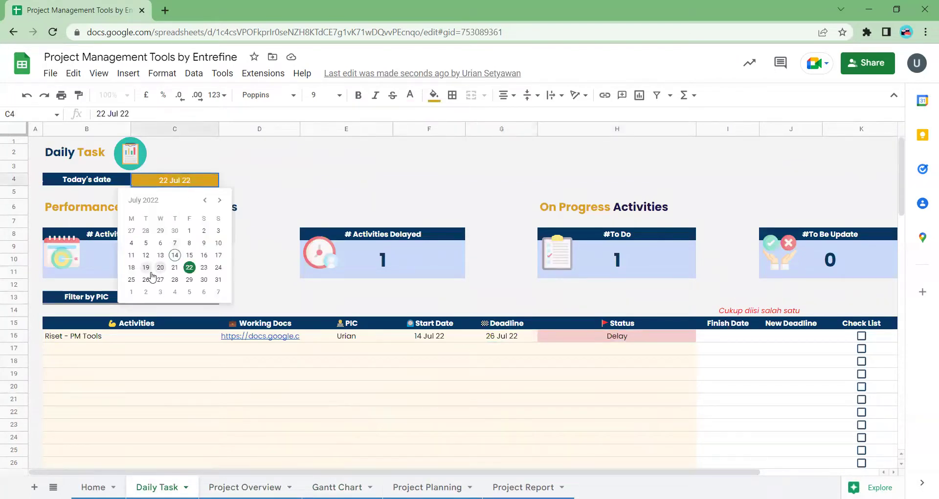
pyautogui.click(131, 279)
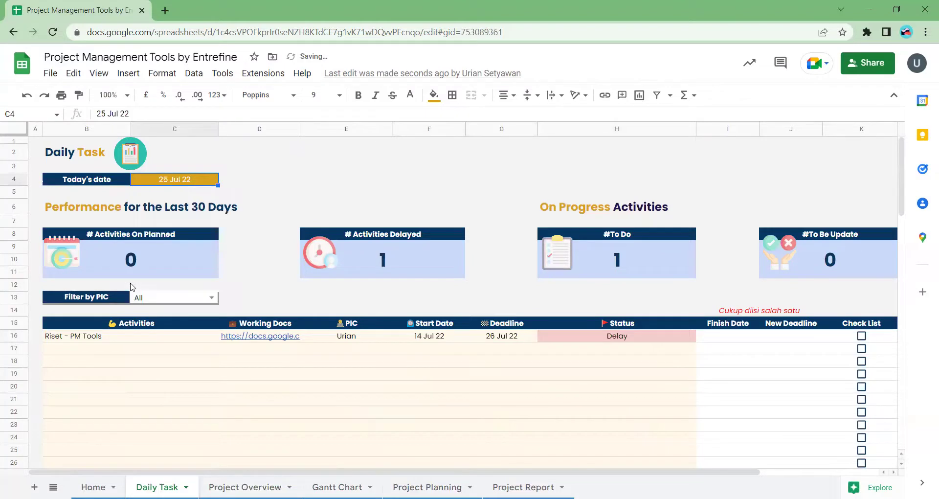
pyautogui.click(413, 354)
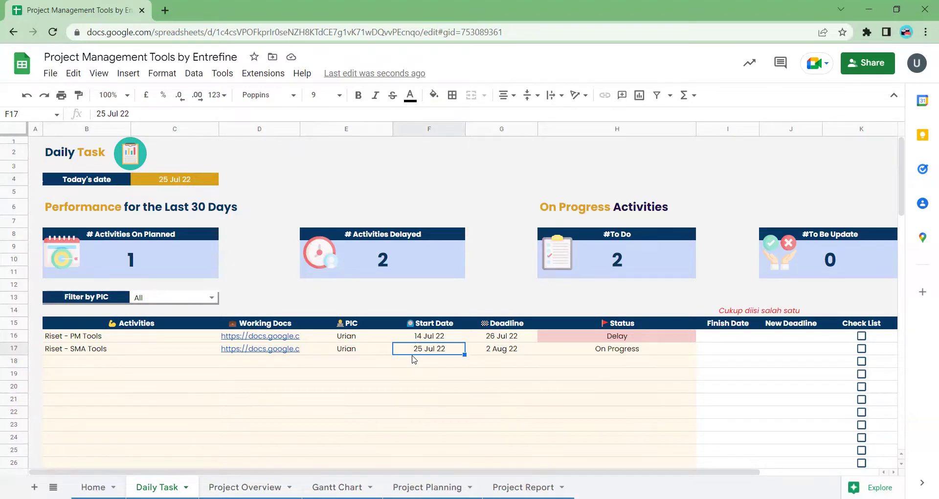
# - Record 25 Jul 22 as the Riset - PM Tools finish date, tick its checklist box, then show Project Overview
pyautogui.click(738, 337)
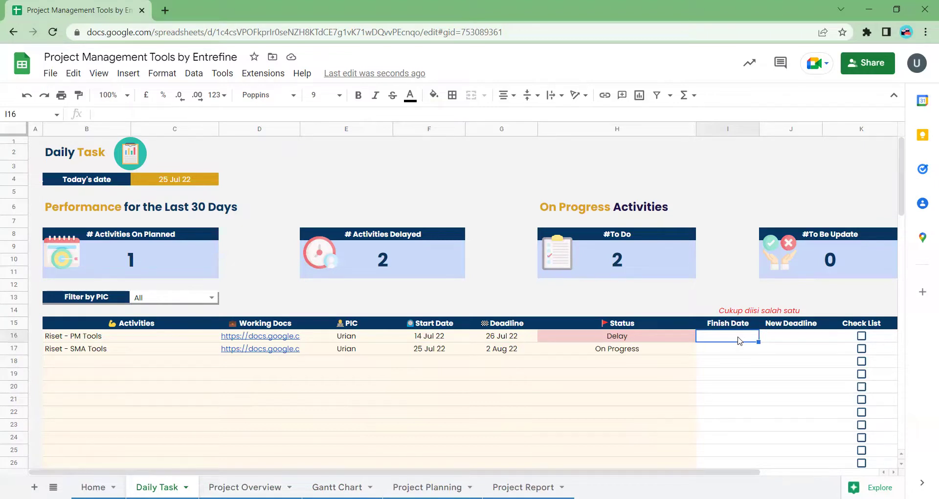
pyautogui.doubleClick(738, 337)
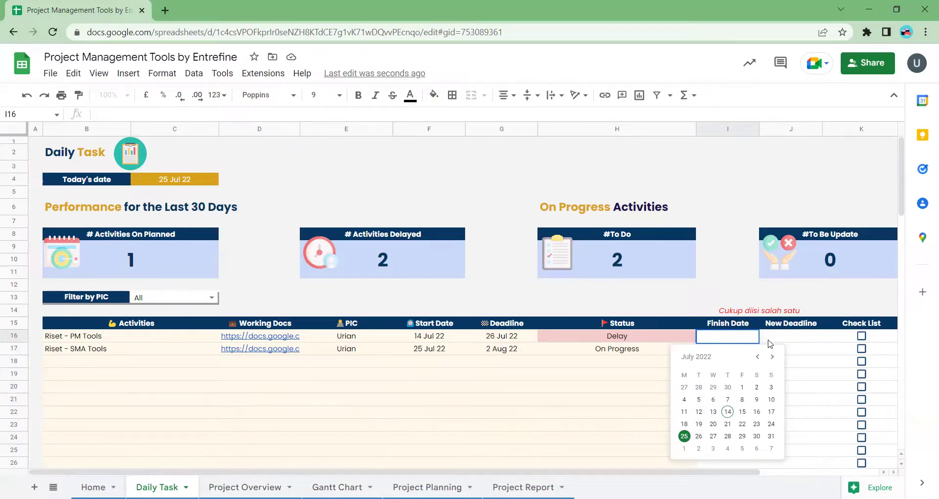
pyautogui.doubleClick(797, 337)
pyautogui.doubleClick(737, 337)
pyautogui.click(685, 436)
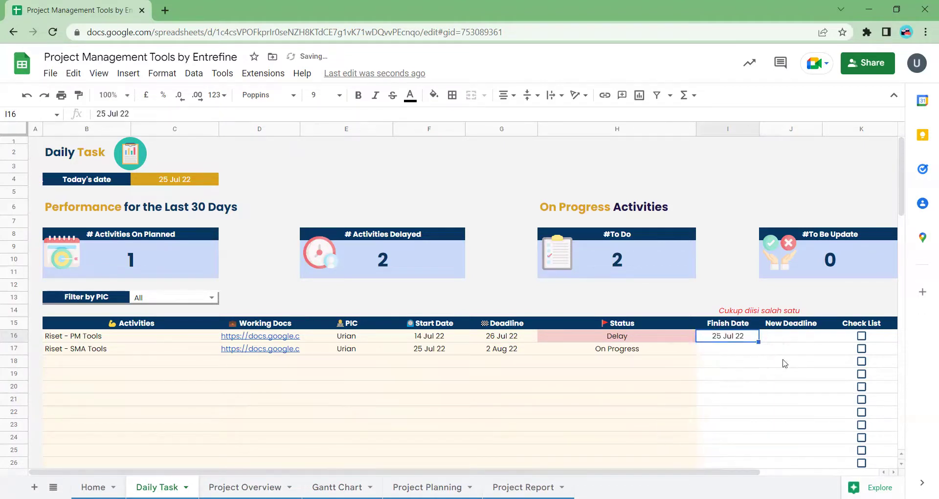
pyautogui.click(863, 336)
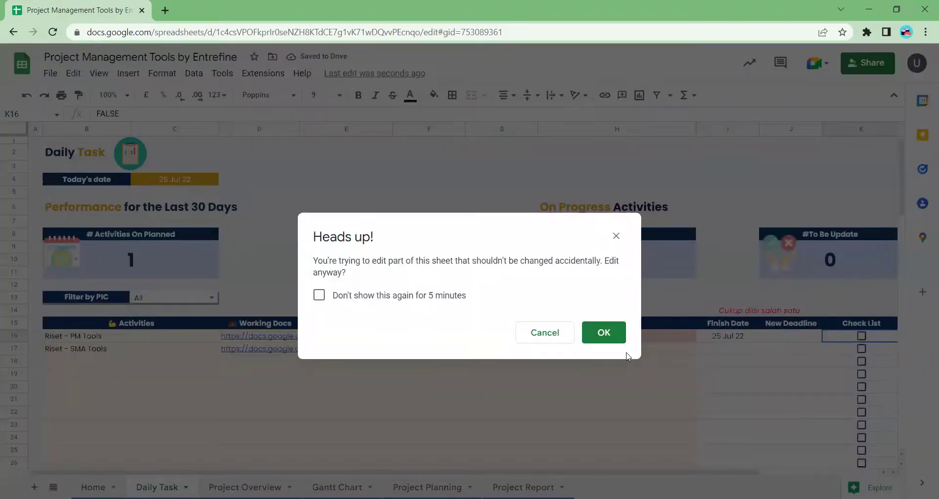
pyautogui.click(611, 339)
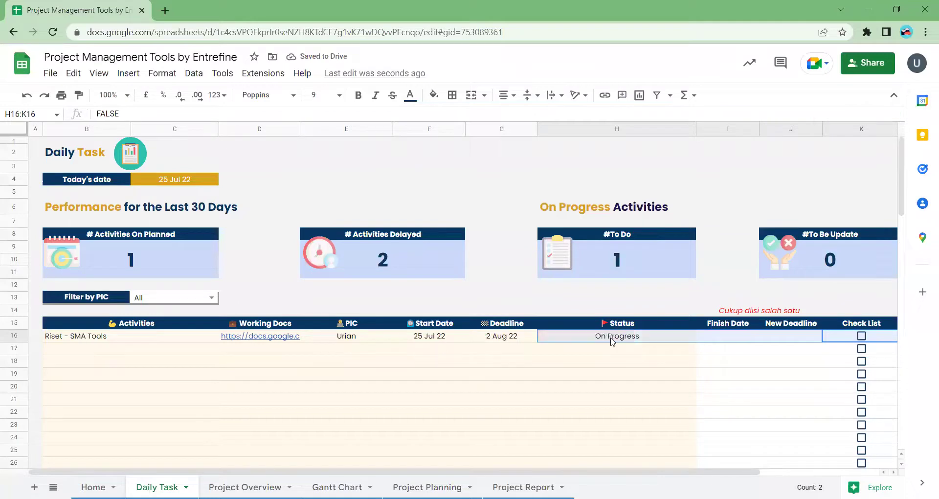
pyautogui.click(558, 376)
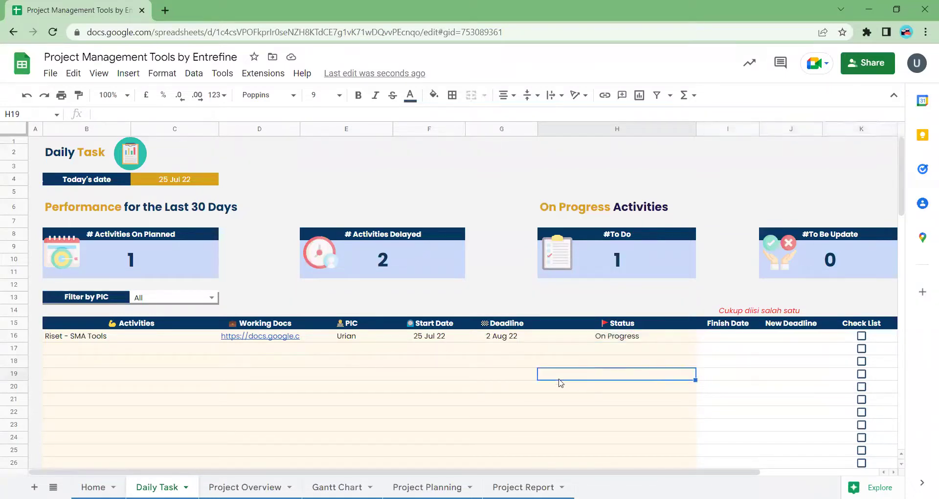
pyautogui.hotkey('ctrl', 'shift', 'pagedown')
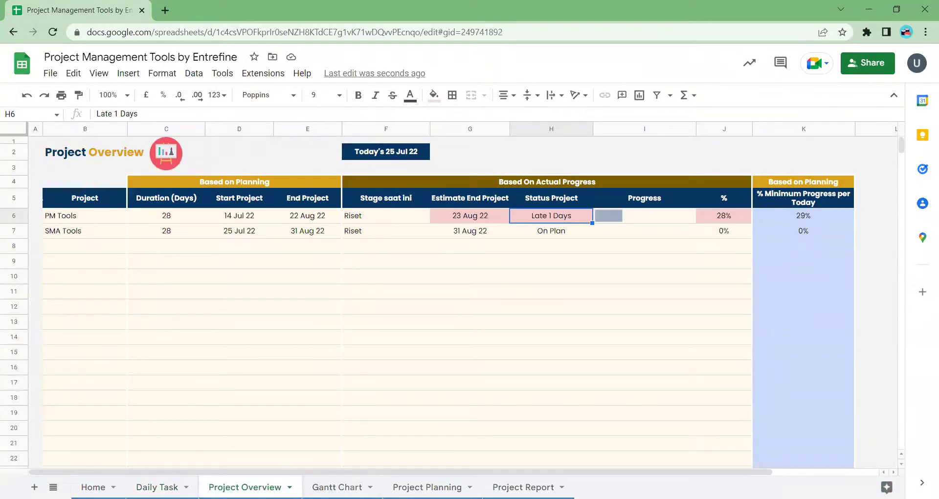
# - Glance at Daily Task, then check the PM Tools planned end date and 23 Aug 22 estimated end
pyautogui.click(157, 487)
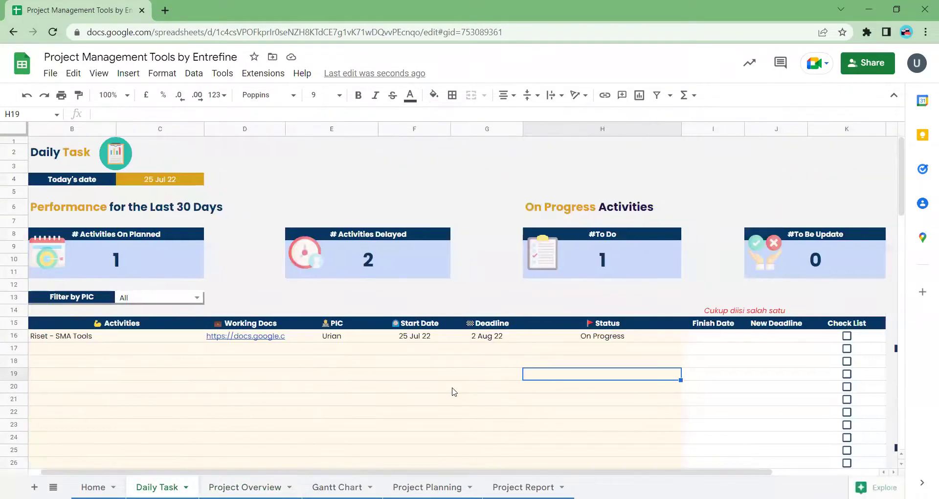
pyautogui.hscroll(4, 452, 388)
pyautogui.hscroll(-4, 451, 388)
pyautogui.click(247, 487)
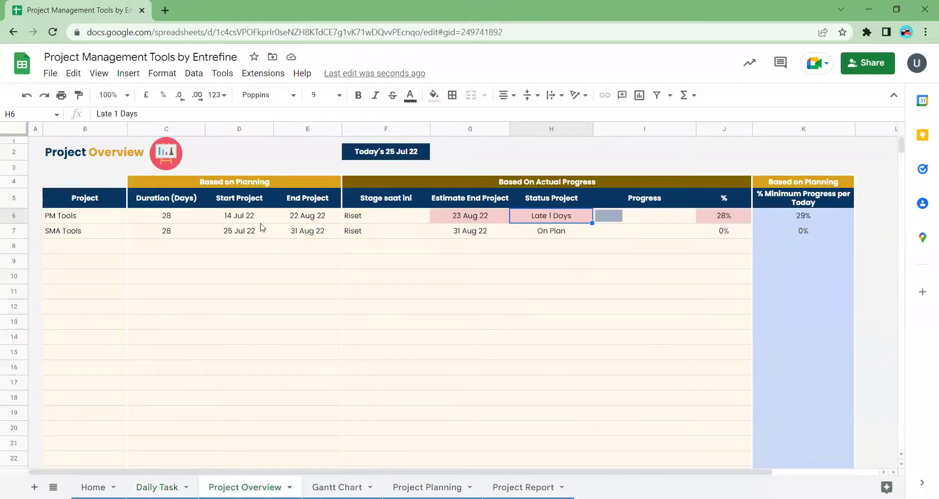
pyautogui.click(256, 220)
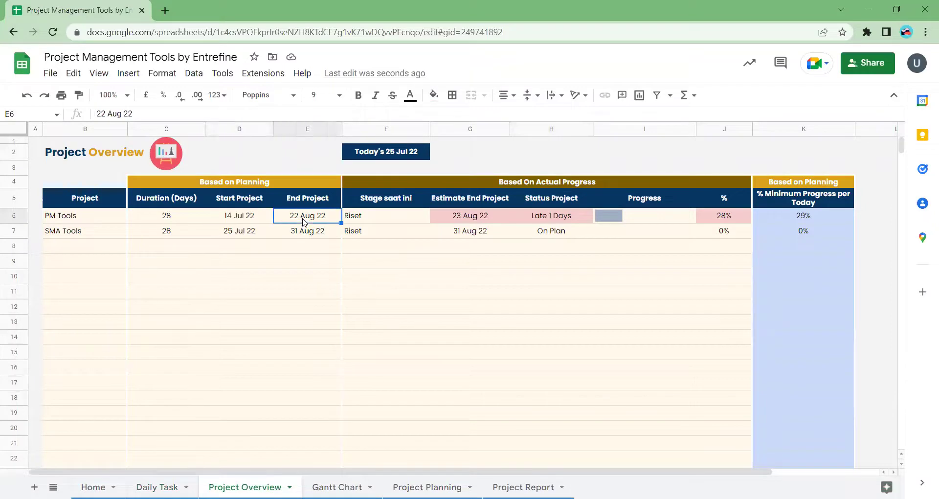
pyautogui.click(471, 223)
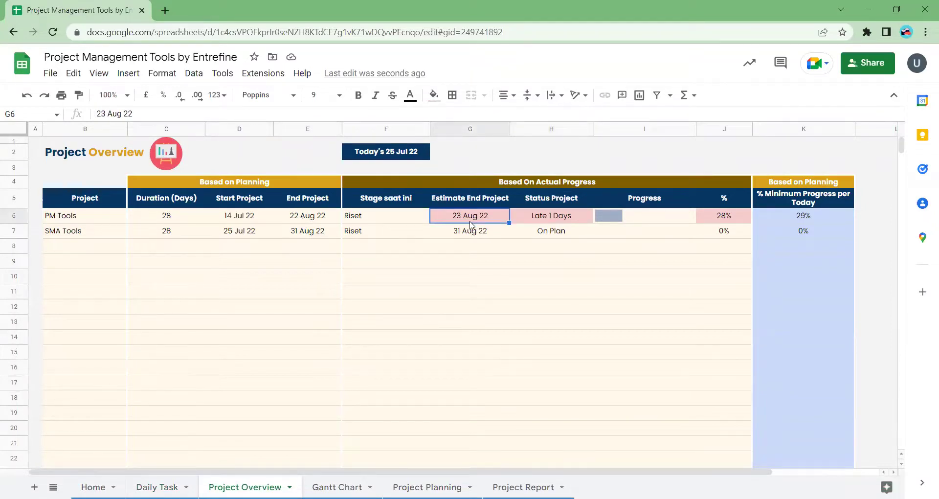
# - Check PM Tools' Late 1 Days status, actual versus minimum progress and 28-day duration, then return to Daily Task
pyautogui.click(550, 217)
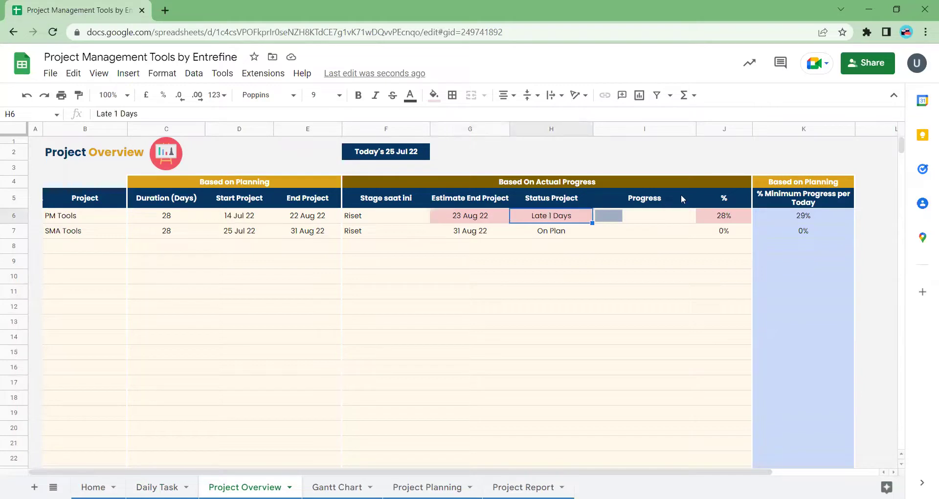
pyautogui.click(798, 218)
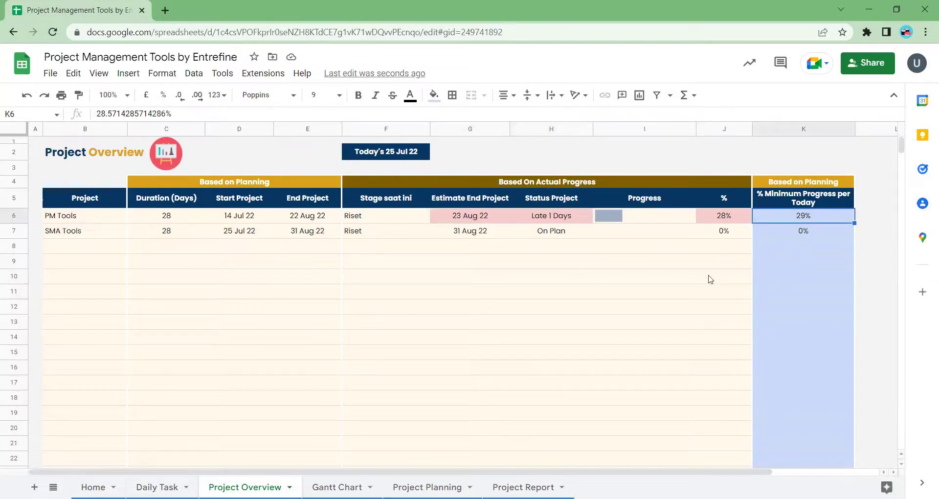
pyautogui.click(724, 219)
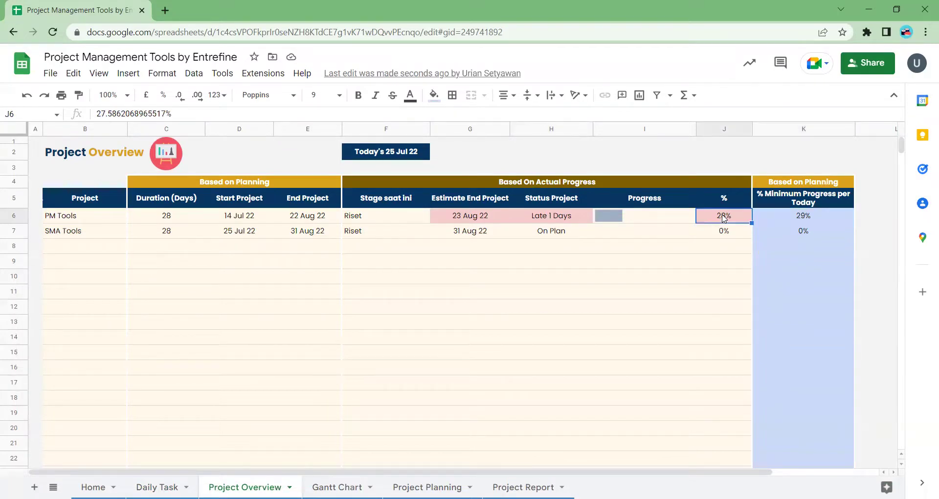
pyautogui.click(809, 220)
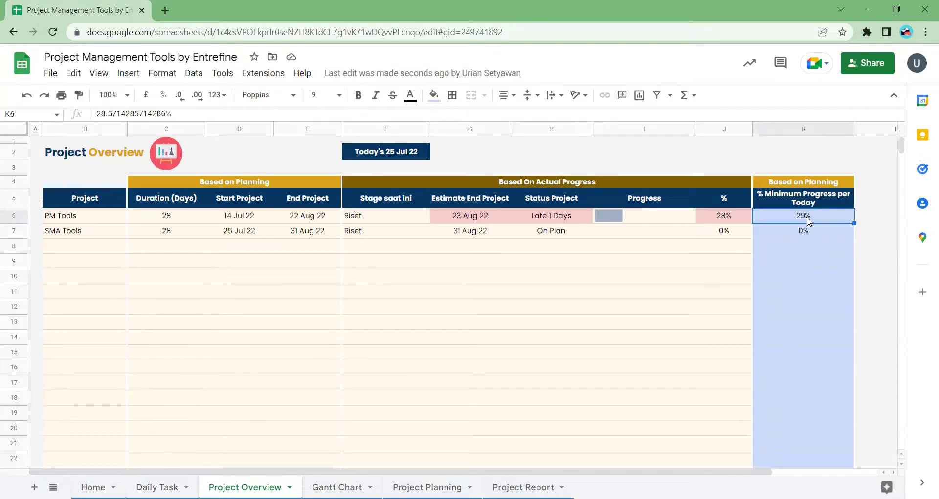
pyautogui.click(165, 217)
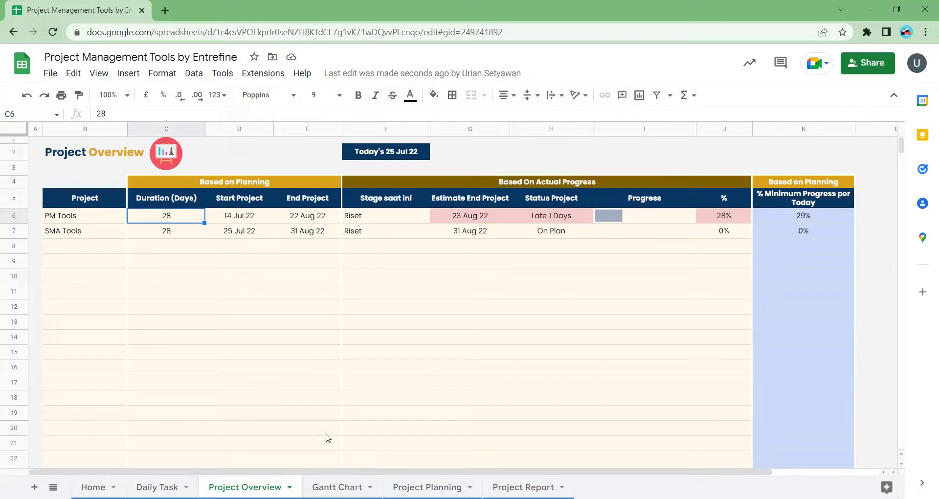
pyautogui.click(156, 486)
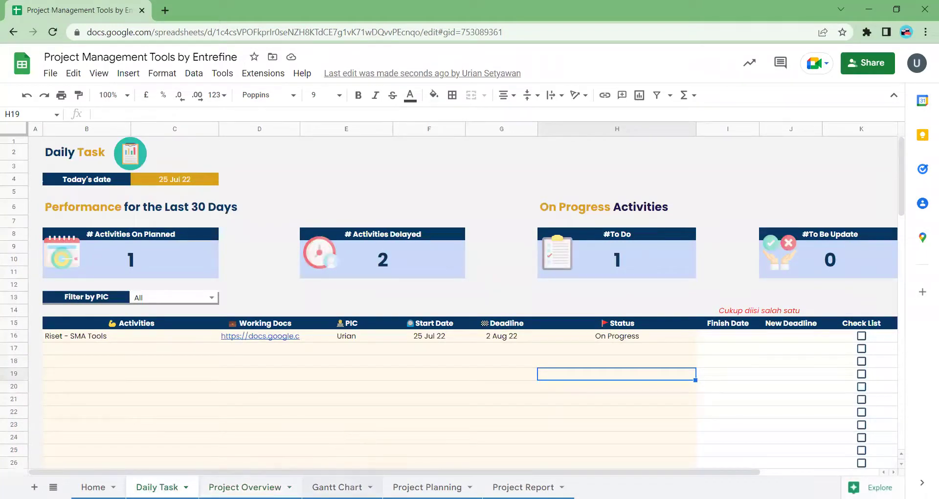
pyautogui.hotkey('ctrl', 'shift', 'pagedown')
pyautogui.hotkey('ctrl', 'shift', 'pagedown')
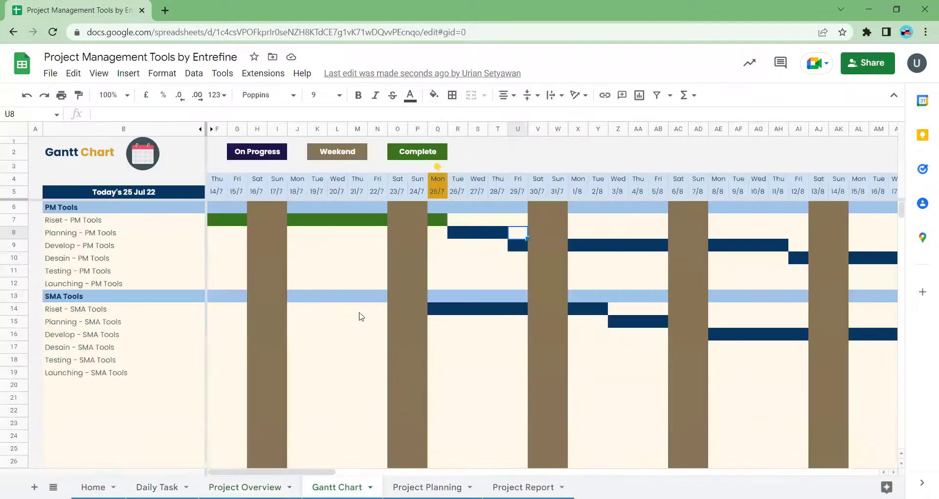
pyautogui.click(454, 221)
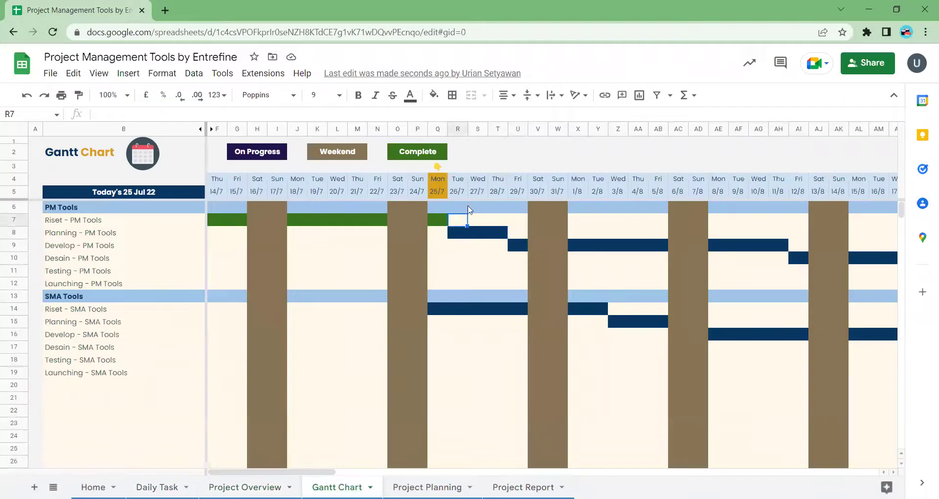
pyautogui.click(443, 224)
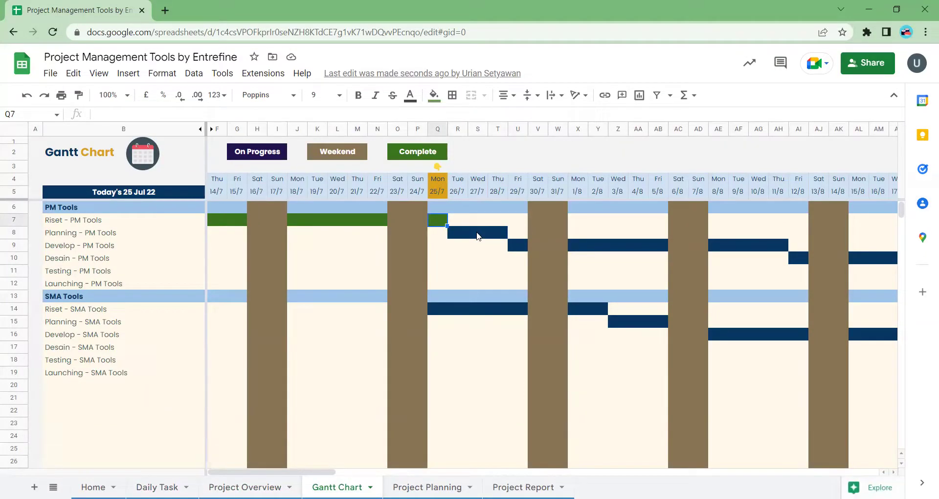
pyautogui.click(182, 486)
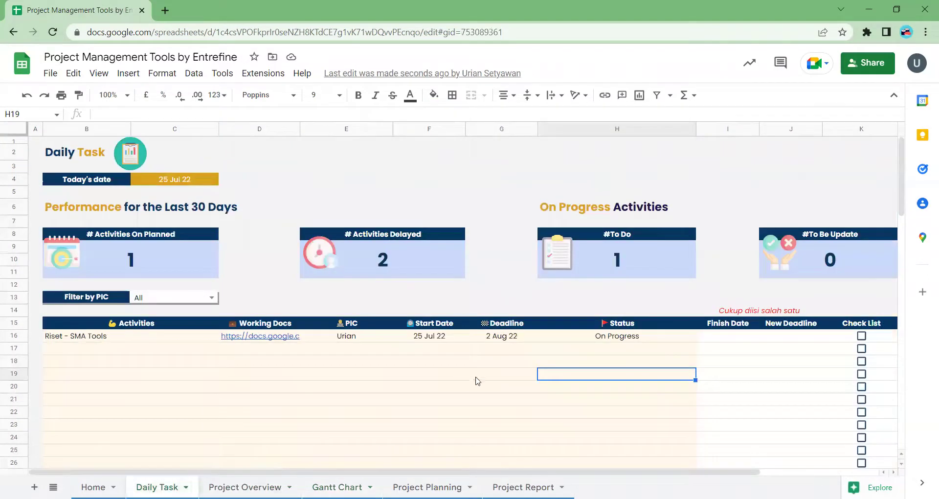
# - Review the Riset - SMA Tools task's start date, activity-list formula and 2 Aug 22 deadline
pyautogui.click(447, 342)
pyautogui.click(83, 341)
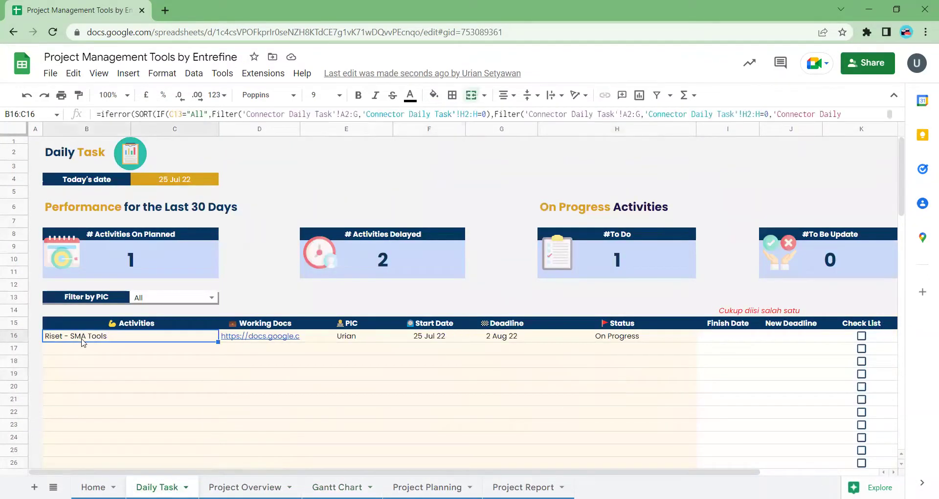
pyautogui.click(428, 341)
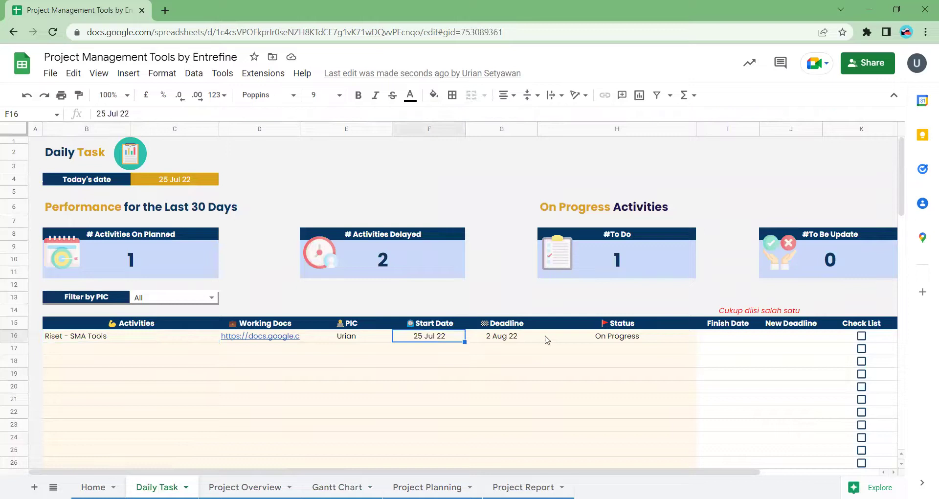
pyautogui.click(509, 340)
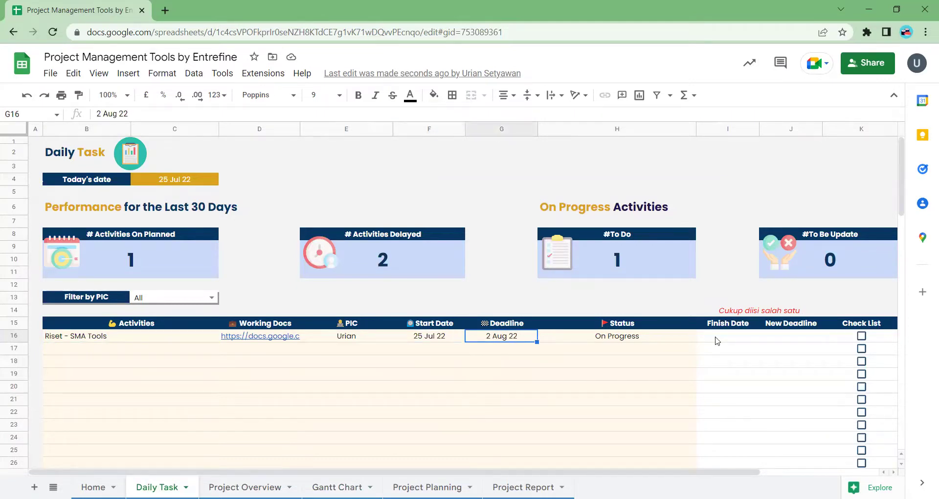
# - Pick 25 Jul 22 as the task's finish date in the calendar
pyautogui.rightClick(717, 341)
pyautogui.click(717, 341)
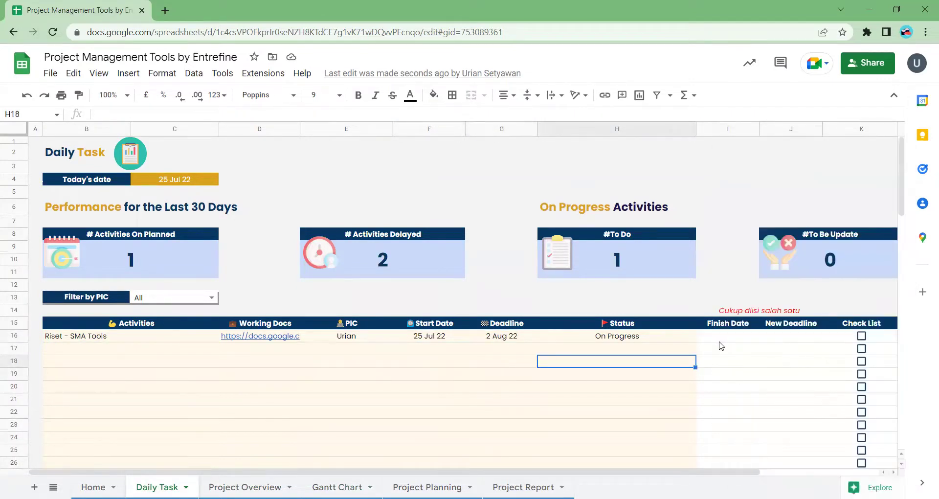
pyautogui.doubleClick(719, 338)
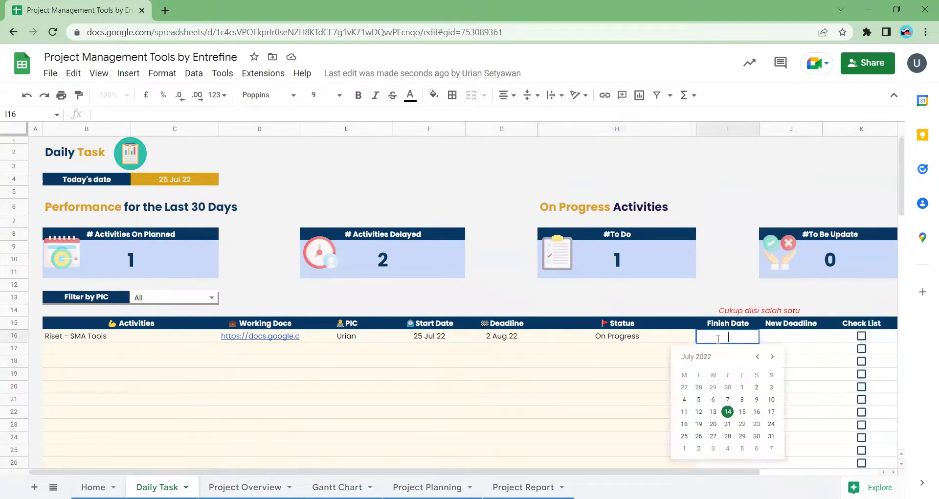
pyautogui.click(685, 436)
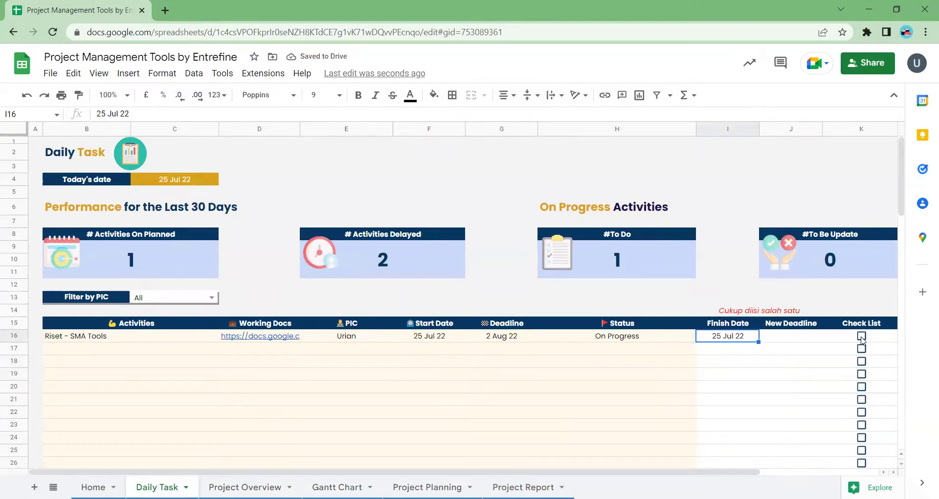
pyautogui.doubleClick(182, 179)
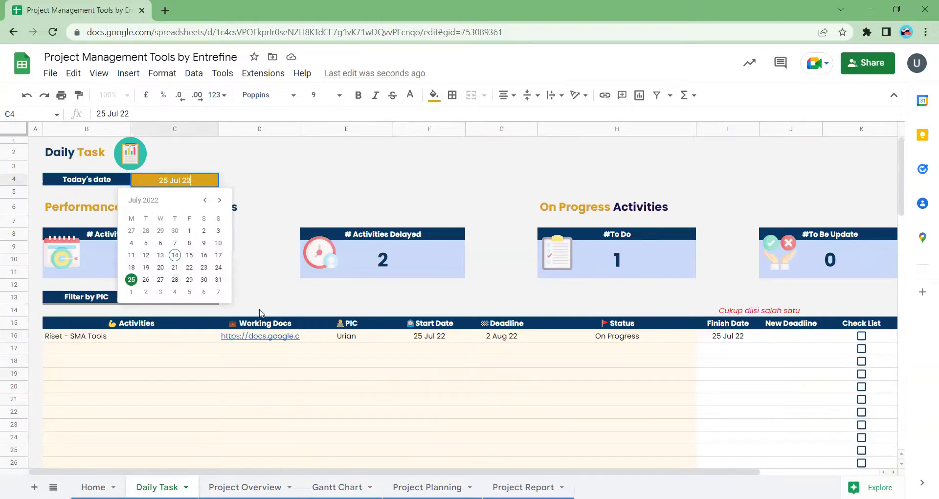
pyautogui.click(219, 200)
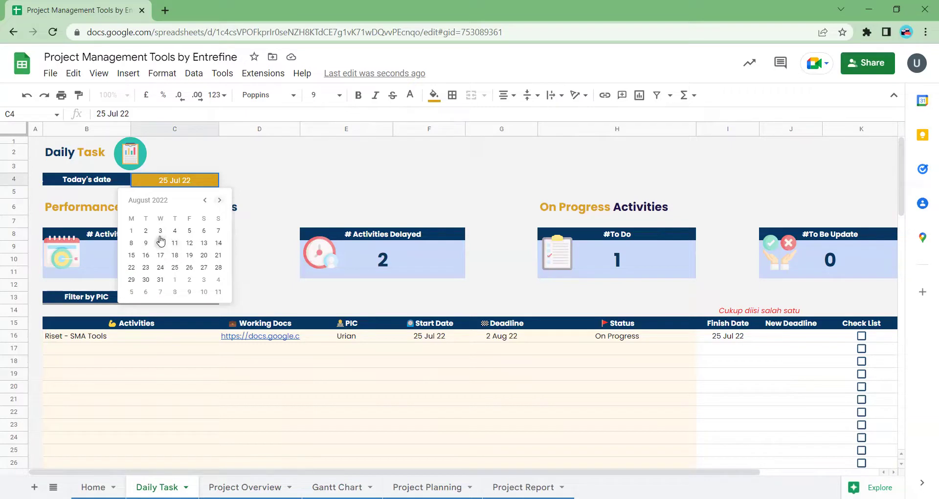
pyautogui.click(160, 231)
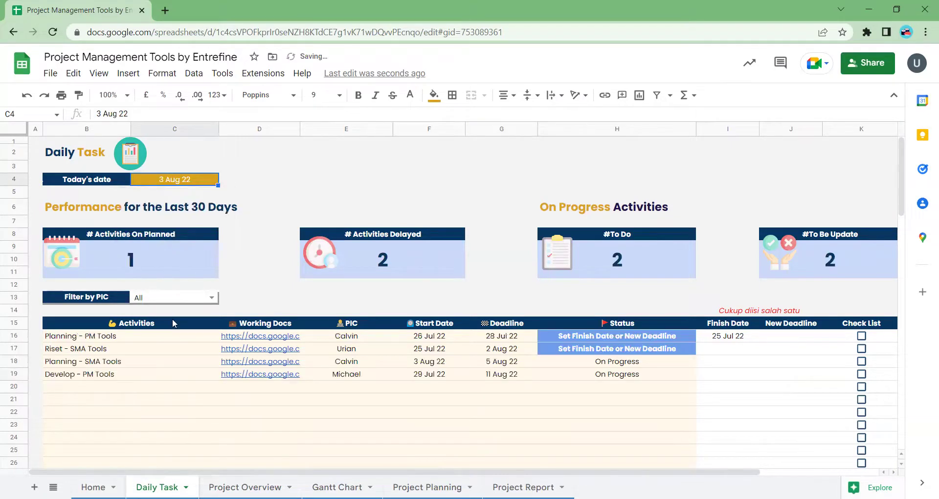
pyautogui.click(499, 344)
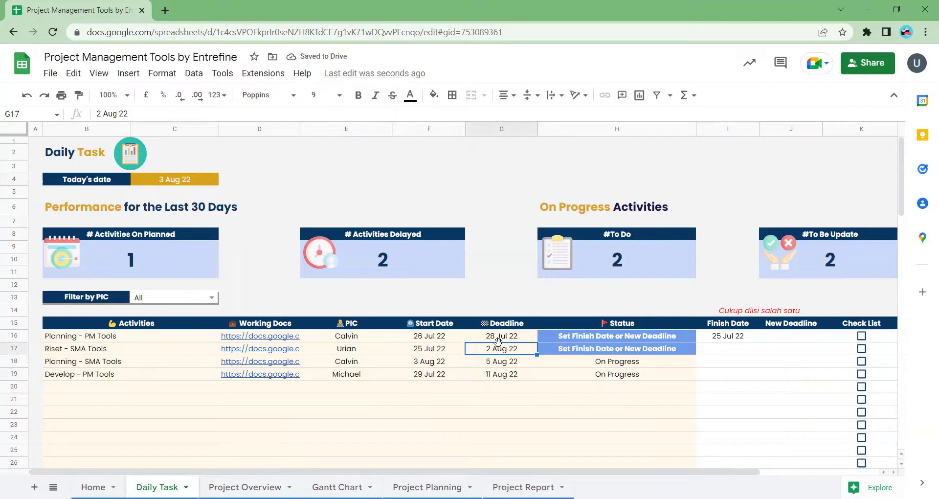
pyautogui.click(598, 337)
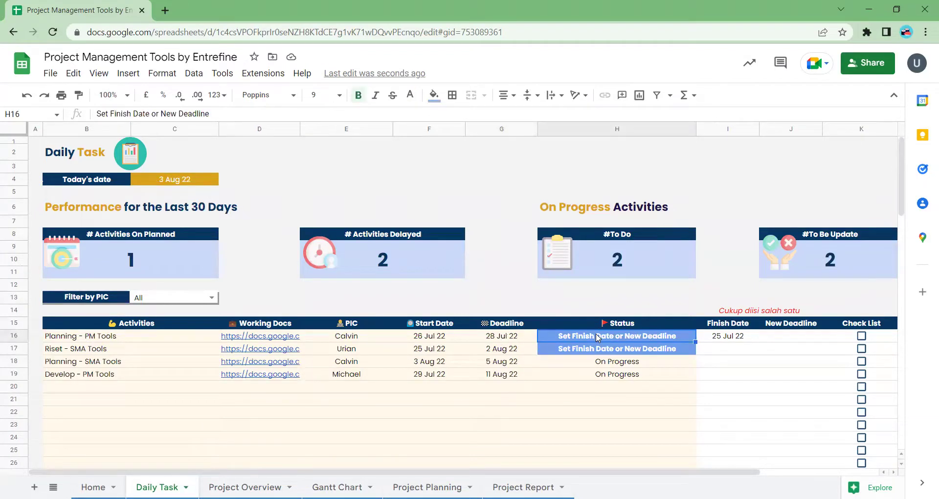
pyautogui.click(731, 348)
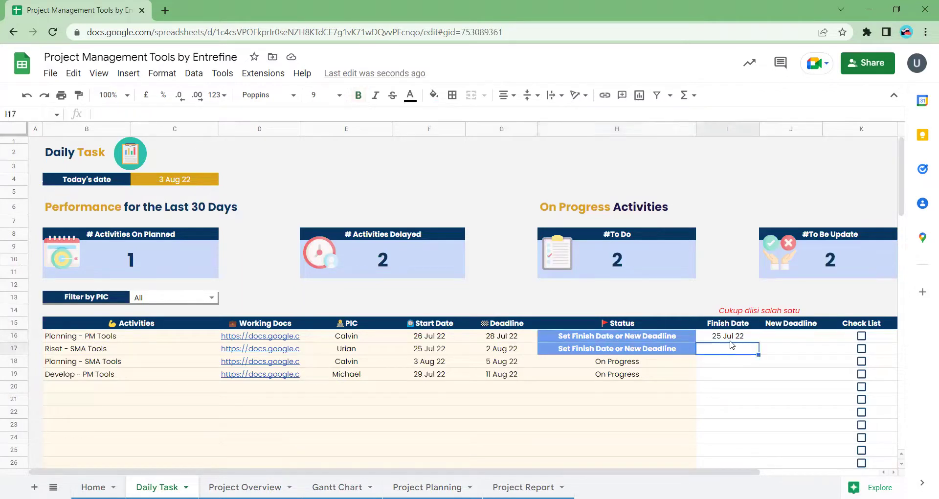
pyautogui.click(730, 339)
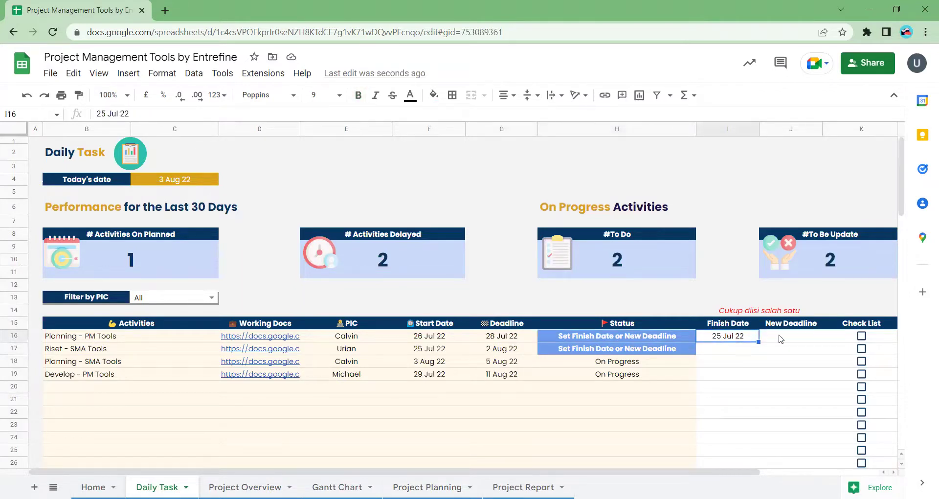
pyautogui.click(782, 340)
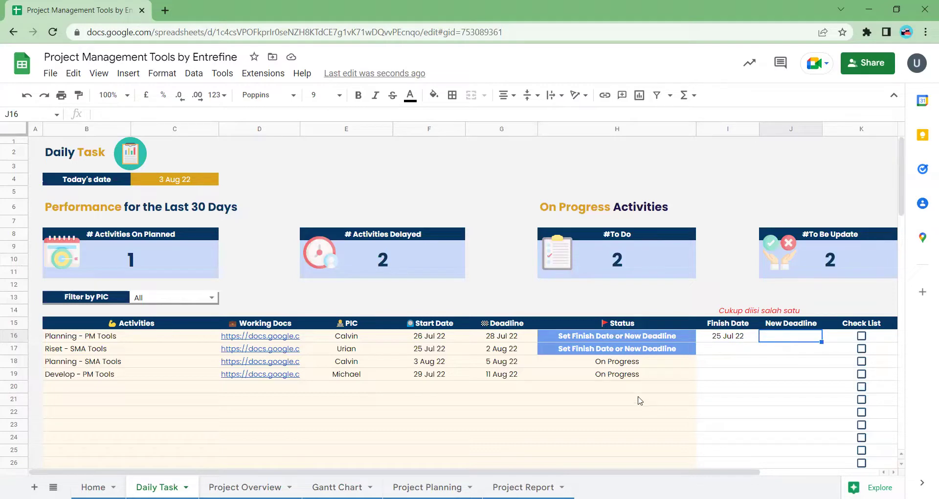
pyautogui.click(623, 375)
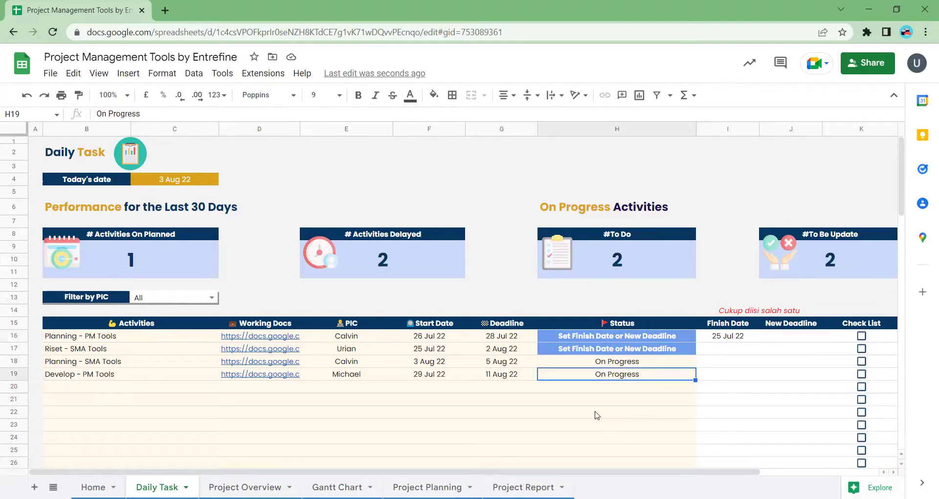
pyautogui.hscroll(5, 597, 415)
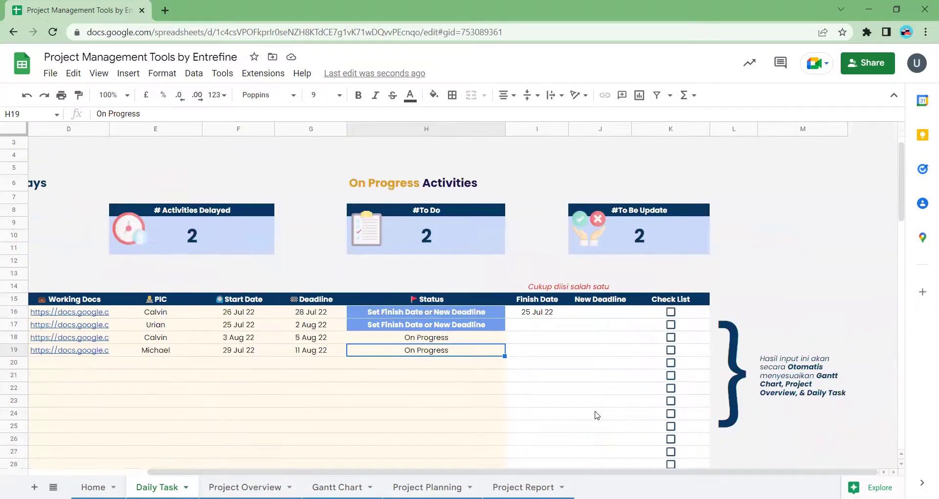
pyautogui.scroll(-2, 597, 414)
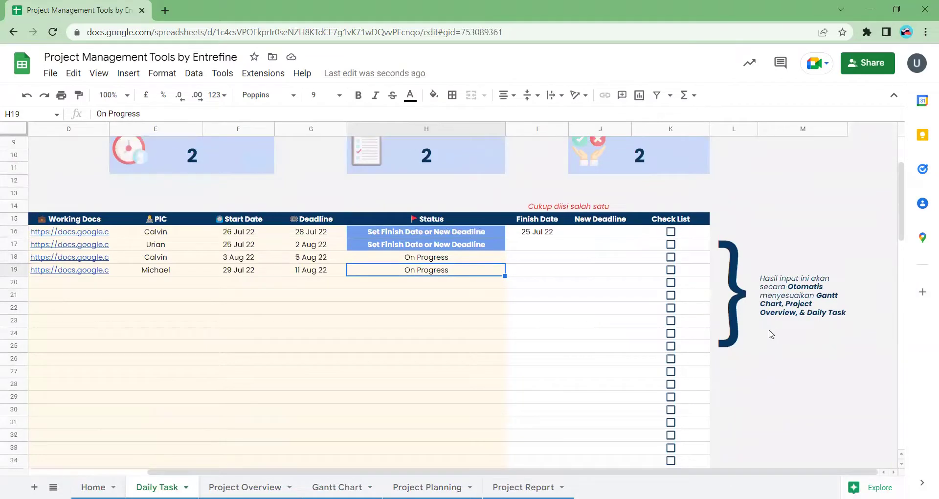
pyautogui.hscroll(-3, 628, 307)
pyautogui.scroll(1, 628, 308)
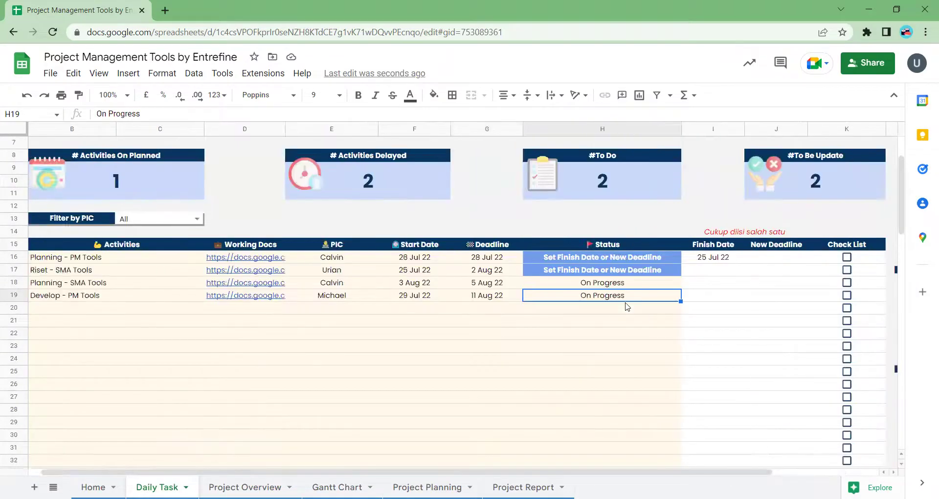
pyautogui.scroll(2, 628, 307)
pyautogui.hscroll(-1, 628, 307)
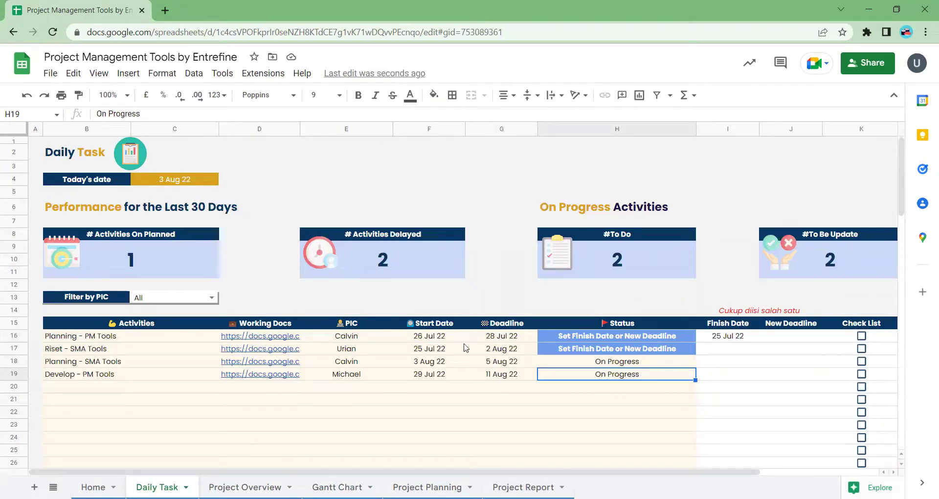
# - Clear the first activity's finish date
pyautogui.click(433, 338)
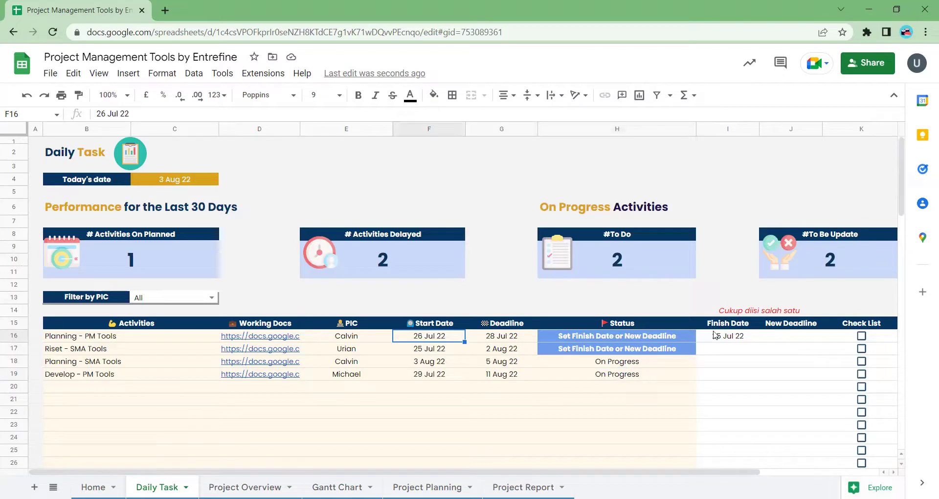
pyautogui.click(727, 337)
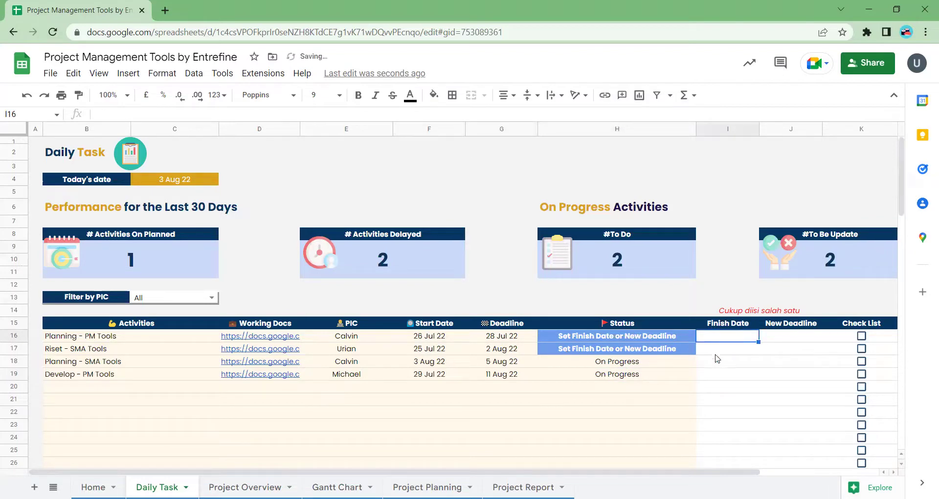
pyautogui.press('Delete')
# - Set Riset - SMA Tools' finish date to 25 July and tick it complete, dismissing the warning
pyautogui.doubleClick(716, 350)
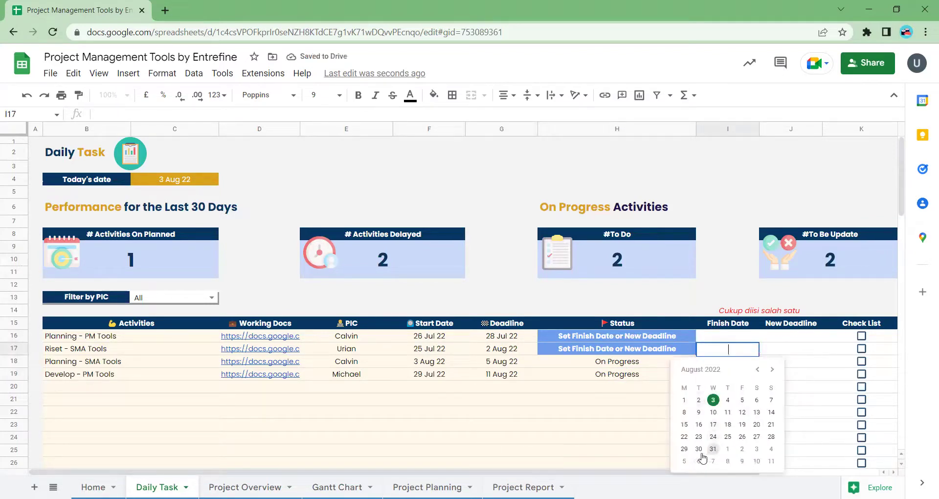
pyautogui.click(757, 369)
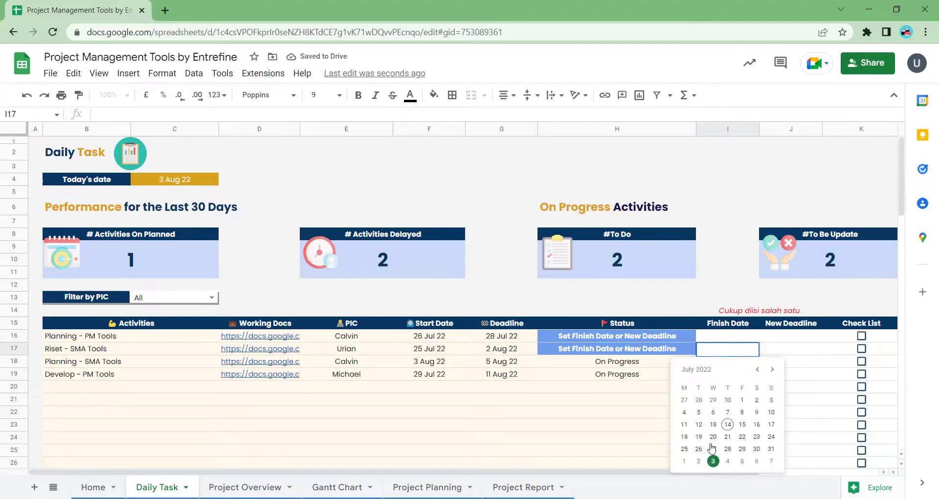
pyautogui.click(685, 449)
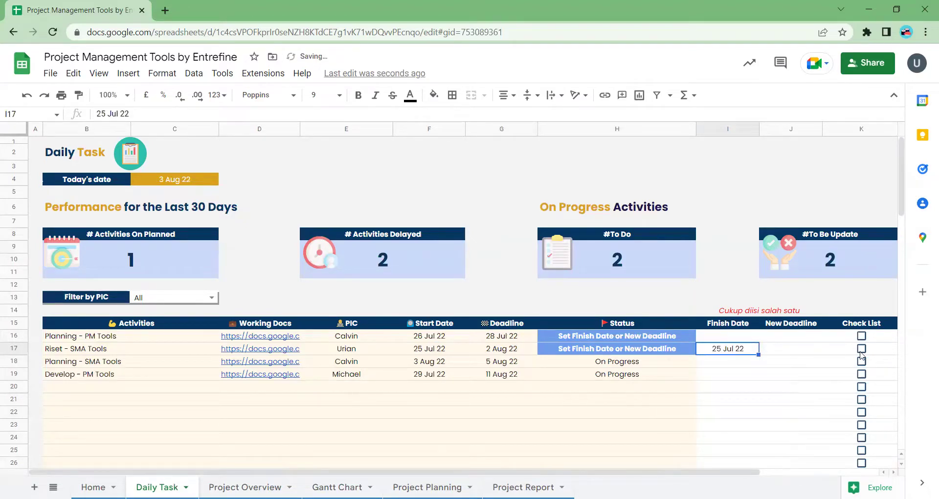
pyautogui.click(860, 350)
pyautogui.click(600, 336)
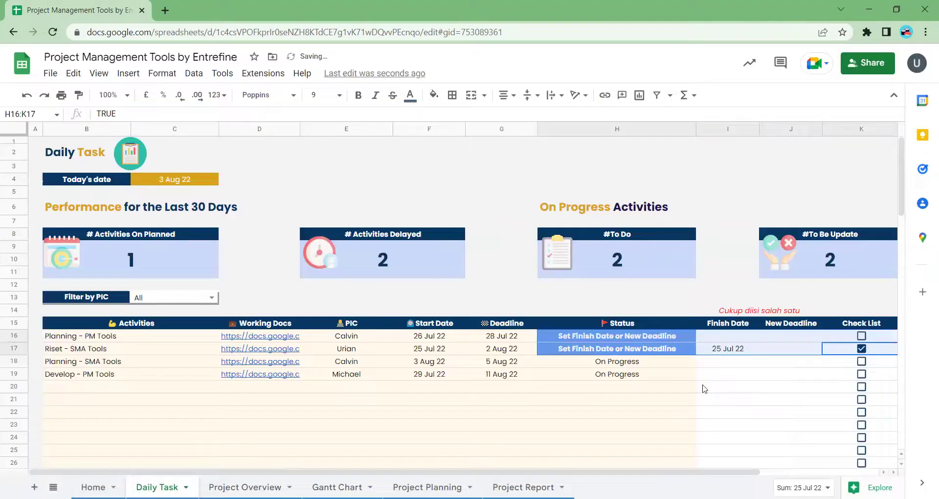
pyautogui.click(727, 387)
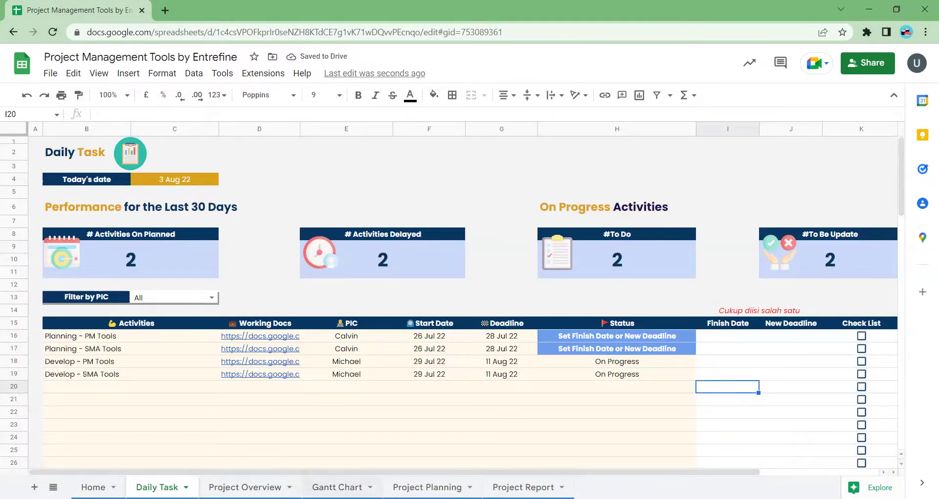
pyautogui.click(338, 486)
# - Inspect the Riset - SMA Tools bar on the Gantt Chart
pyautogui.click(436, 302)
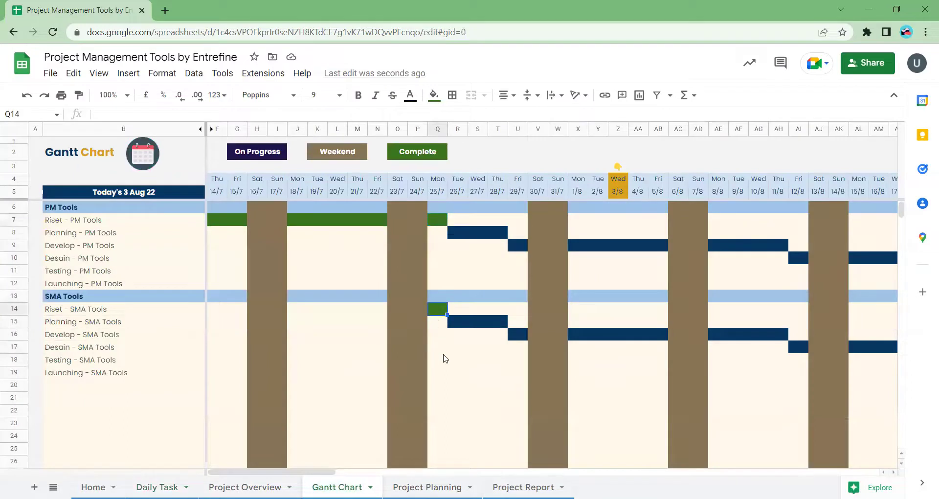
pyautogui.hscroll(5, 497, 341)
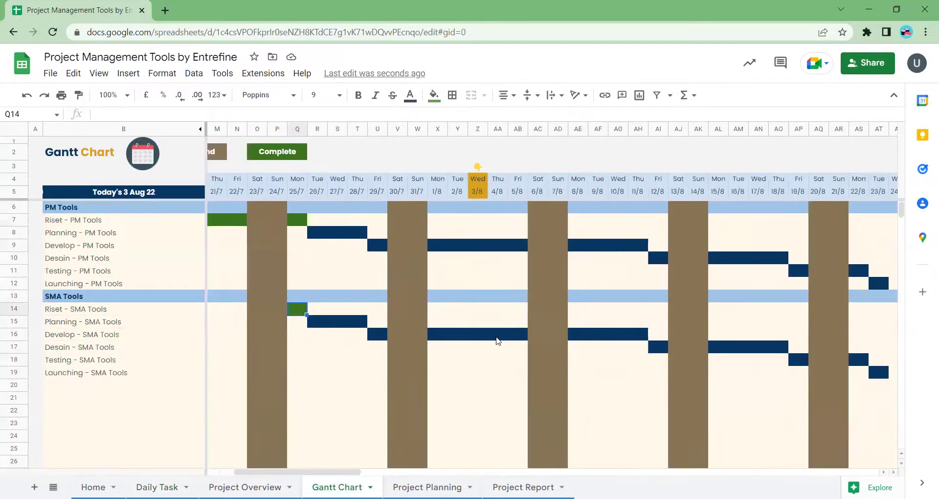
pyautogui.hscroll(-4, 497, 338)
# - Check SMA Tools' status, planned and estimated end dates and progress on Project Overview
pyautogui.hotkey('ctrl', 'shift', 'pageup')
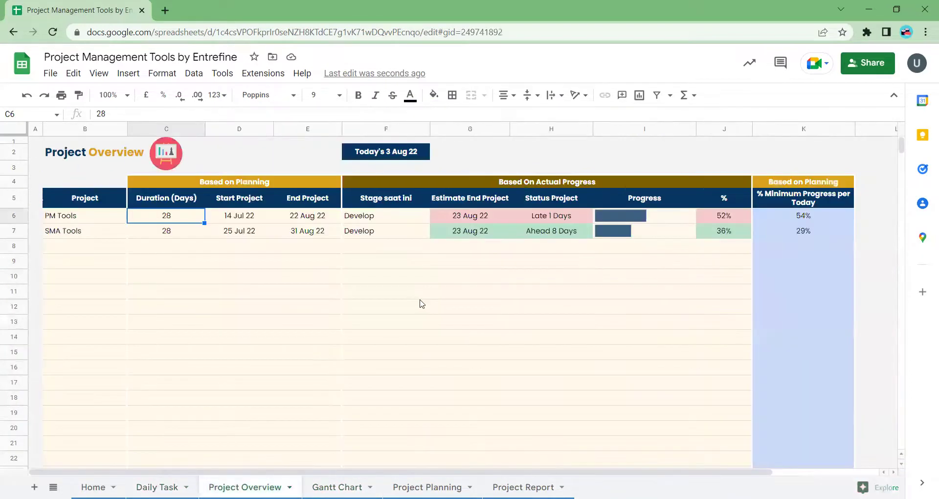
pyautogui.click(541, 235)
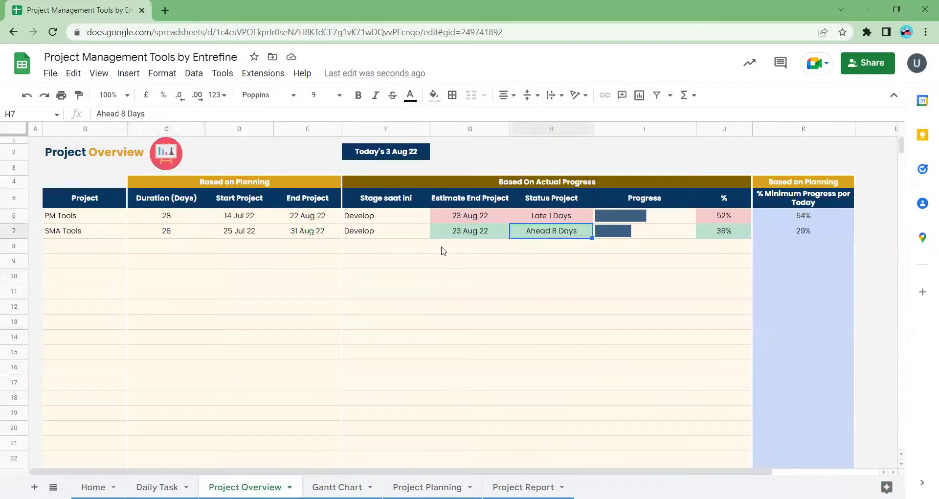
pyautogui.click(307, 236)
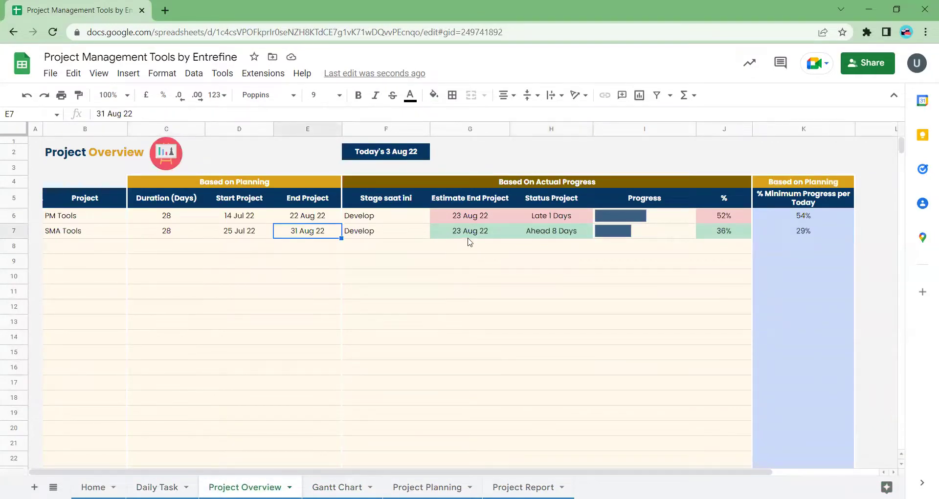
pyautogui.click(467, 238)
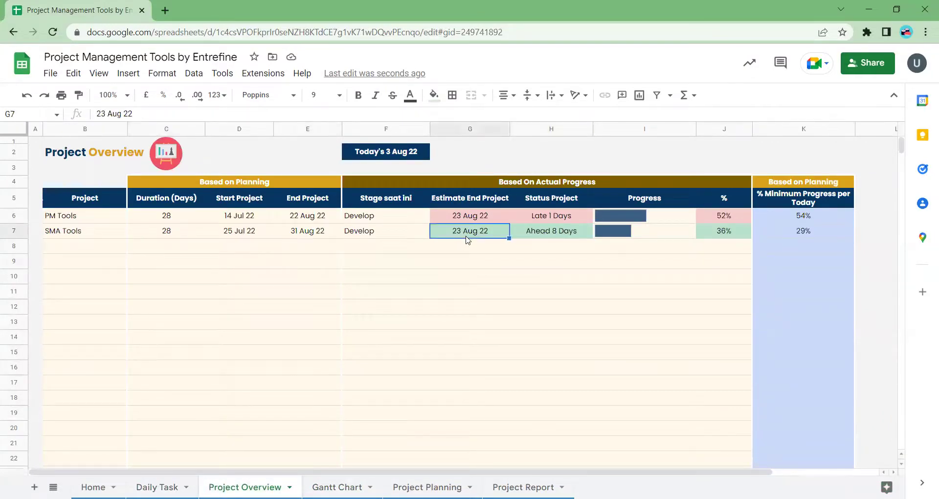
pyautogui.click(722, 235)
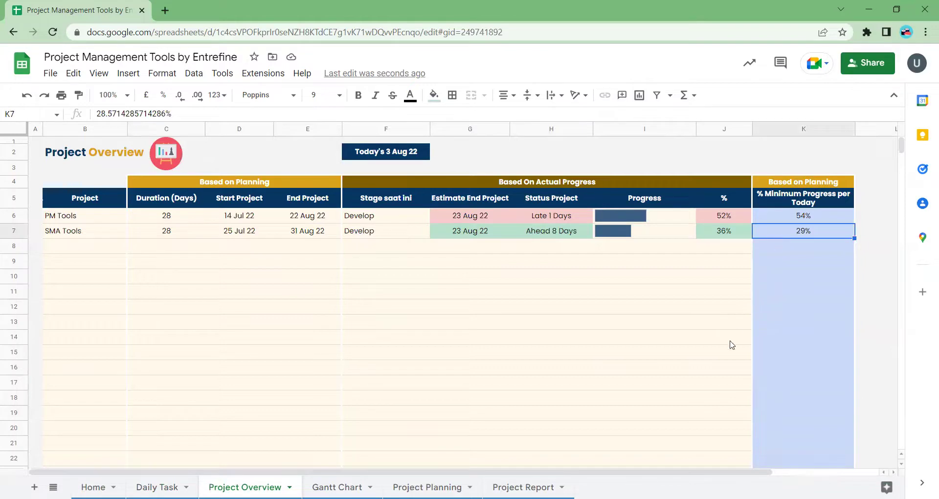
pyautogui.click(157, 487)
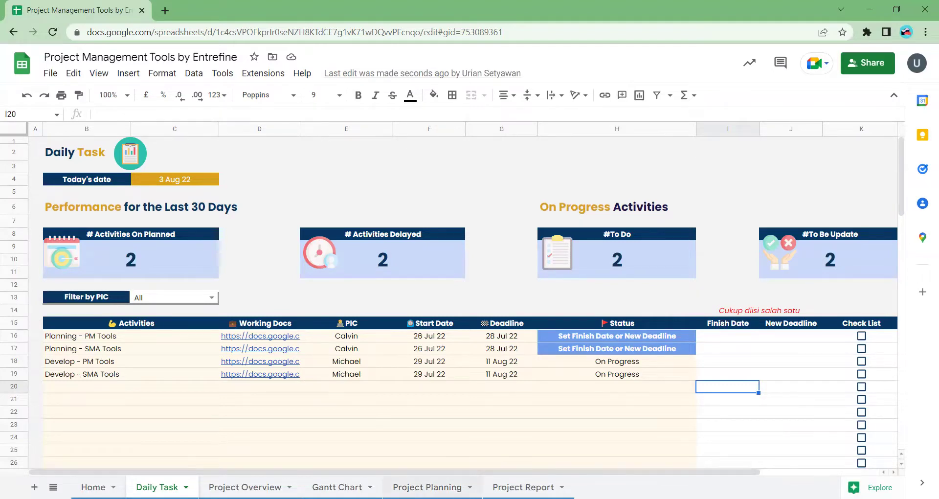
# - Look over Project Planning and Daily Task, then move through the sheets to Project Report
pyautogui.click(428, 487)
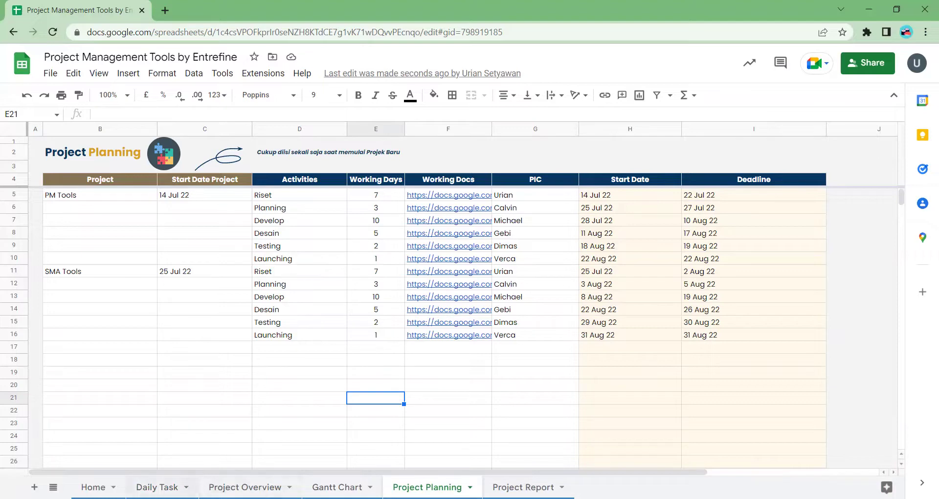
pyautogui.click(157, 487)
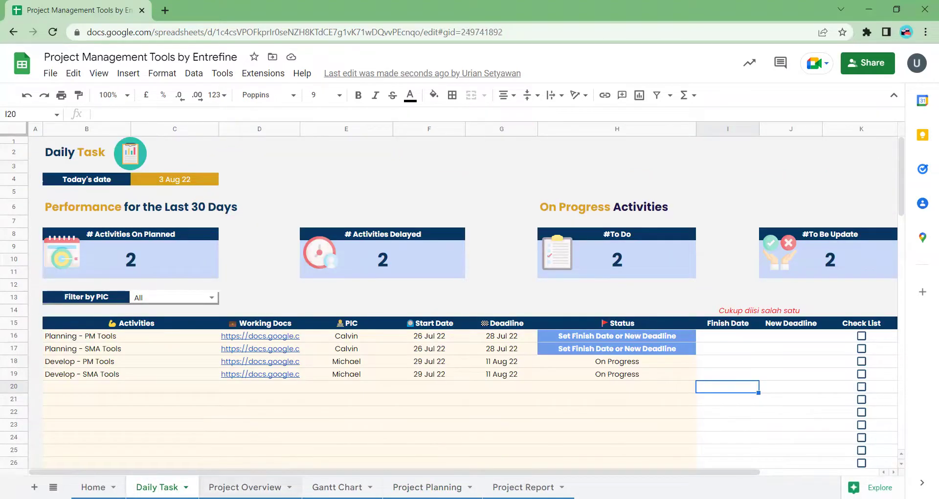
pyautogui.hotkey('ctrl', 'shift', 'pagedown')
pyautogui.hotkey('ctrl', 'shift', 'pagedown')
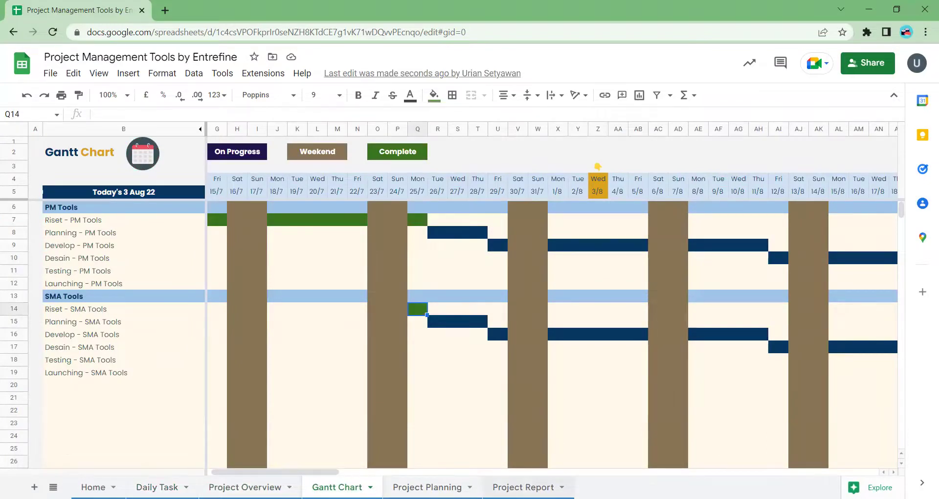
pyautogui.click(523, 487)
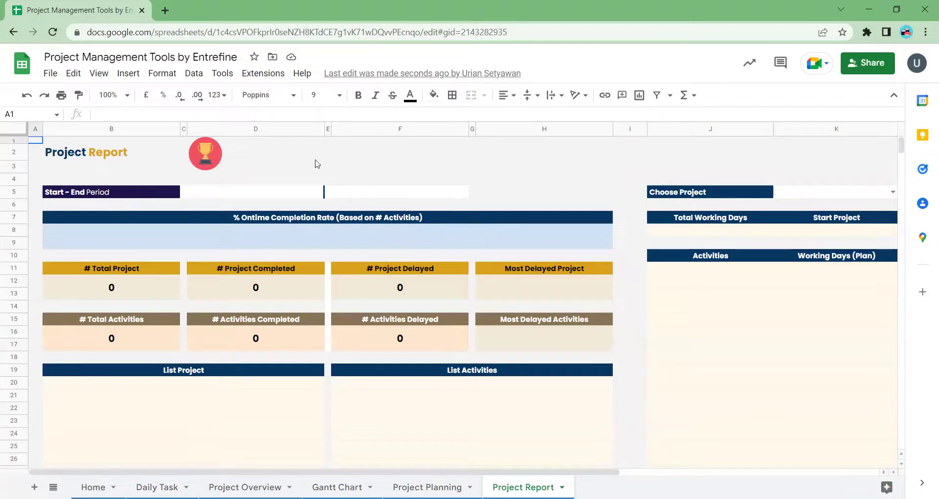
# - Pick 1 July and 31 July as the report period start and end dates
pyautogui.doubleClick(290, 184)
pyautogui.doubleClick(280, 194)
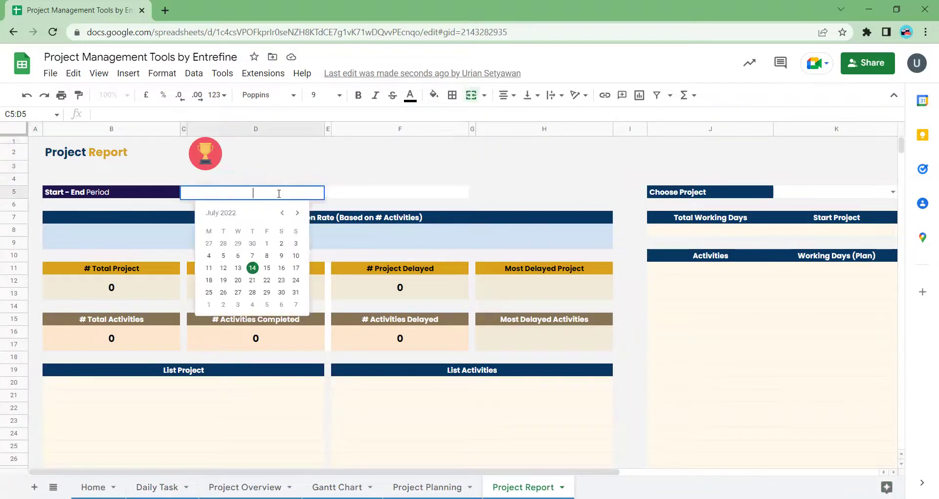
pyautogui.click(267, 243)
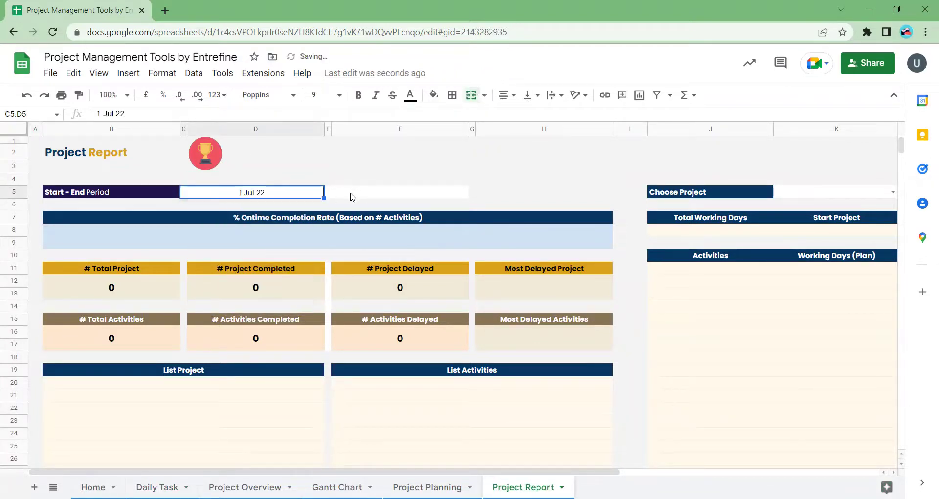
pyautogui.doubleClick(344, 194)
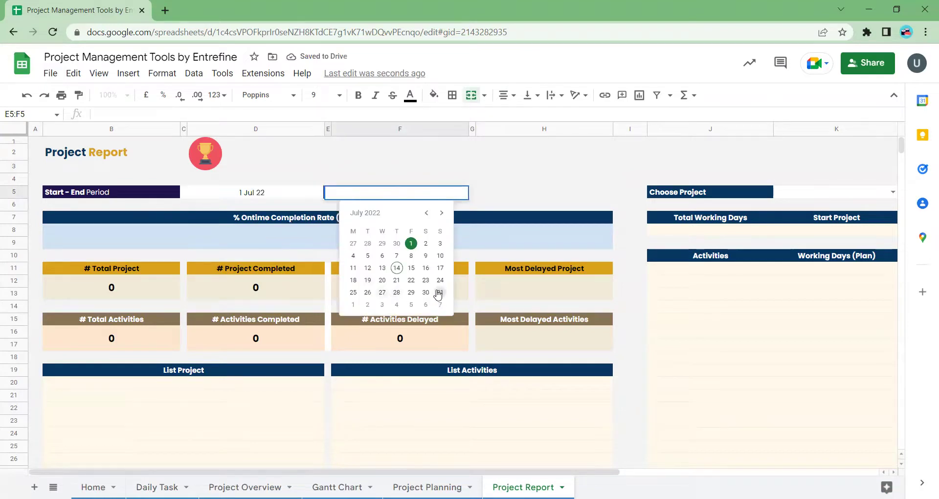
pyautogui.click(440, 292)
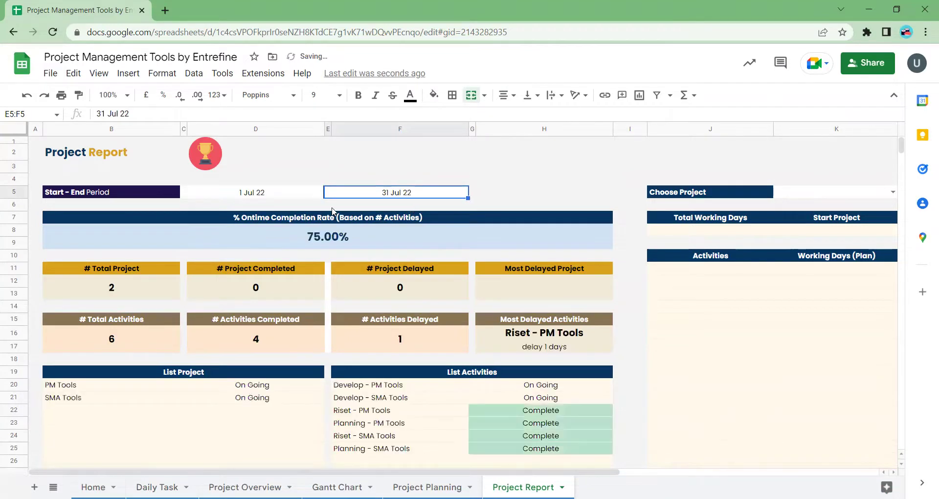
pyautogui.click(122, 300)
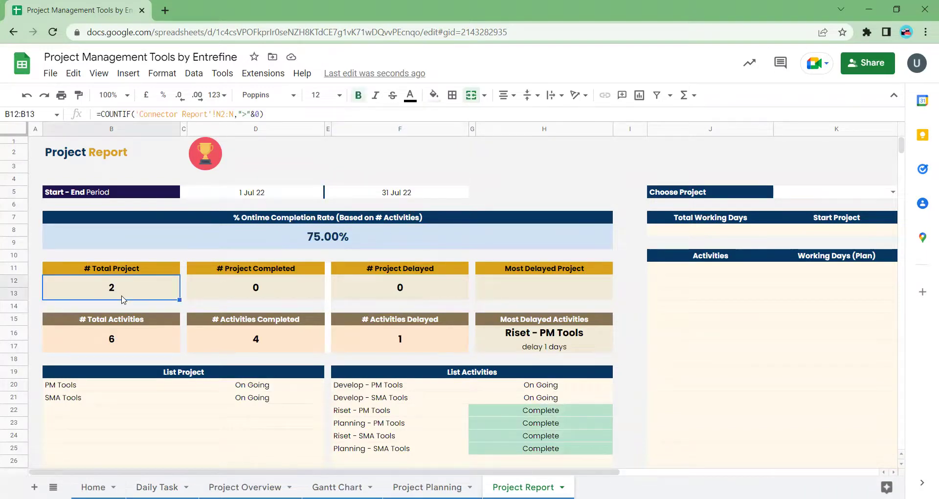
pyautogui.moveTo(91, 389); pyautogui.dragTo(95, 401)
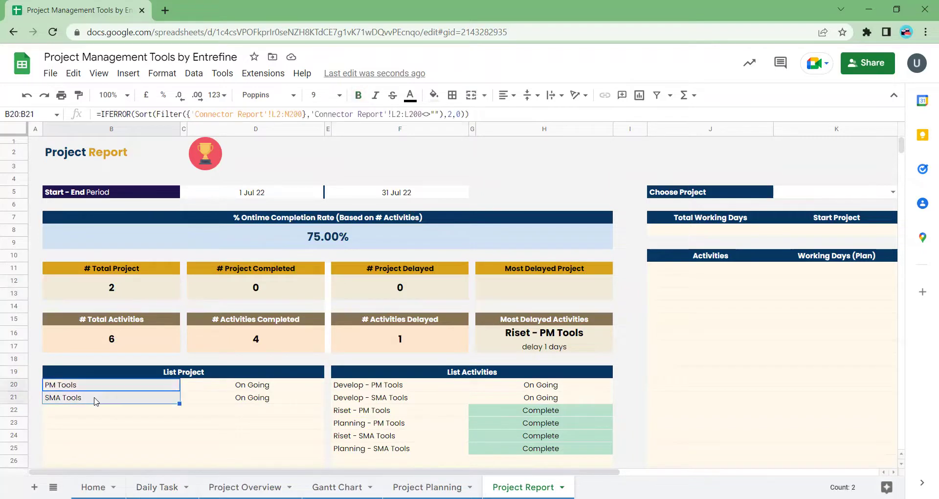
pyautogui.moveTo(246, 390); pyautogui.dragTo(243, 399)
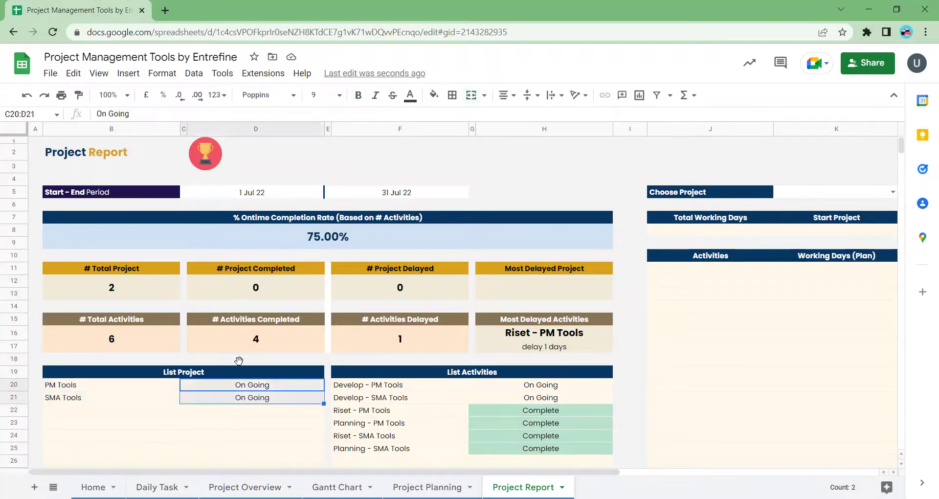
pyautogui.click(257, 299)
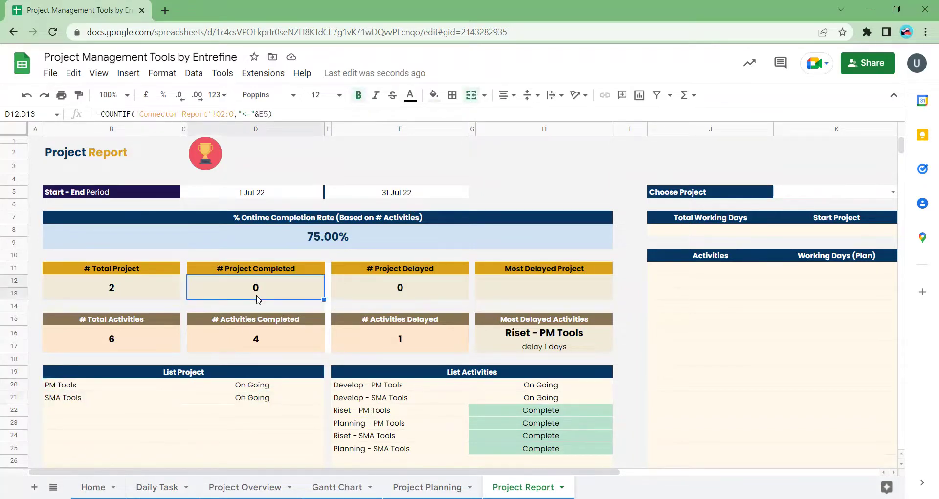
pyautogui.click(107, 300)
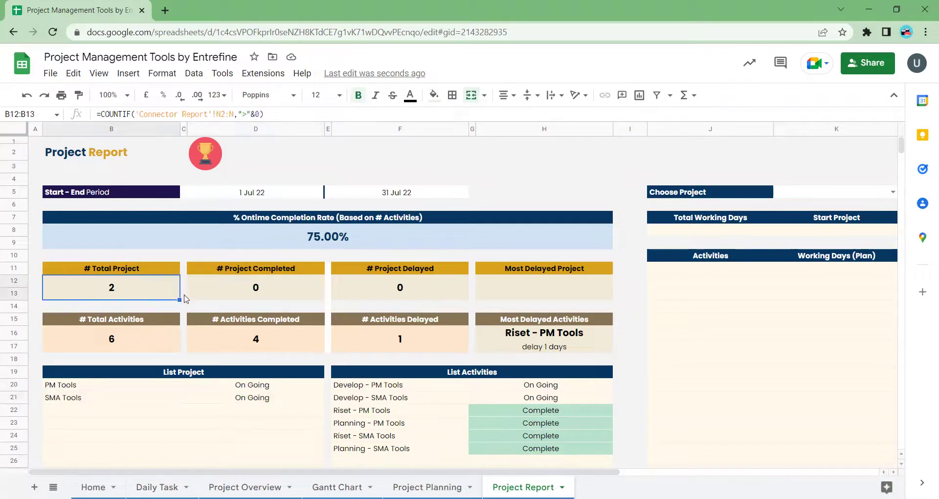
pyautogui.click(233, 295)
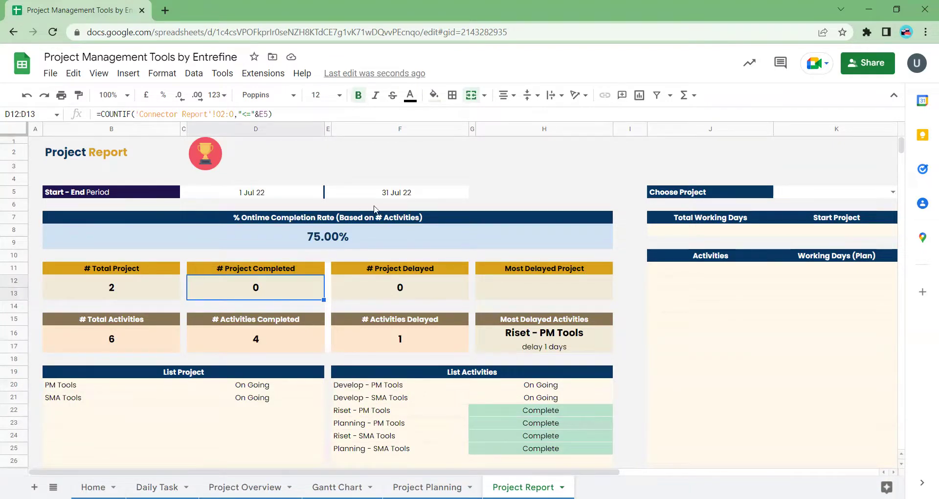
pyautogui.doubleClick(398, 194)
pyautogui.click(442, 213)
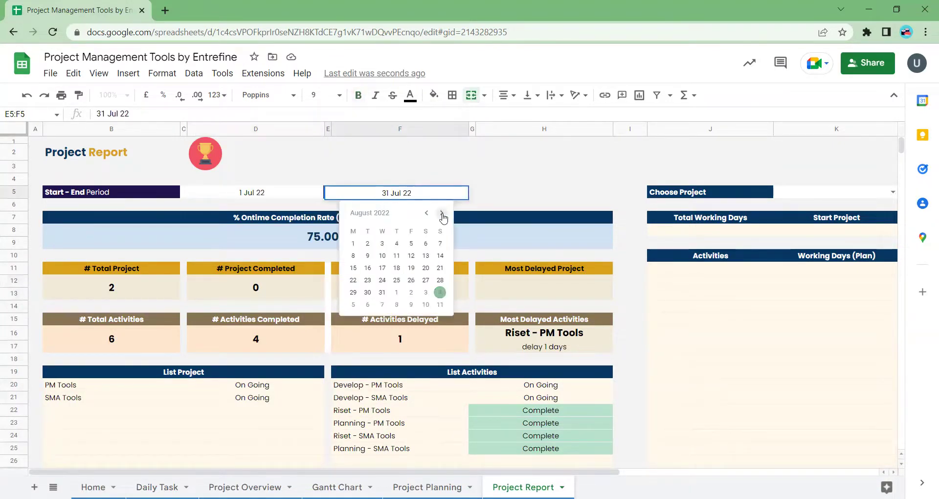
pyautogui.click(382, 292)
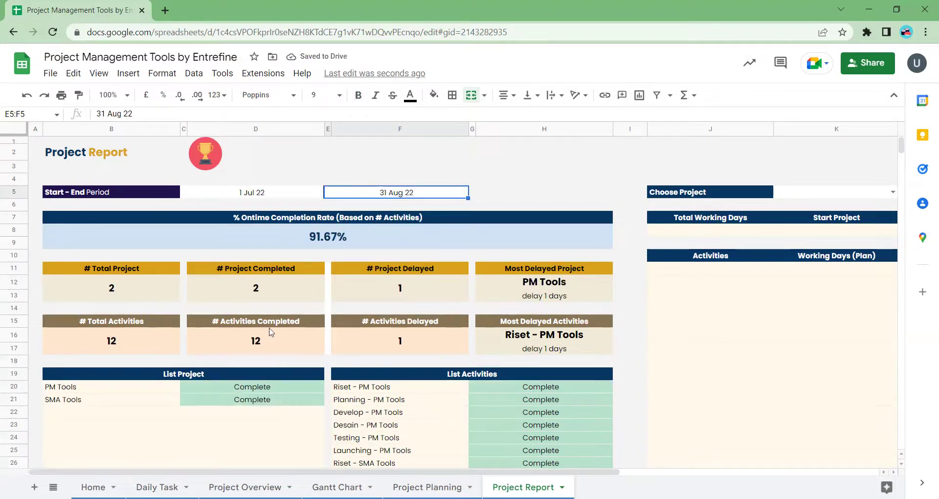
pyautogui.doubleClick(376, 194)
pyautogui.click(425, 212)
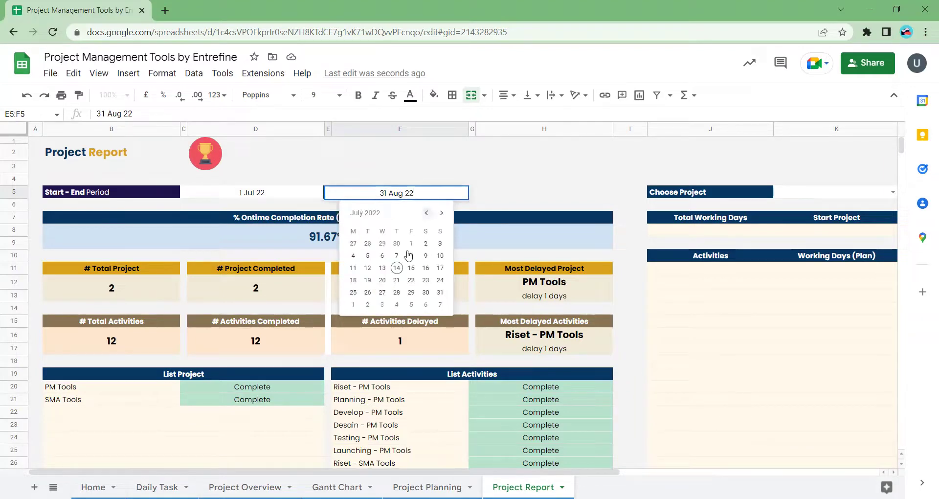
pyautogui.click(439, 292)
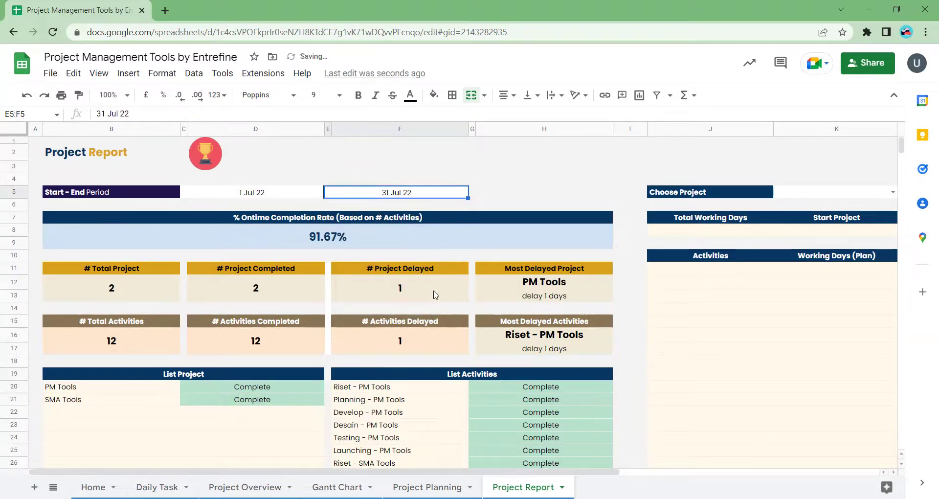
pyautogui.scroll(-1, 435, 294)
pyautogui.scroll(1, 342, 303)
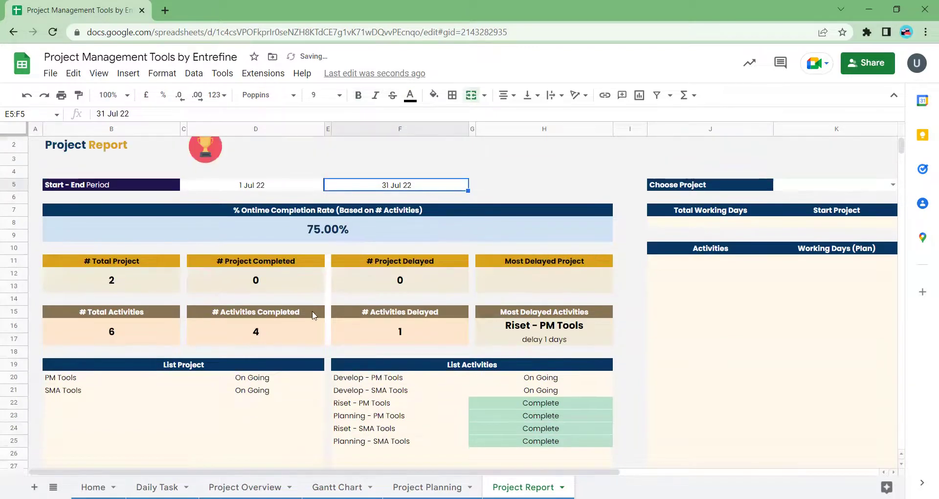
pyautogui.click(258, 280)
pyautogui.click(409, 290)
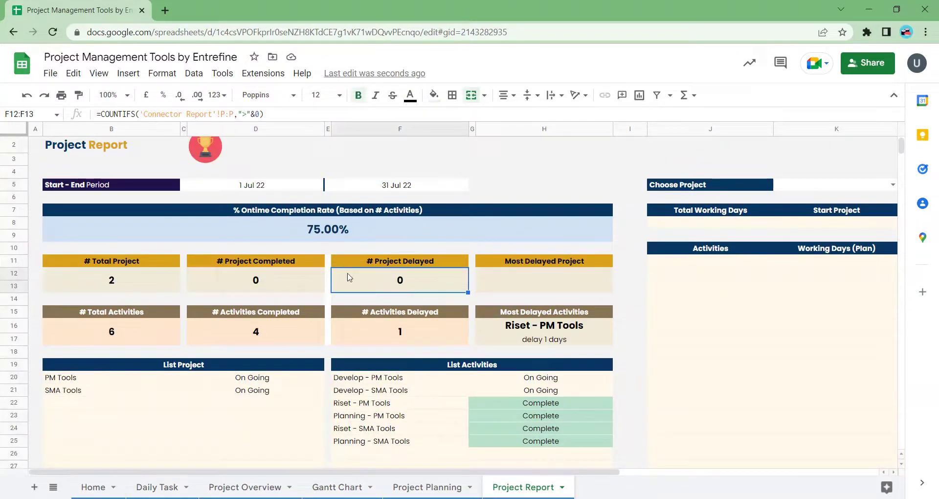
pyautogui.click(293, 282)
pyautogui.click(398, 288)
pyautogui.click(93, 339)
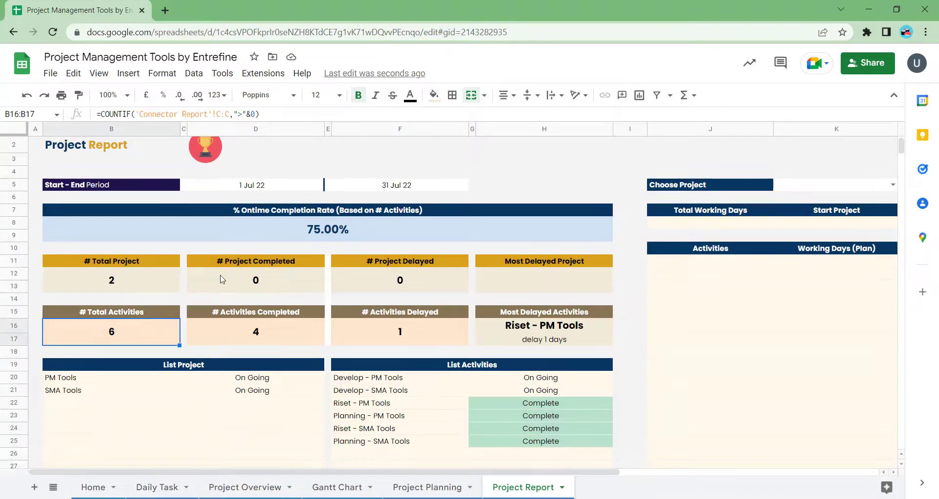
pyautogui.click(267, 341)
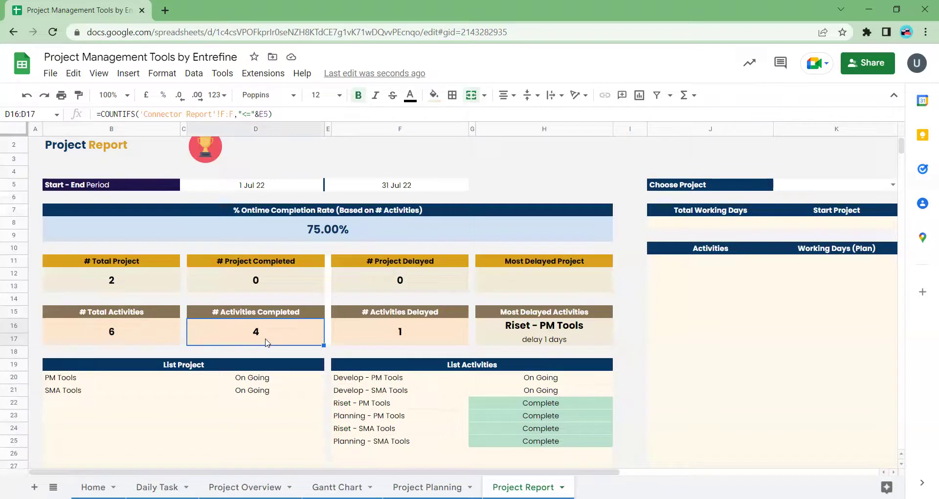
pyautogui.click(152, 342)
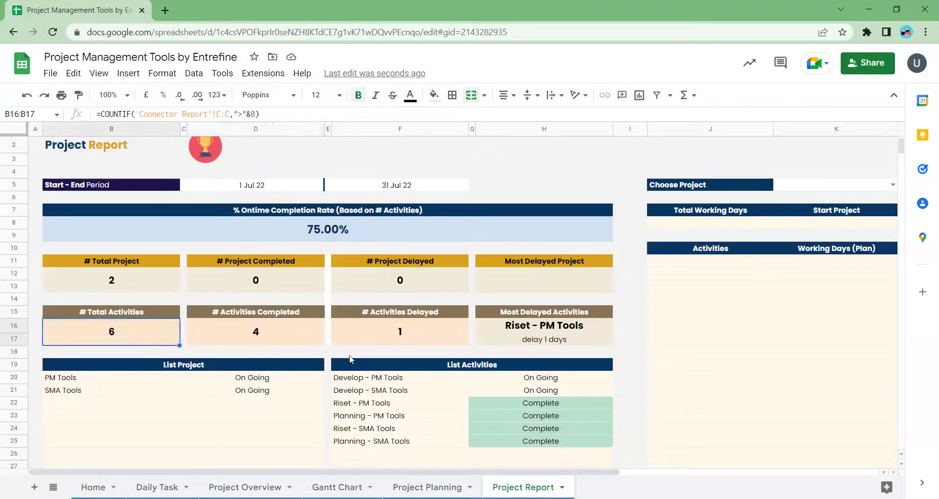
pyautogui.click(541, 387)
pyautogui.click(417, 381)
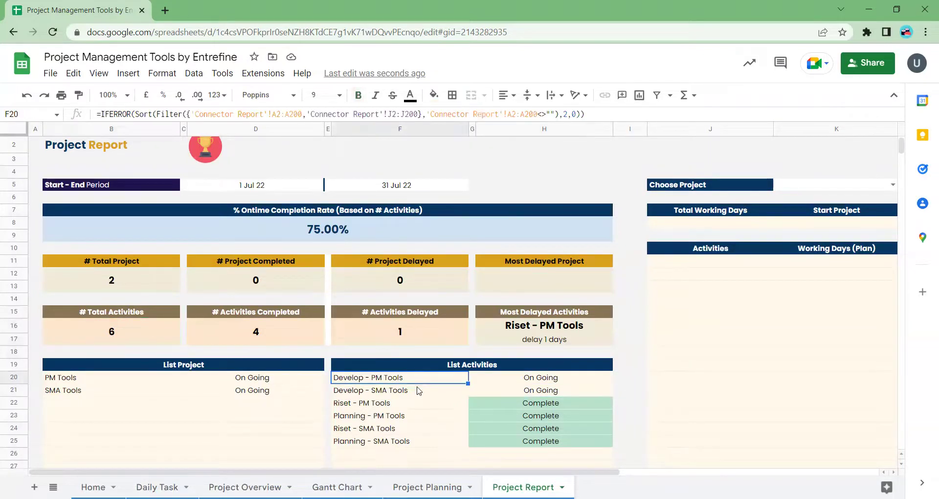
pyautogui.click(417, 393)
pyautogui.click(525, 390)
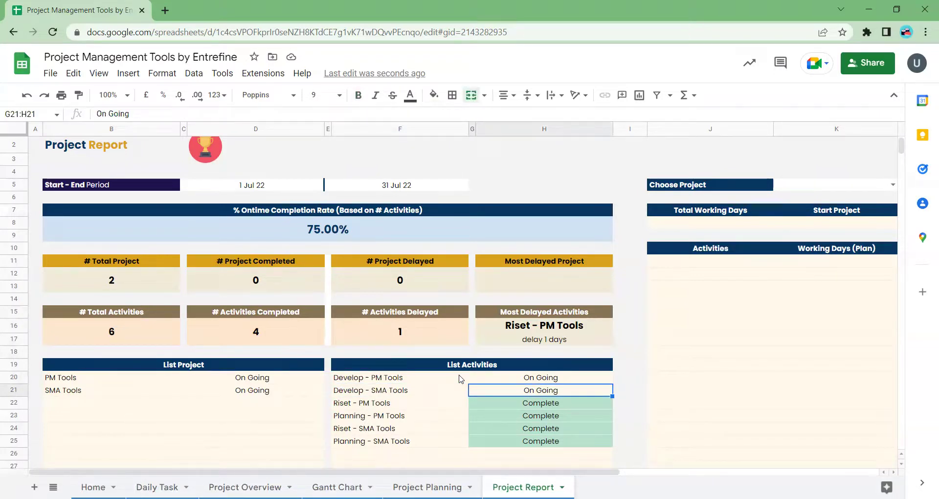
pyautogui.click(267, 341)
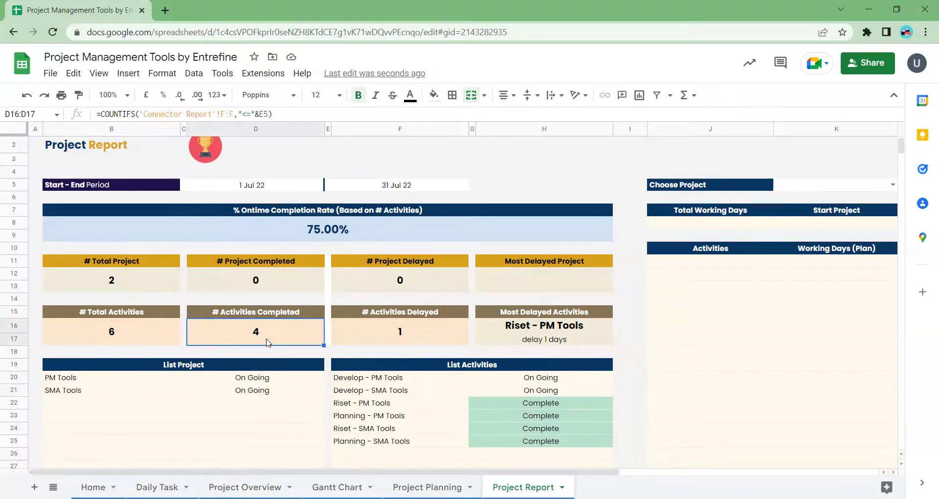
pyautogui.click(421, 331)
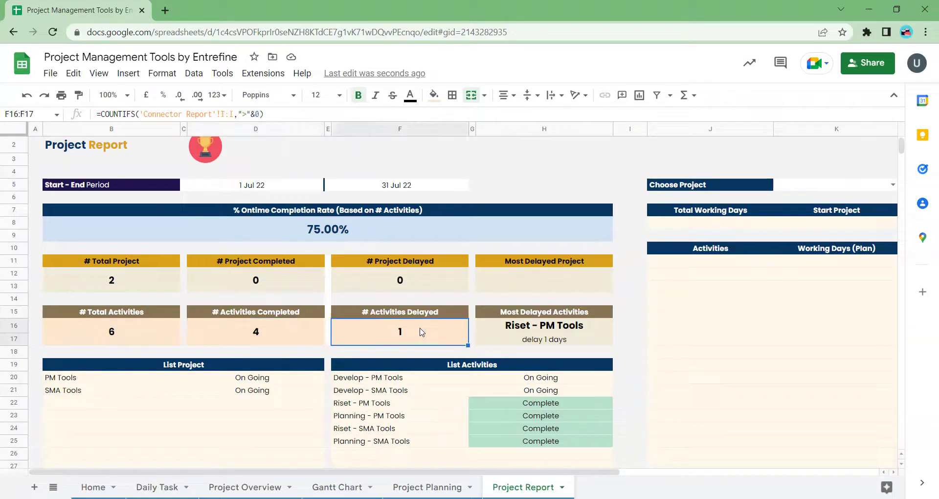
pyautogui.click(530, 334)
pyautogui.click(548, 328)
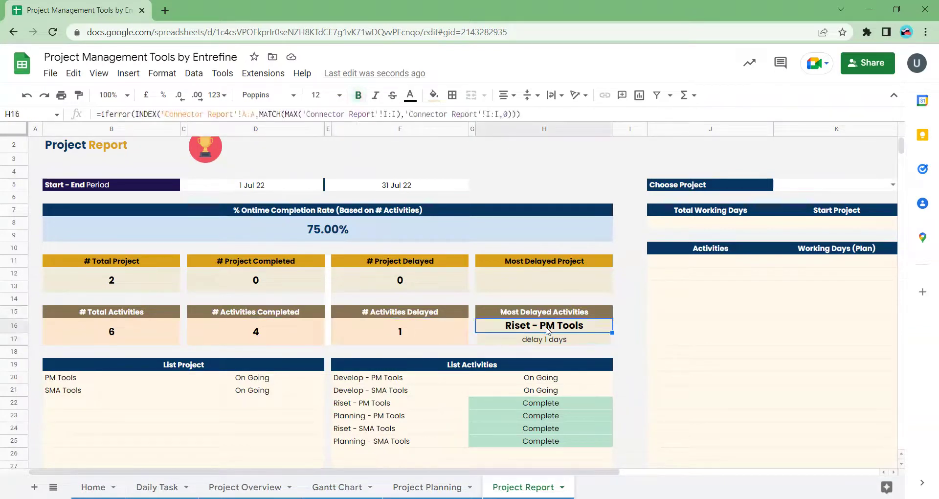
pyautogui.click(546, 345)
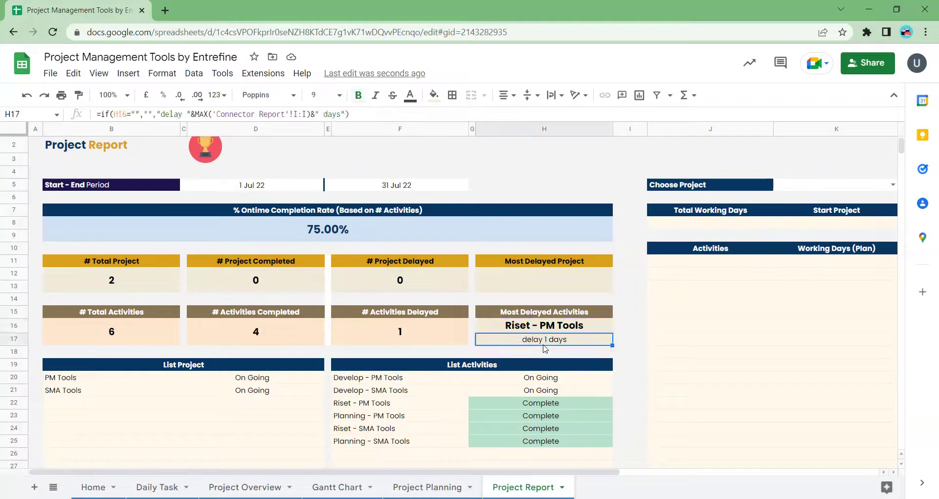
pyautogui.hscroll(3, 545, 348)
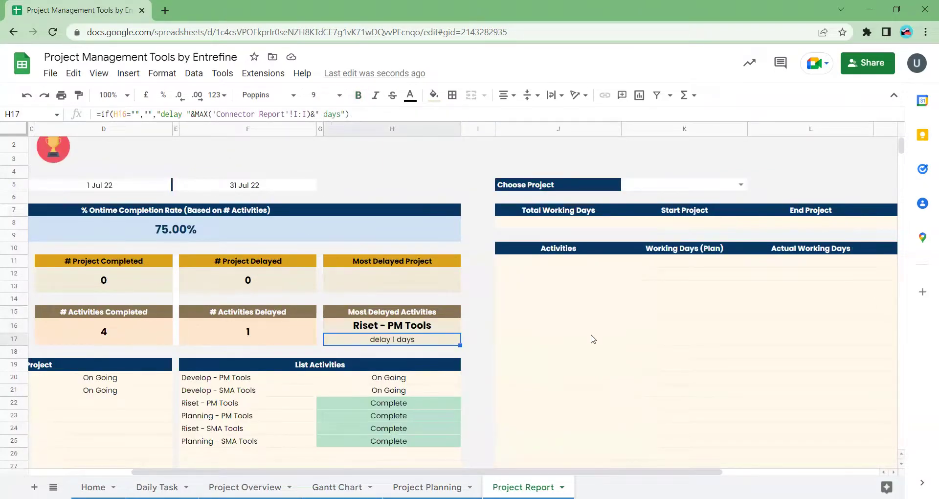
pyautogui.hscroll(5, 593, 338)
# - Choose PM Tools and review its working-days, start and end project, and actual-days formulas
pyautogui.click(452, 185)
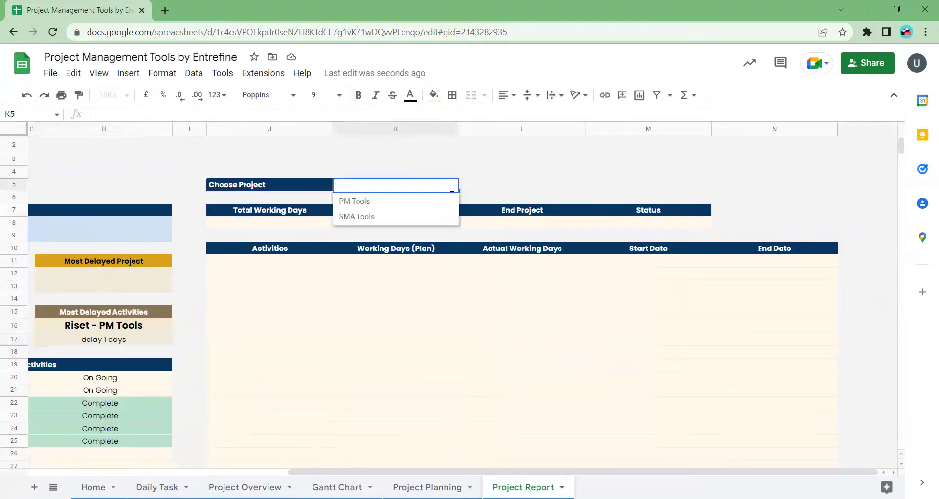
pyautogui.click(393, 203)
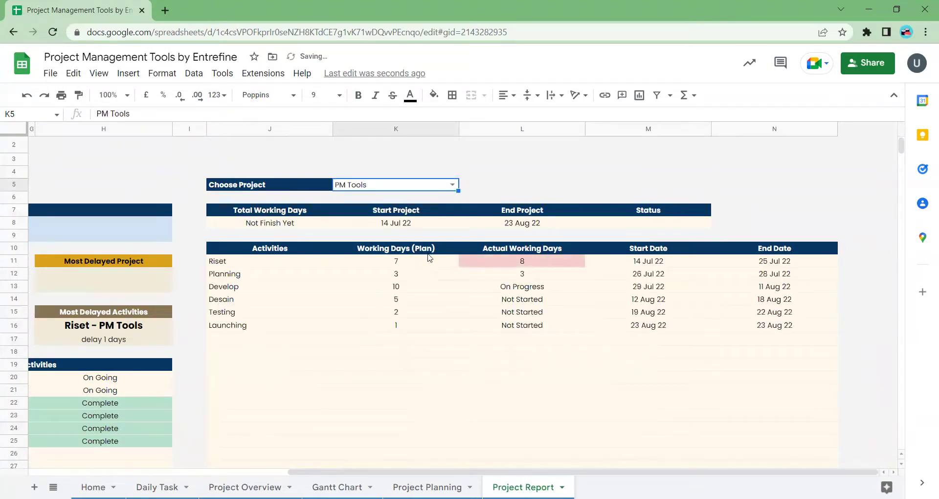
pyautogui.click(299, 224)
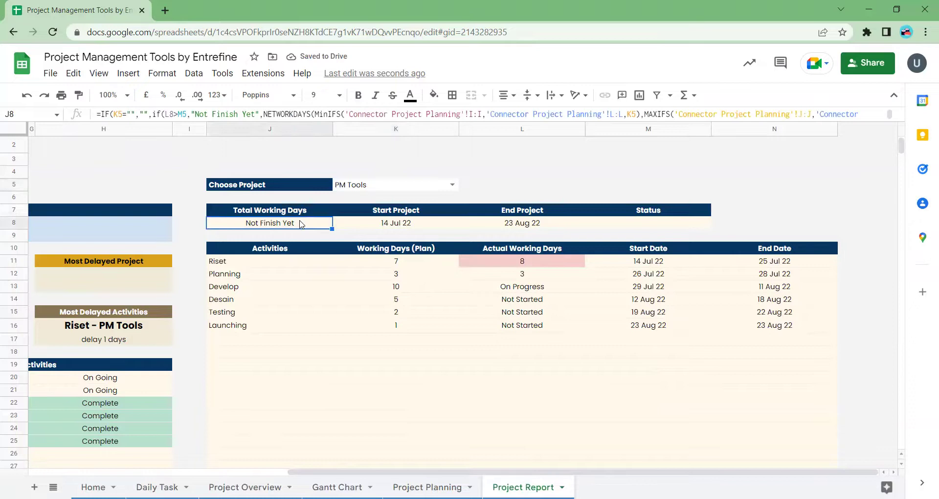
pyautogui.click(400, 224)
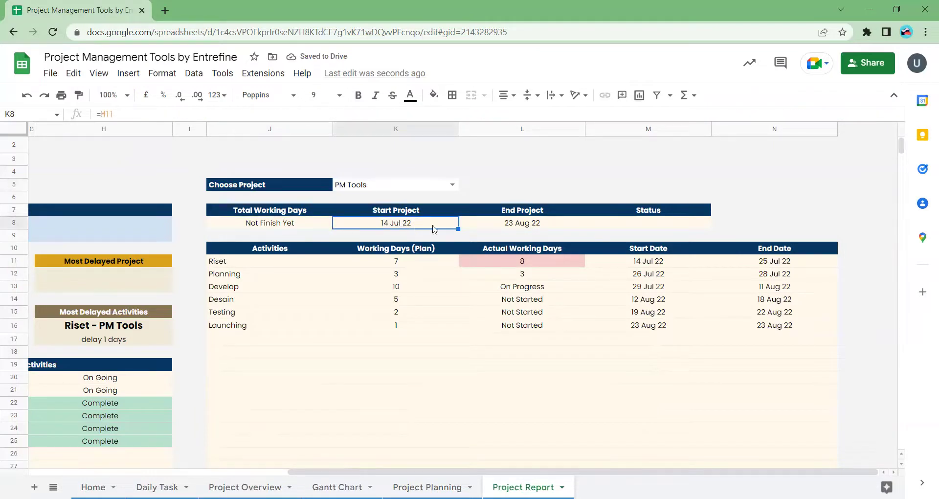
pyautogui.click(529, 227)
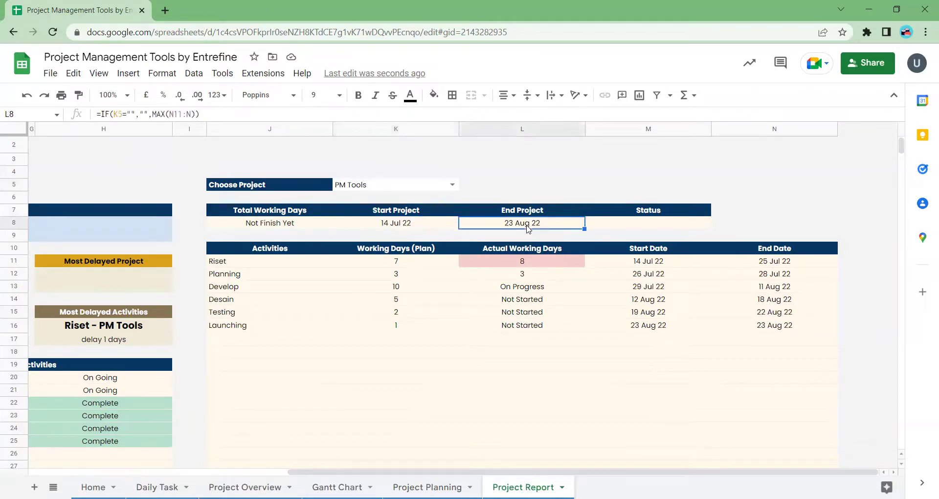
pyautogui.click(532, 299)
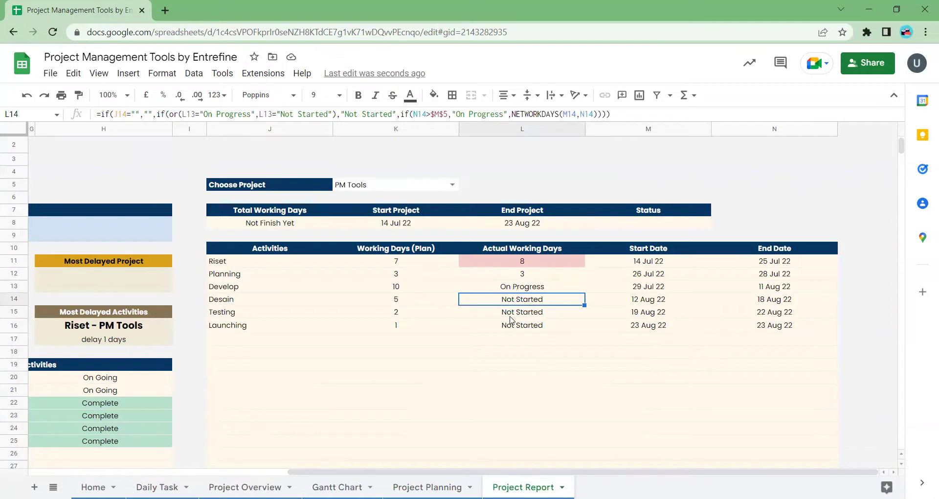
pyautogui.click(513, 318)
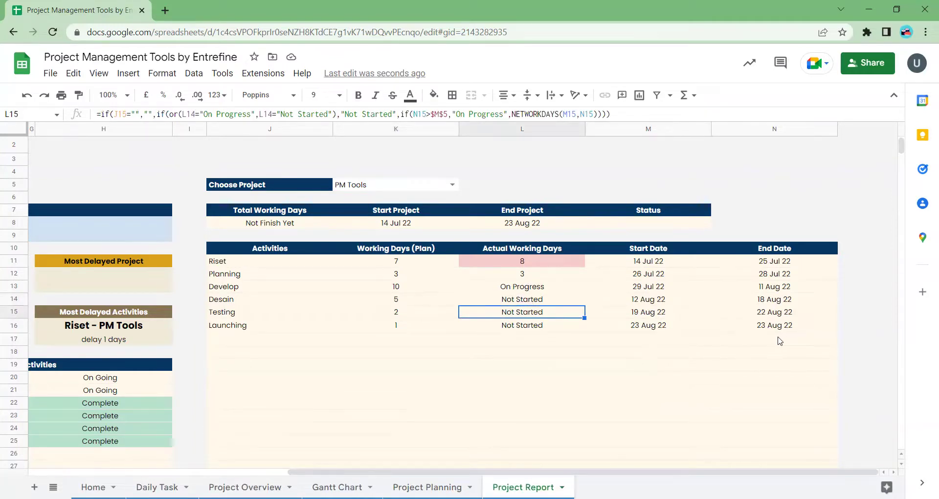
# - Check Riset's 7 planned working days and its actual-days and start-date FILTER formulas
pyautogui.hscroll(-3, 455, 293)
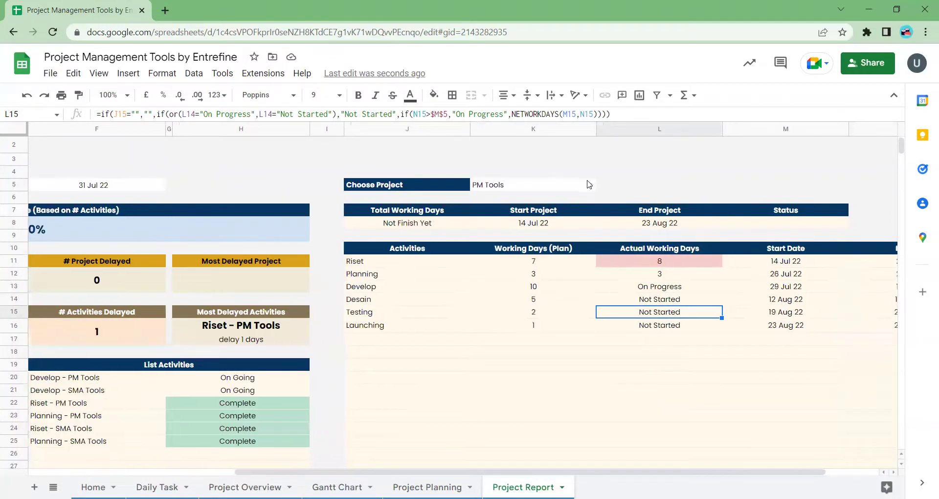
pyautogui.click(535, 265)
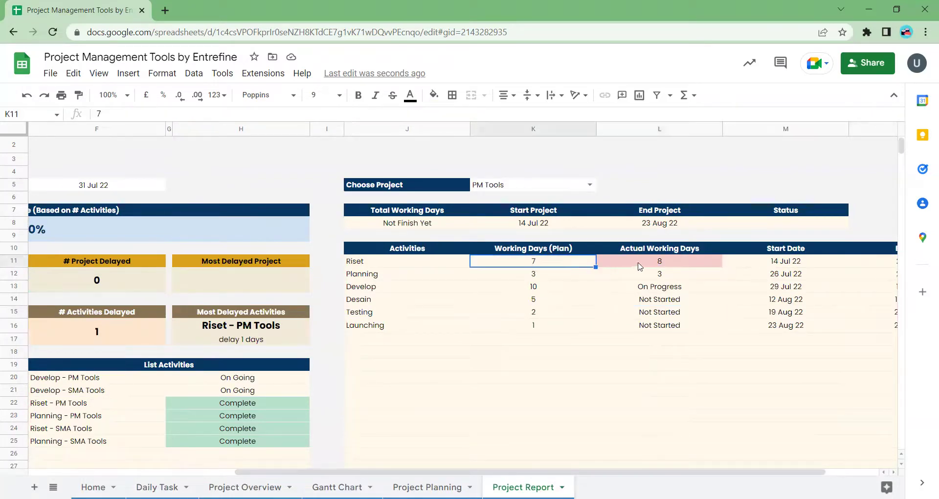
pyautogui.click(640, 266)
pyautogui.hscroll(3, 590, 277)
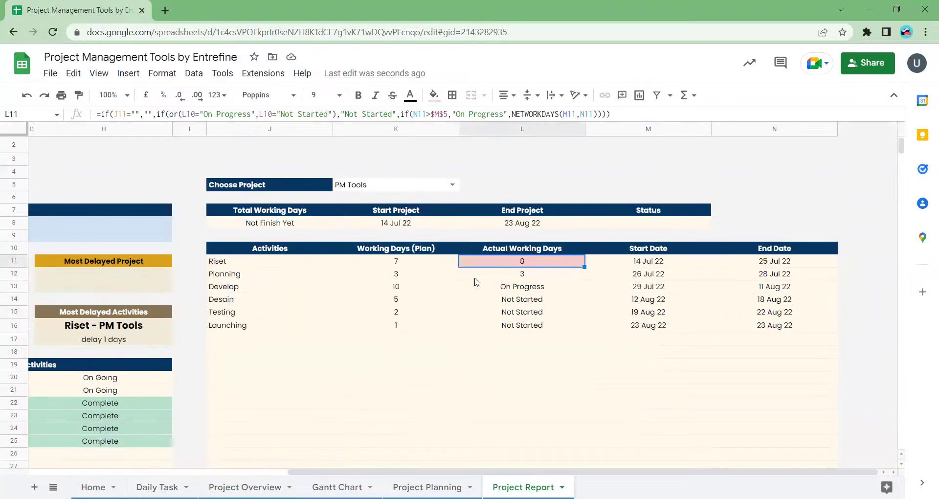
pyautogui.click(414, 267)
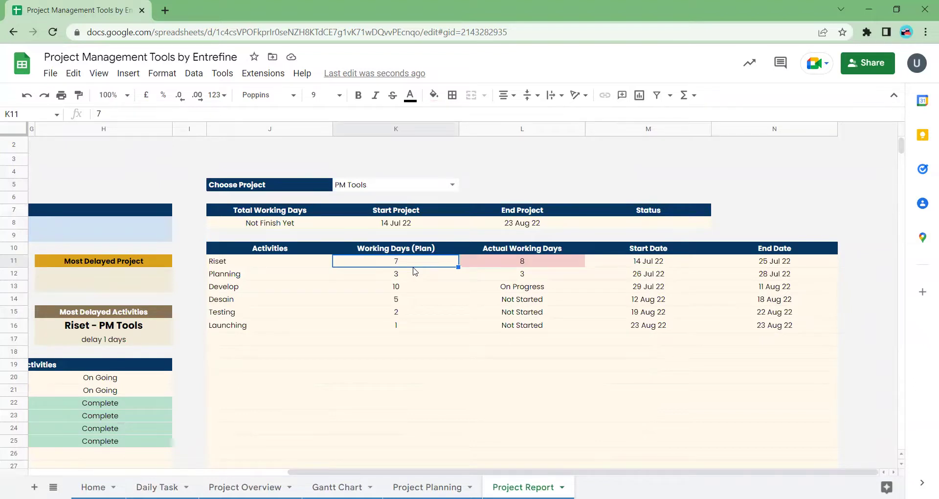
pyautogui.press('Right')
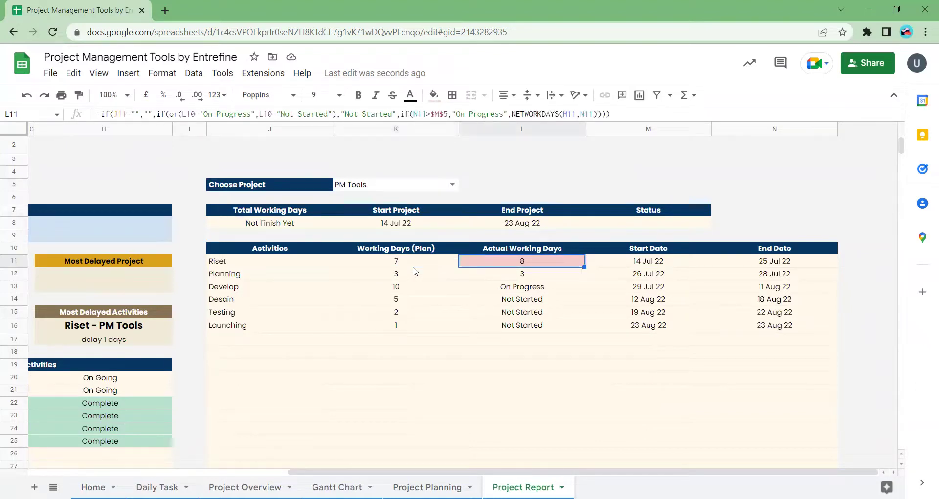
pyautogui.press('Right')
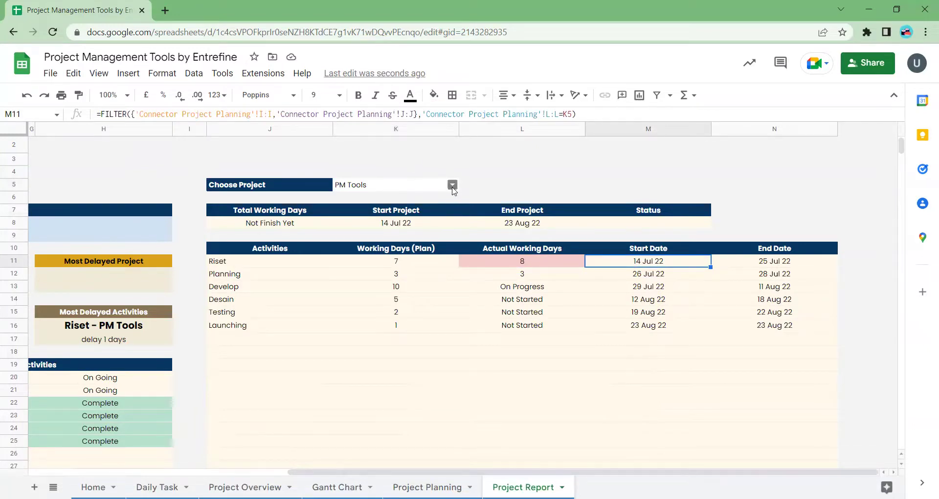
# - Select SMA Tools from the Choose Project dropdown
pyautogui.click(452, 188)
pyautogui.click(390, 216)
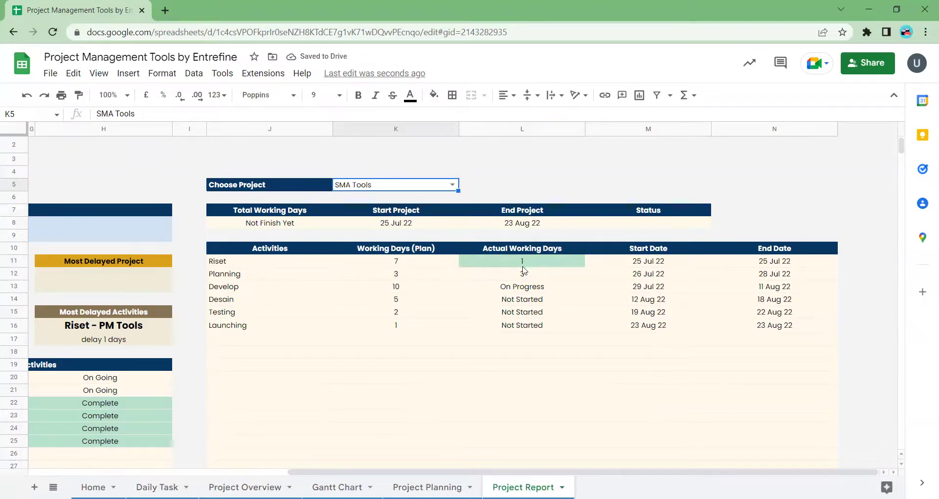
pyautogui.hscroll(-5, 477, 291)
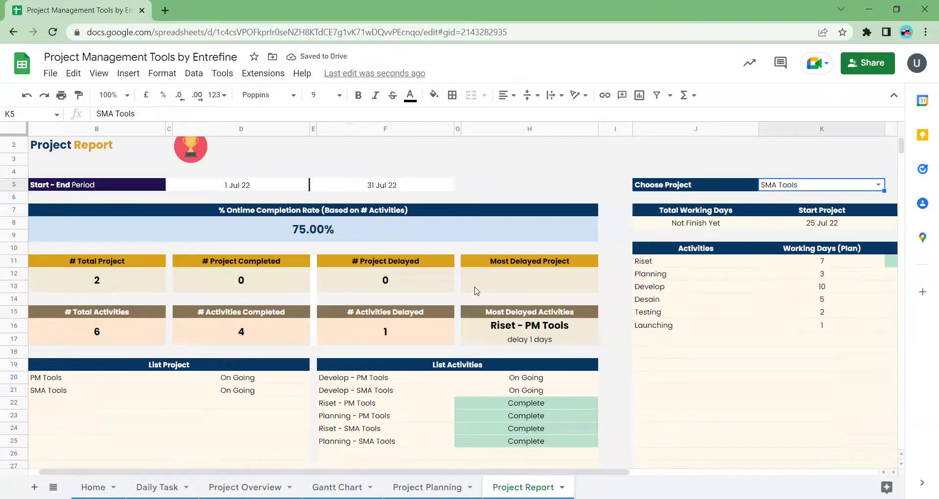
# - Inspect the on-time completion rate and completed and delayed activity count formulas
pyautogui.hscroll(-1, 478, 291)
pyautogui.scroll(1, 477, 291)
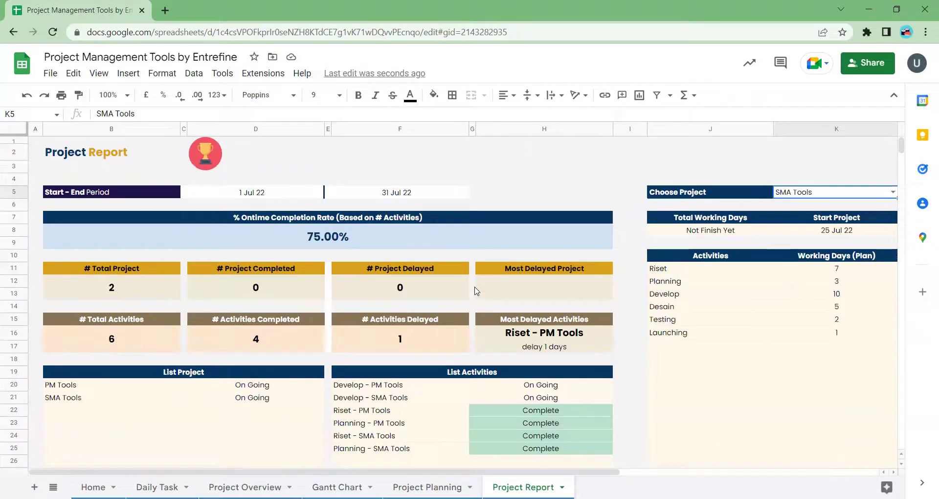
pyautogui.hscroll(5, 477, 291)
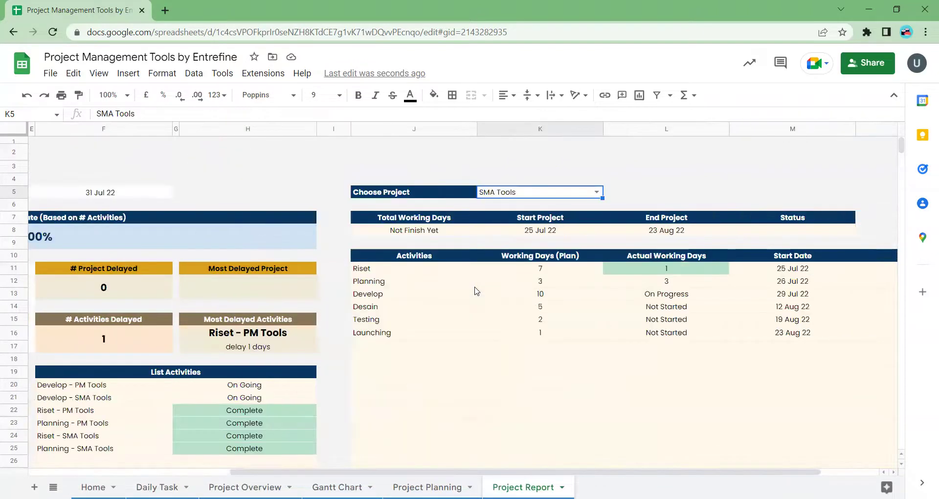
pyautogui.hscroll(-5, 477, 292)
pyautogui.hscroll(-1, 477, 291)
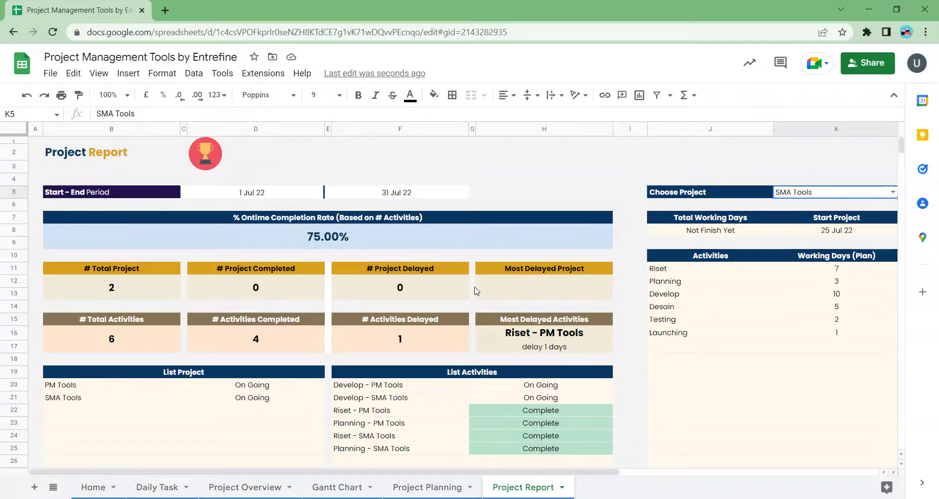
pyautogui.click(339, 238)
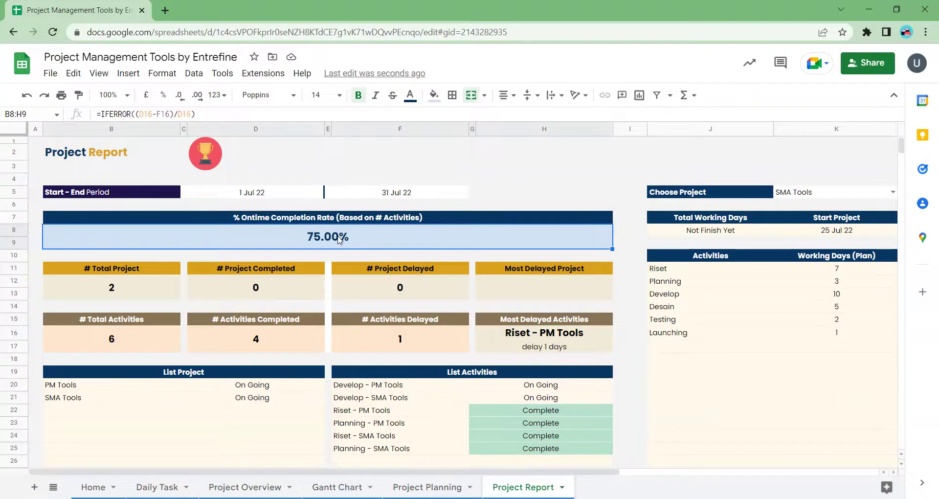
pyautogui.click(266, 337)
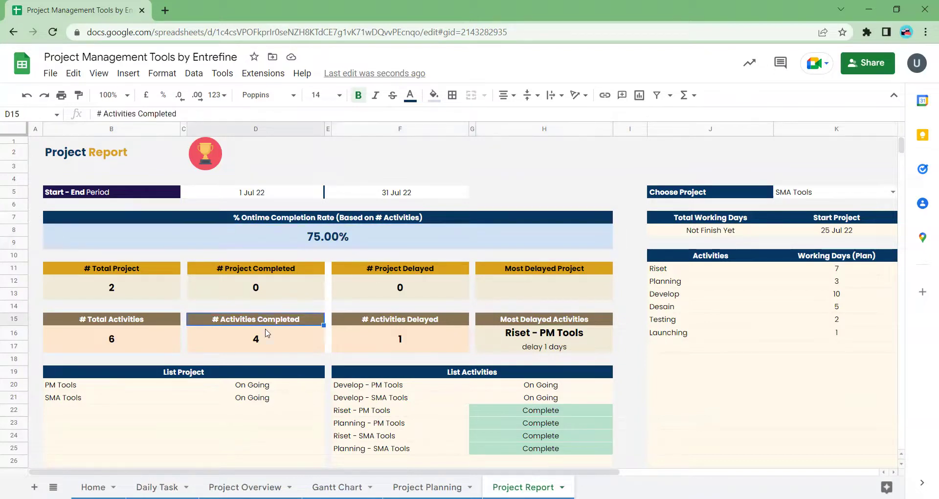
pyautogui.click(400, 339)
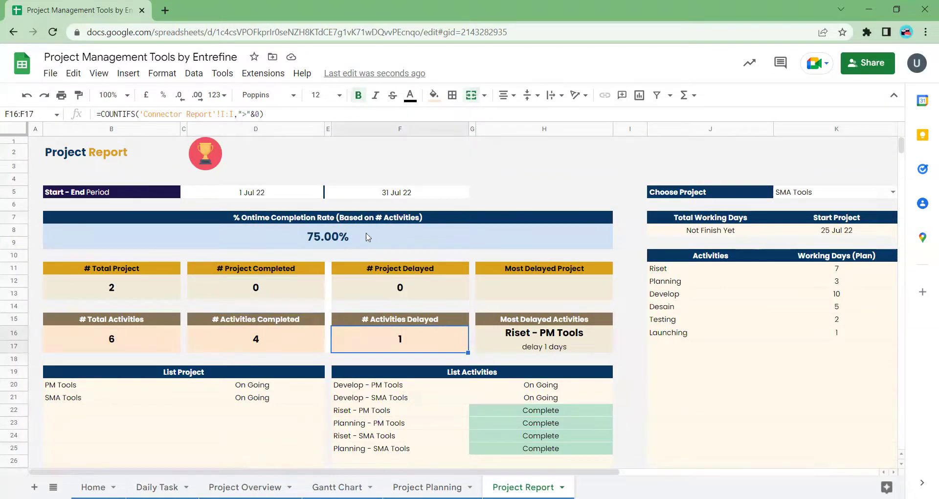
pyautogui.click(357, 243)
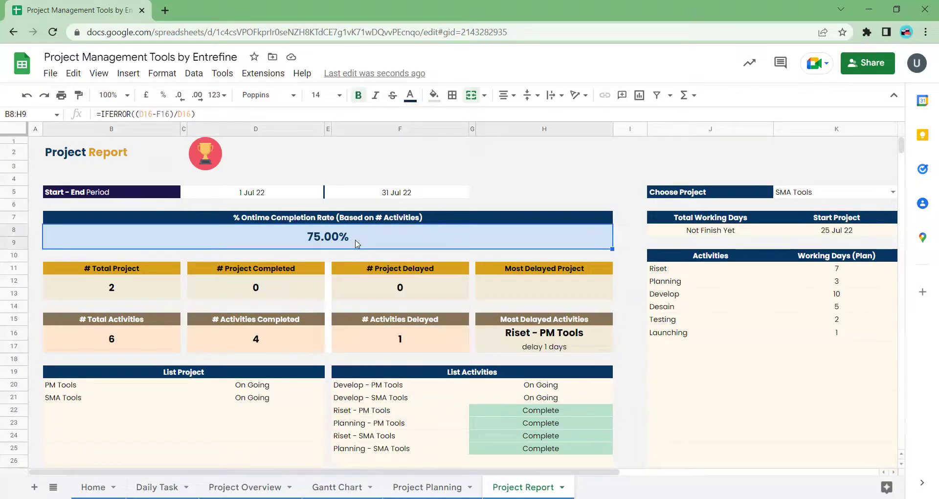
# - Move from Project Planning to the Gantt Chart sheet
pyautogui.hscroll(1, 603, 272)
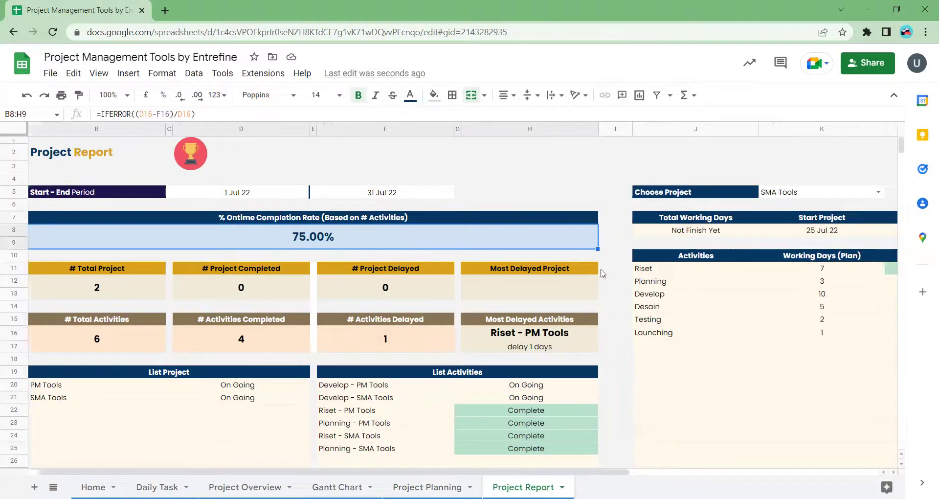
pyautogui.click(427, 487)
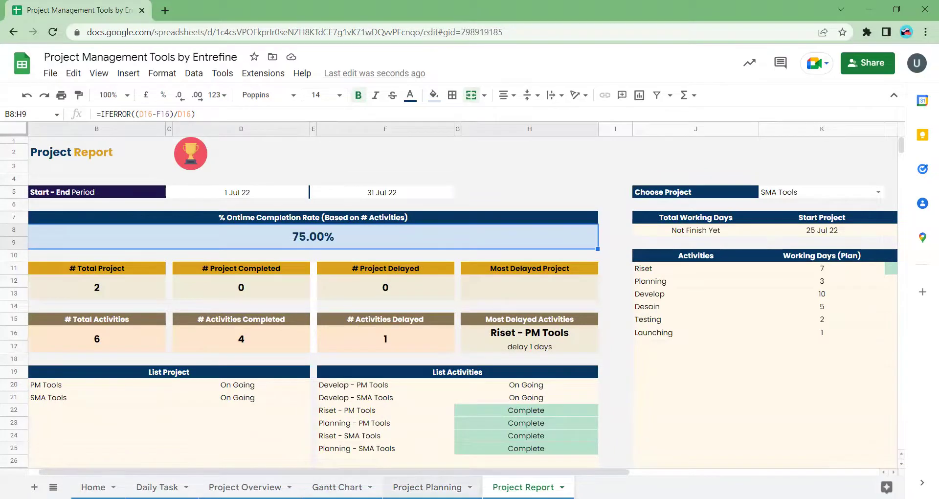
pyautogui.hotkey('ctrl', 'shift', 'pageup')
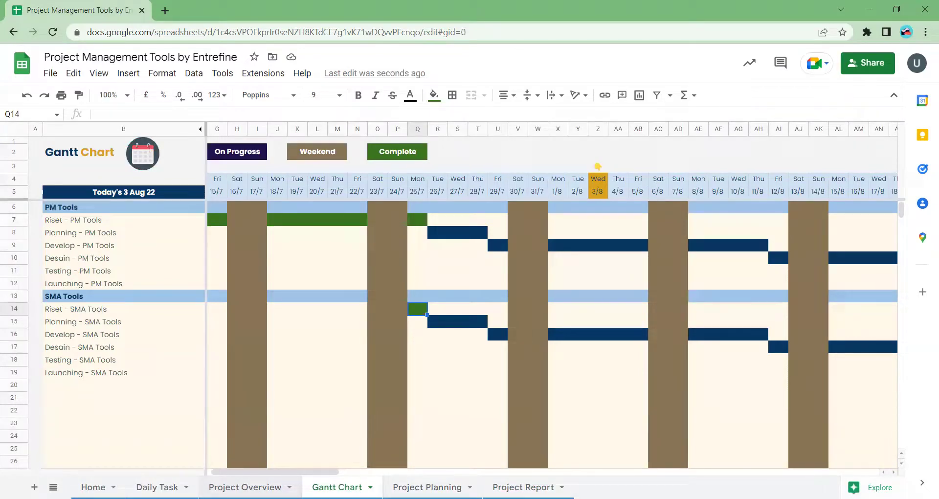
# - Return to the Entrefine welcome page on the Home sheet
pyautogui.click(98, 485)
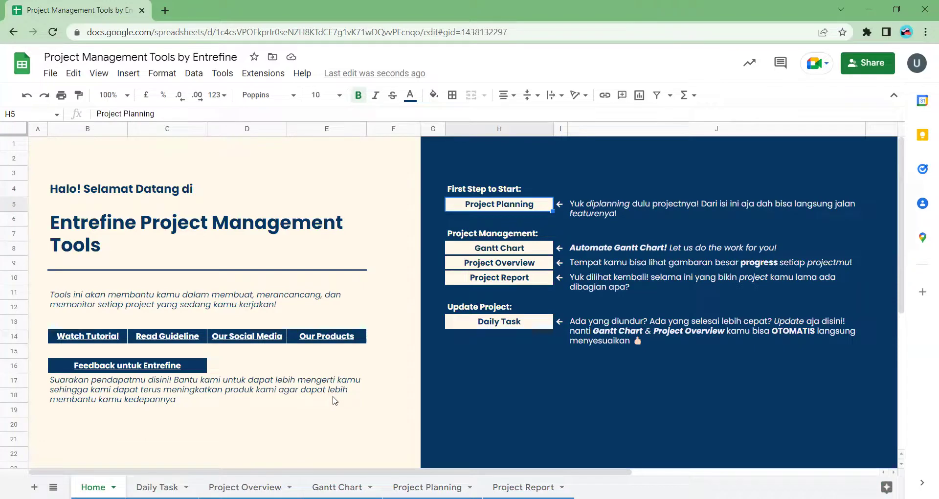
# - Follow the Read Guideline cell's link to the Guideline Project Management Tools deck
pyautogui.click(174, 341)
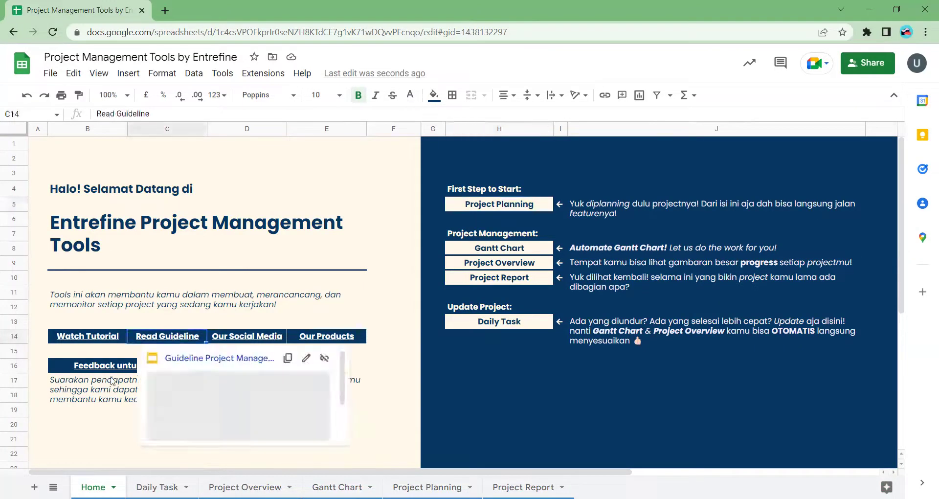
pyautogui.click(196, 361)
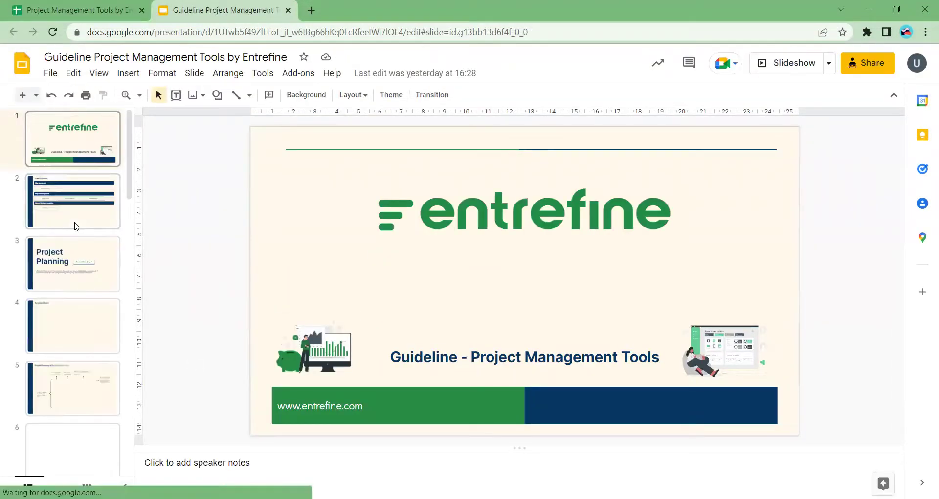
# - From the User Guideline slide, jump through the Gantt Chart link to slide 7
pyautogui.click(75, 226)
pyautogui.press('Down')
pyautogui.press('Up')
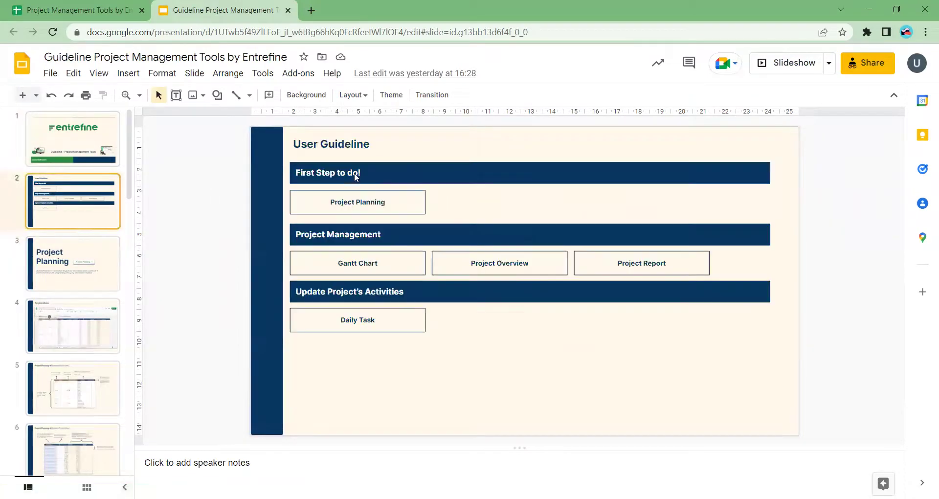
pyautogui.click(339, 268)
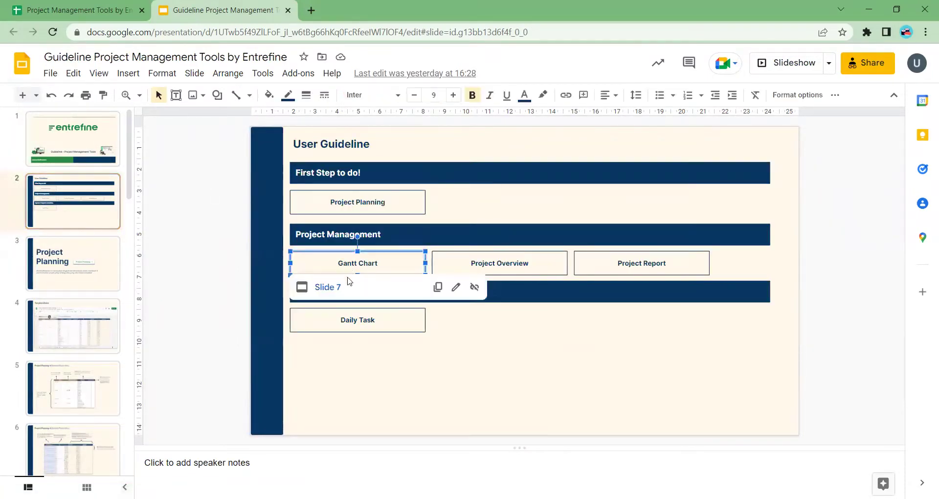
pyautogui.click(325, 288)
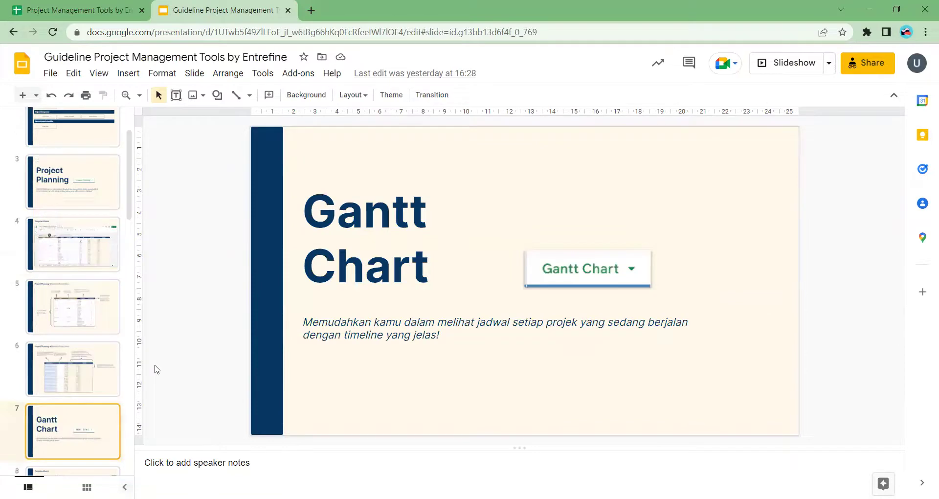
# - Advance through the slides to slide 12, the Project Overview column explanation
pyautogui.press('Down')
pyautogui.press('Down')
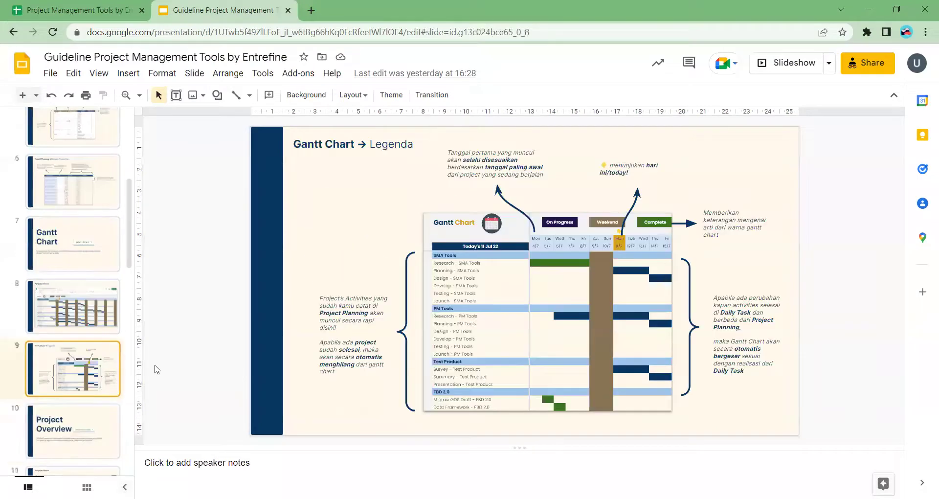
pyautogui.press('Down')
pyautogui.press('Down')
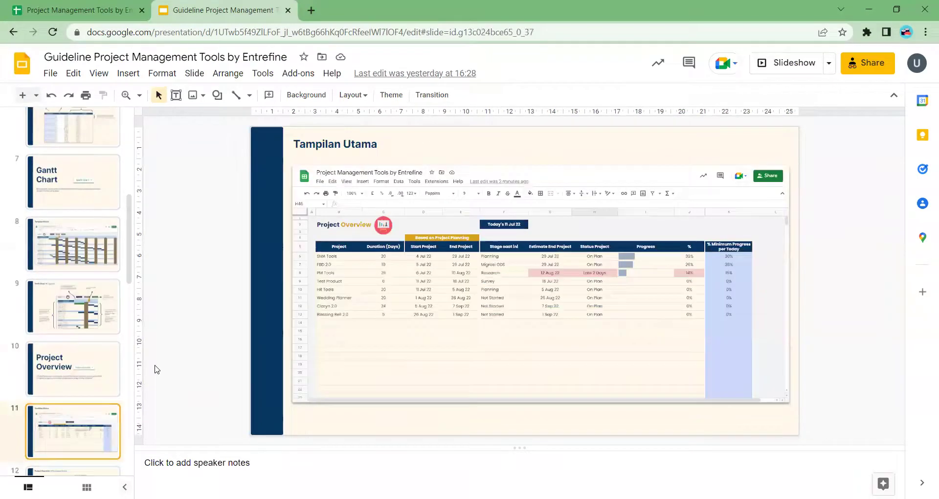
pyautogui.press('Down')
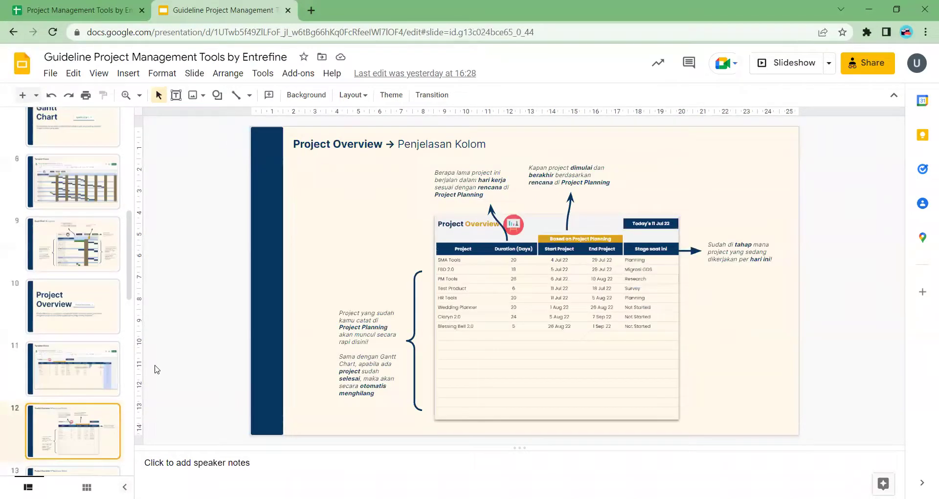
pyautogui.press('Down')
pyautogui.press('Down')
pyautogui.press('Down')
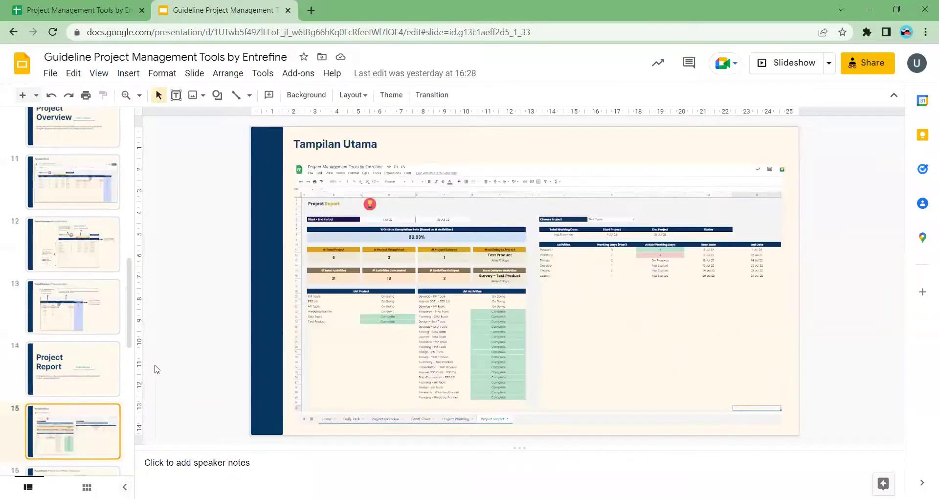